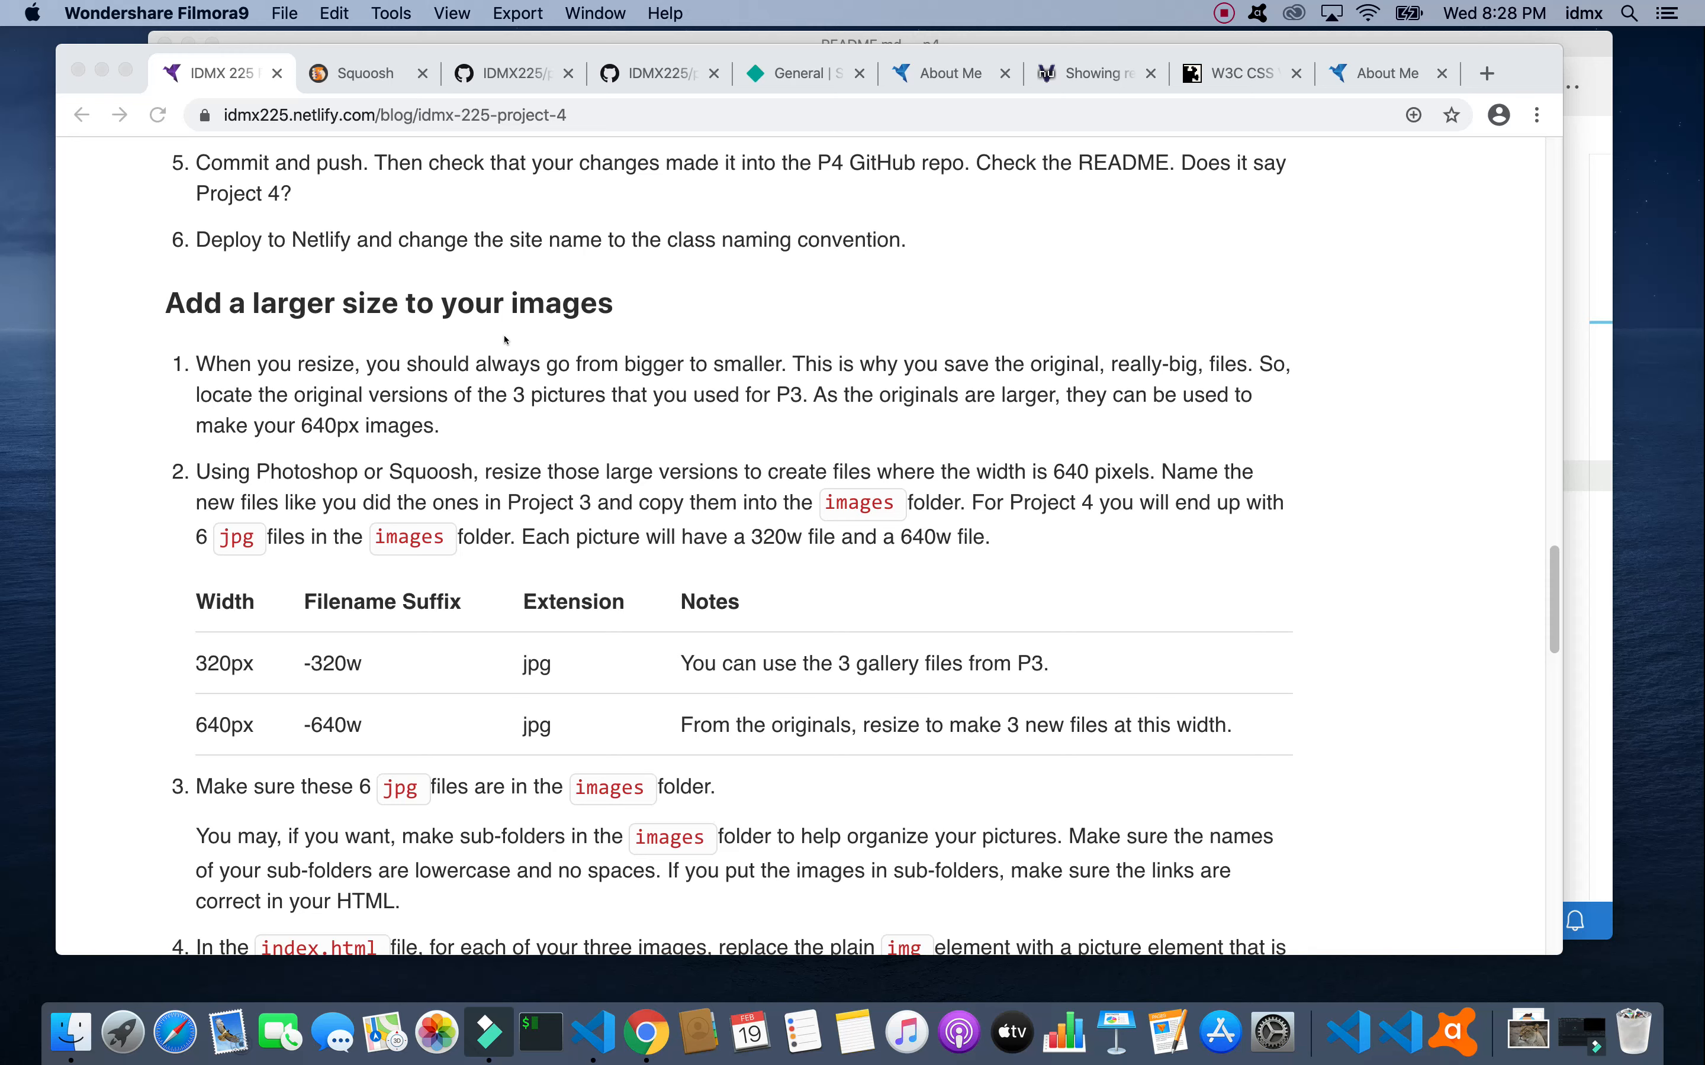
Step: Read the Project 4 instructions on adding 640px versions of the images, including the filename suffixes
scroll(506, 340, "down", 3)
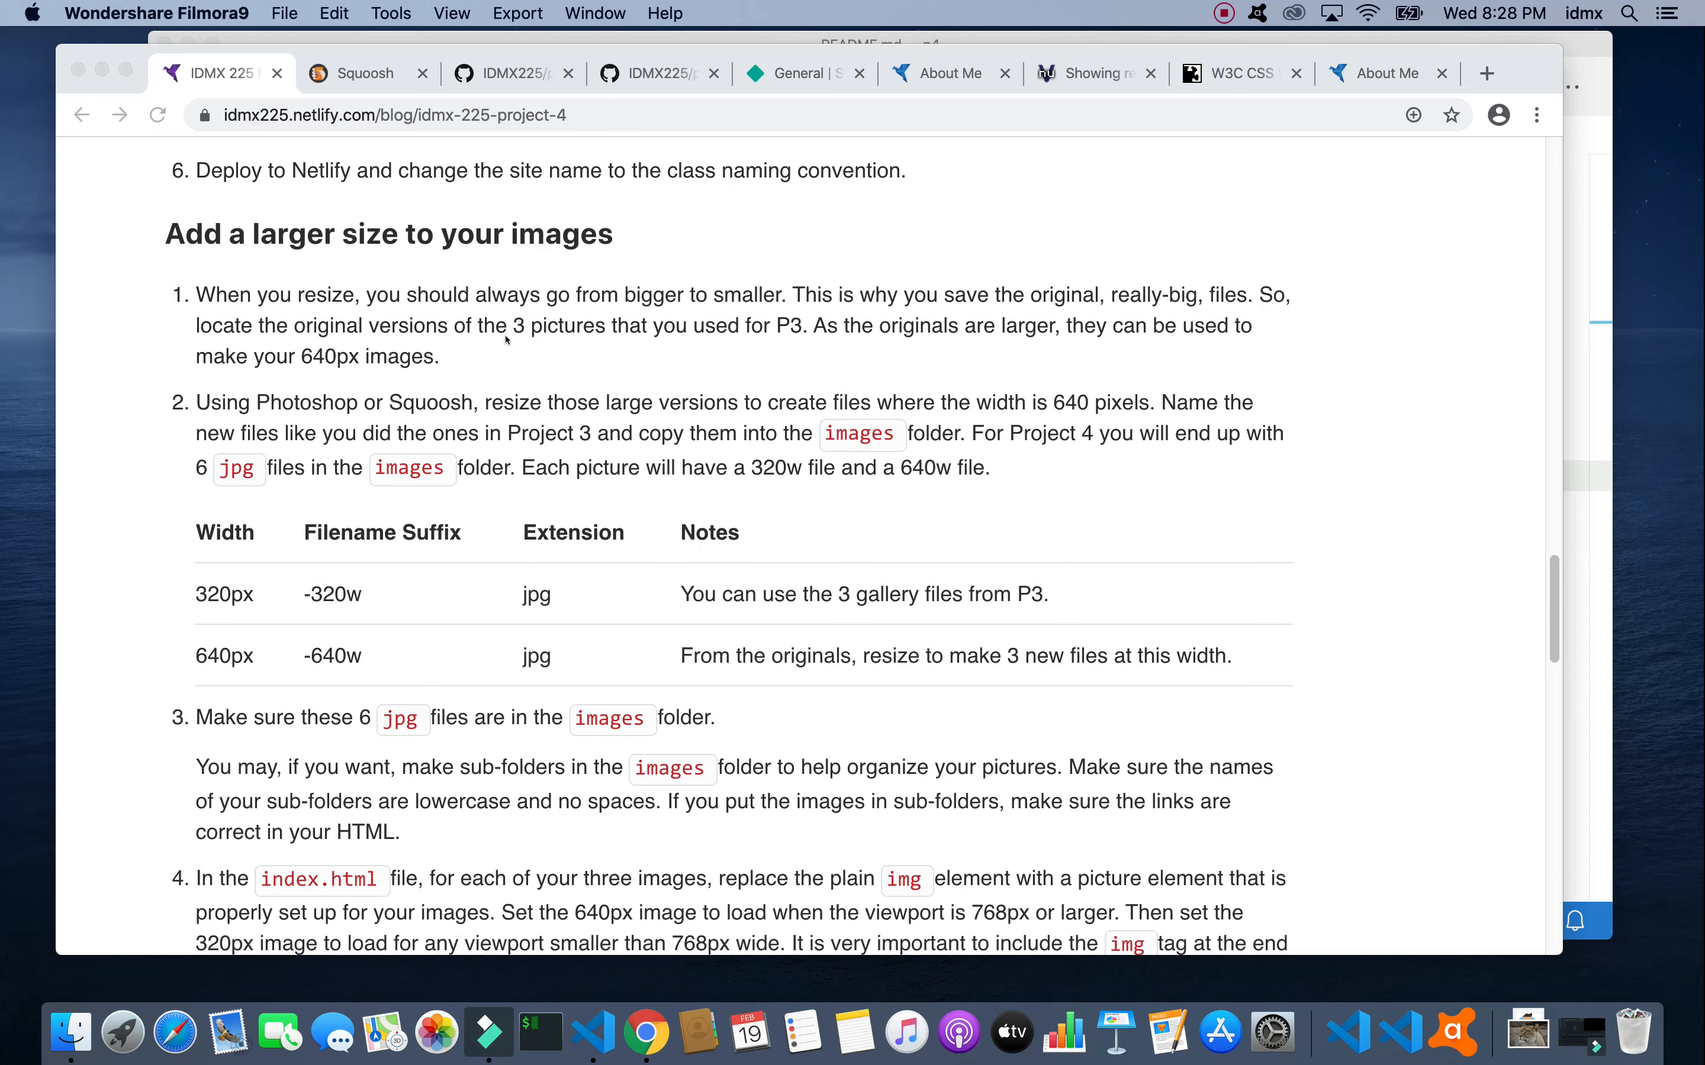
scroll(505, 340, "down", 1)
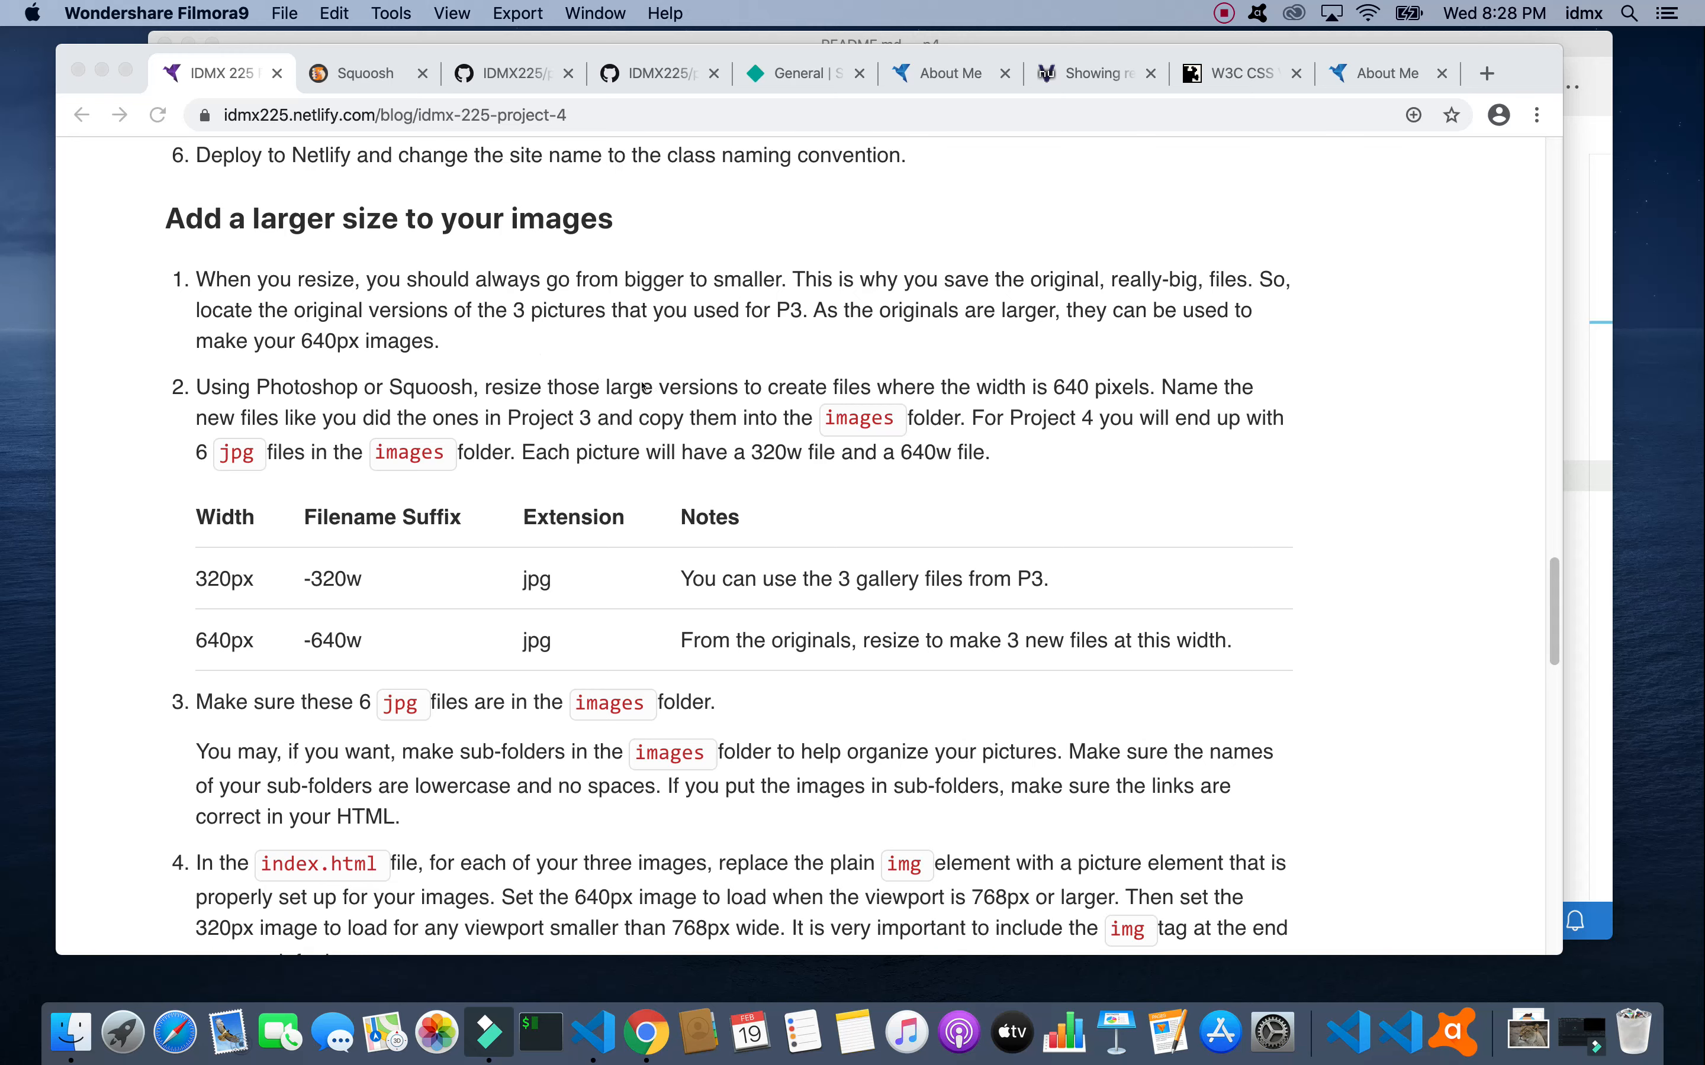
scroll(644, 386, "down", 1)
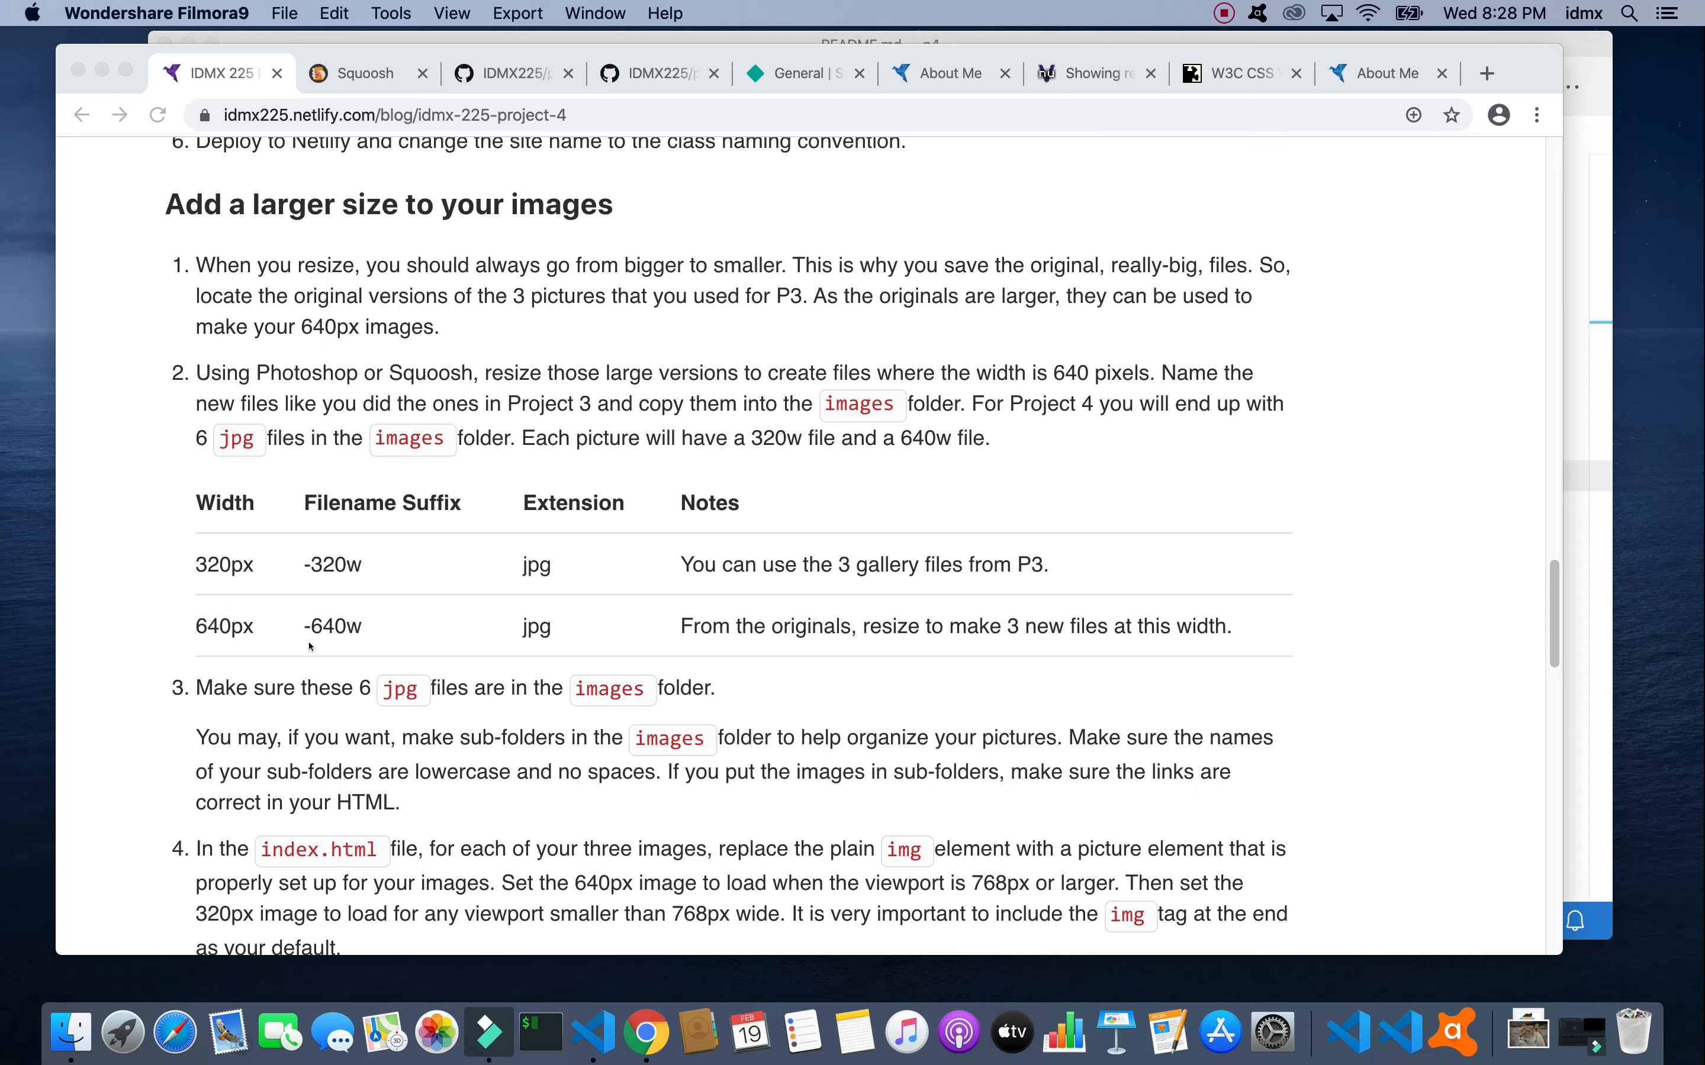
scroll(312, 640, "down", 1)
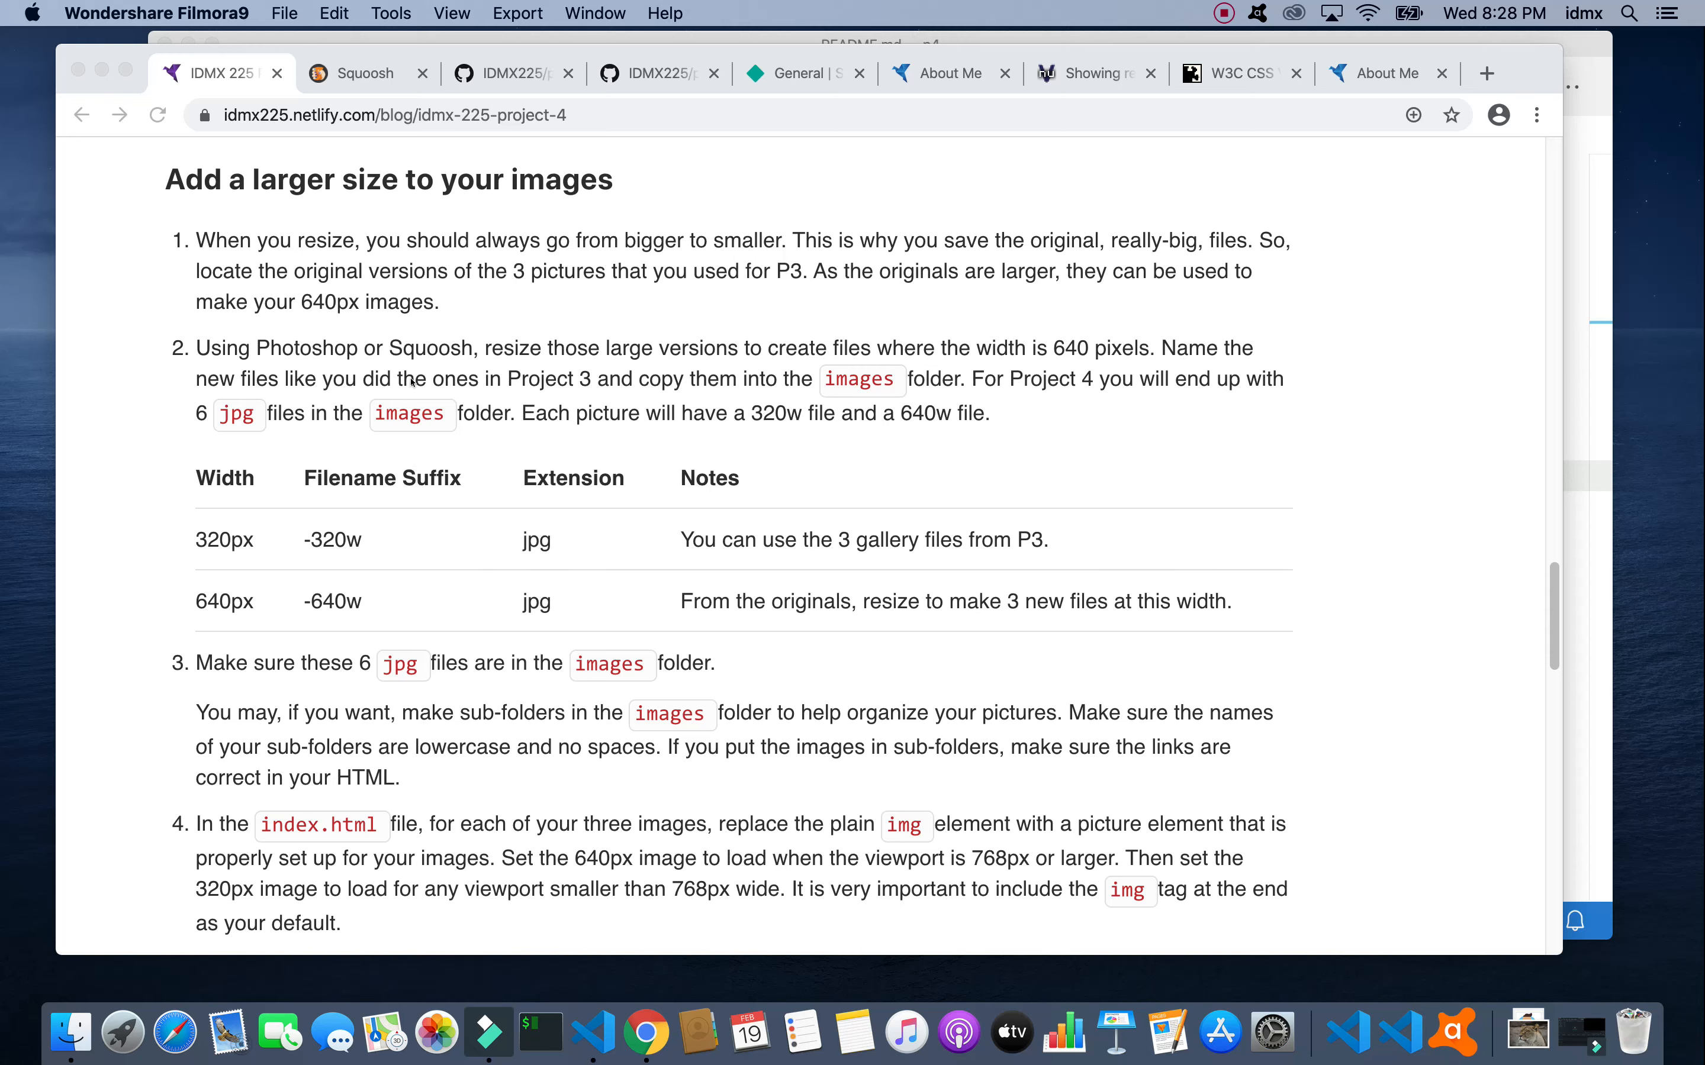
Step: With Squoosh open, make Chrome ask where to save each file before downloading, and close the settings
left_click(352, 73)
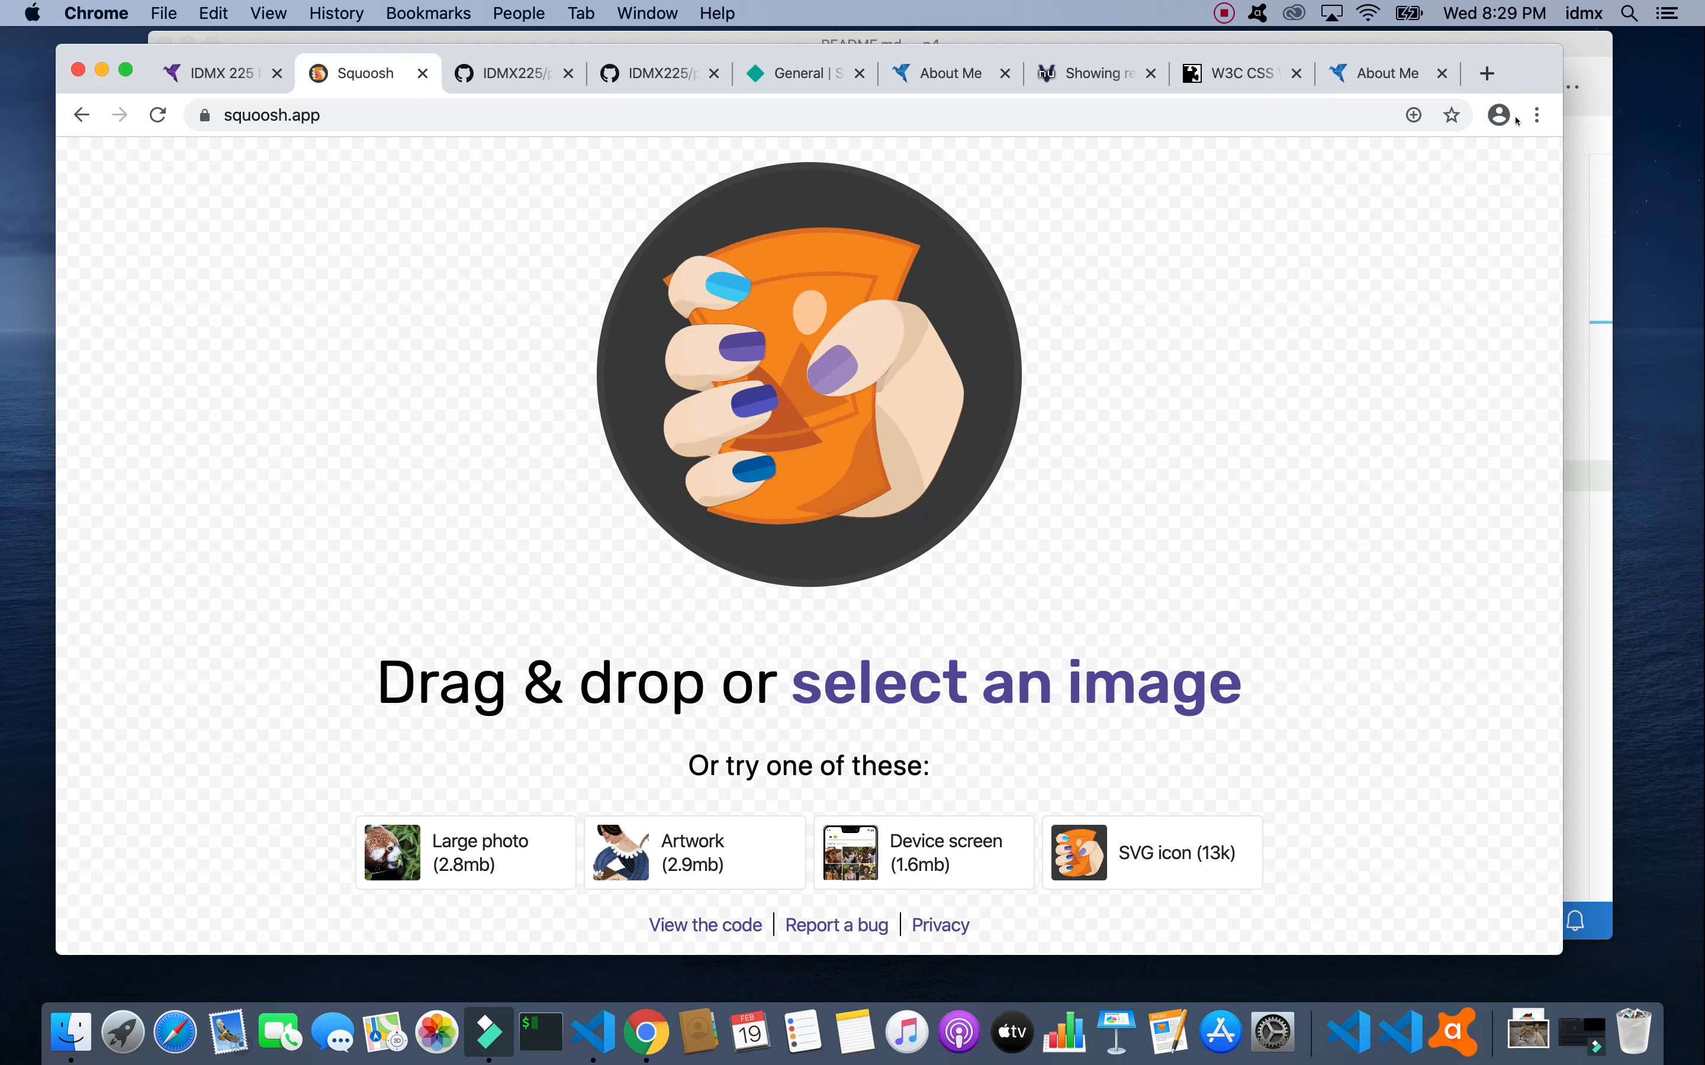
left_click(1535, 115)
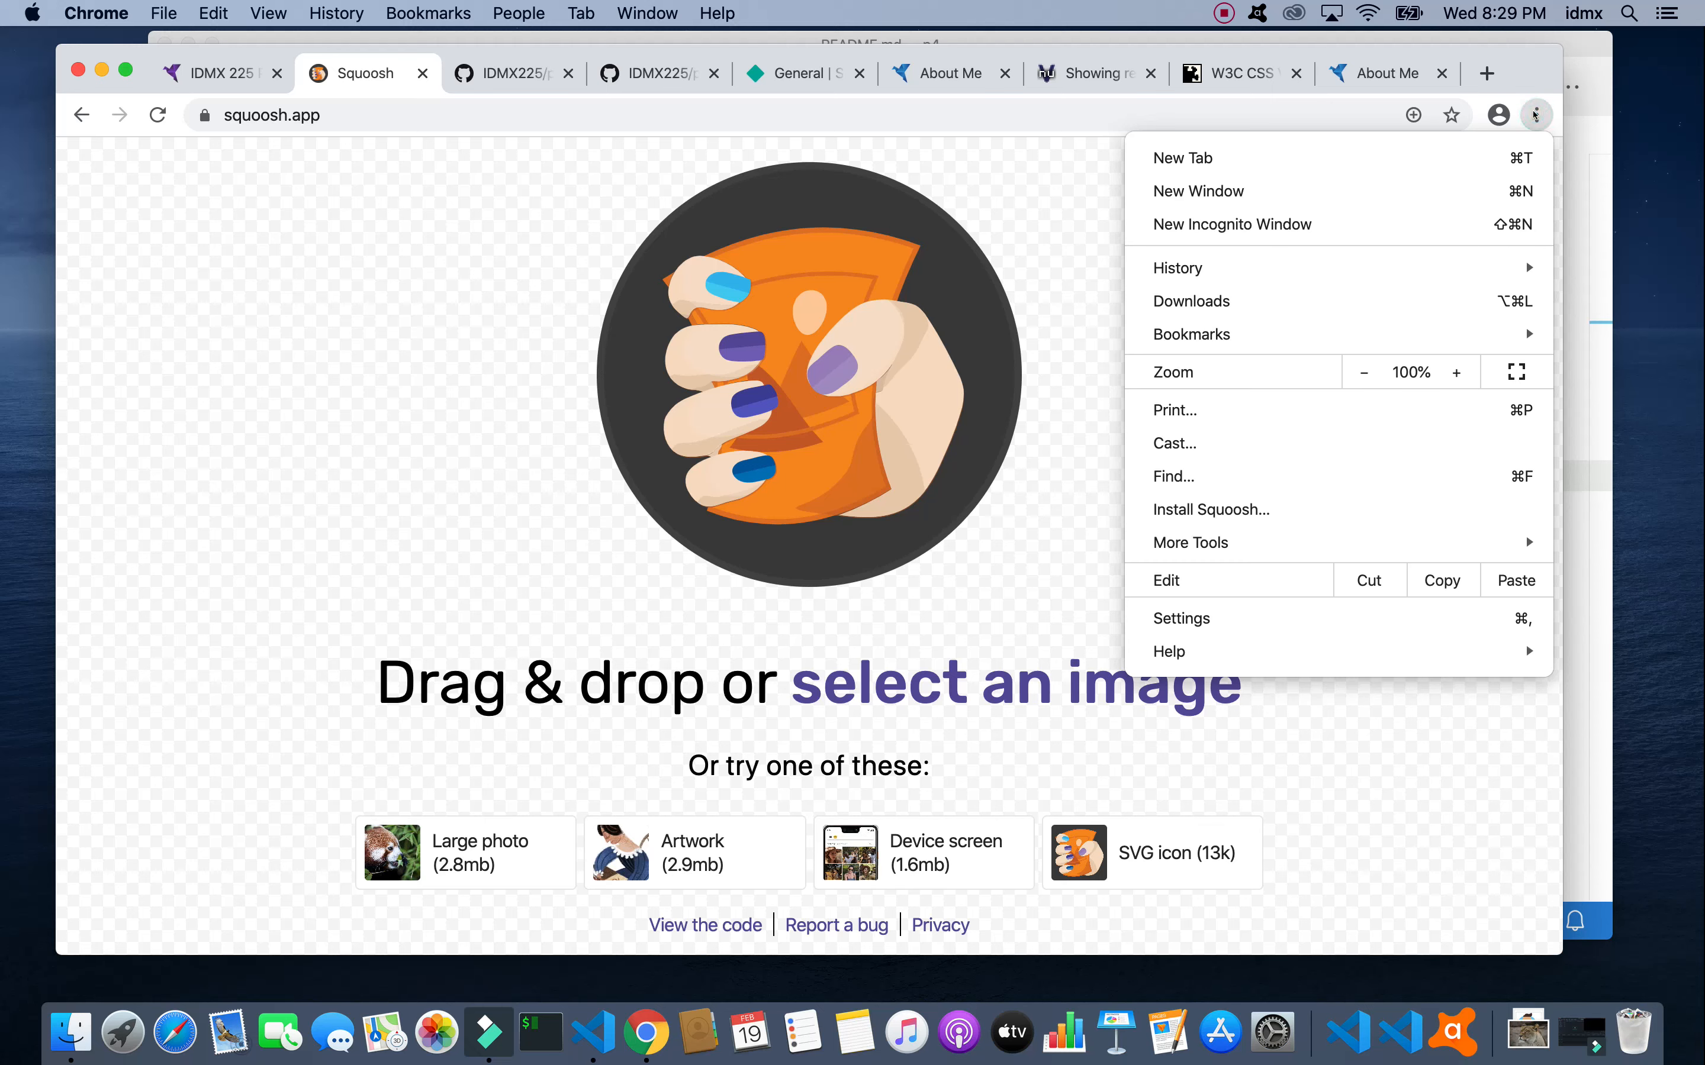
left_click(1260, 617)
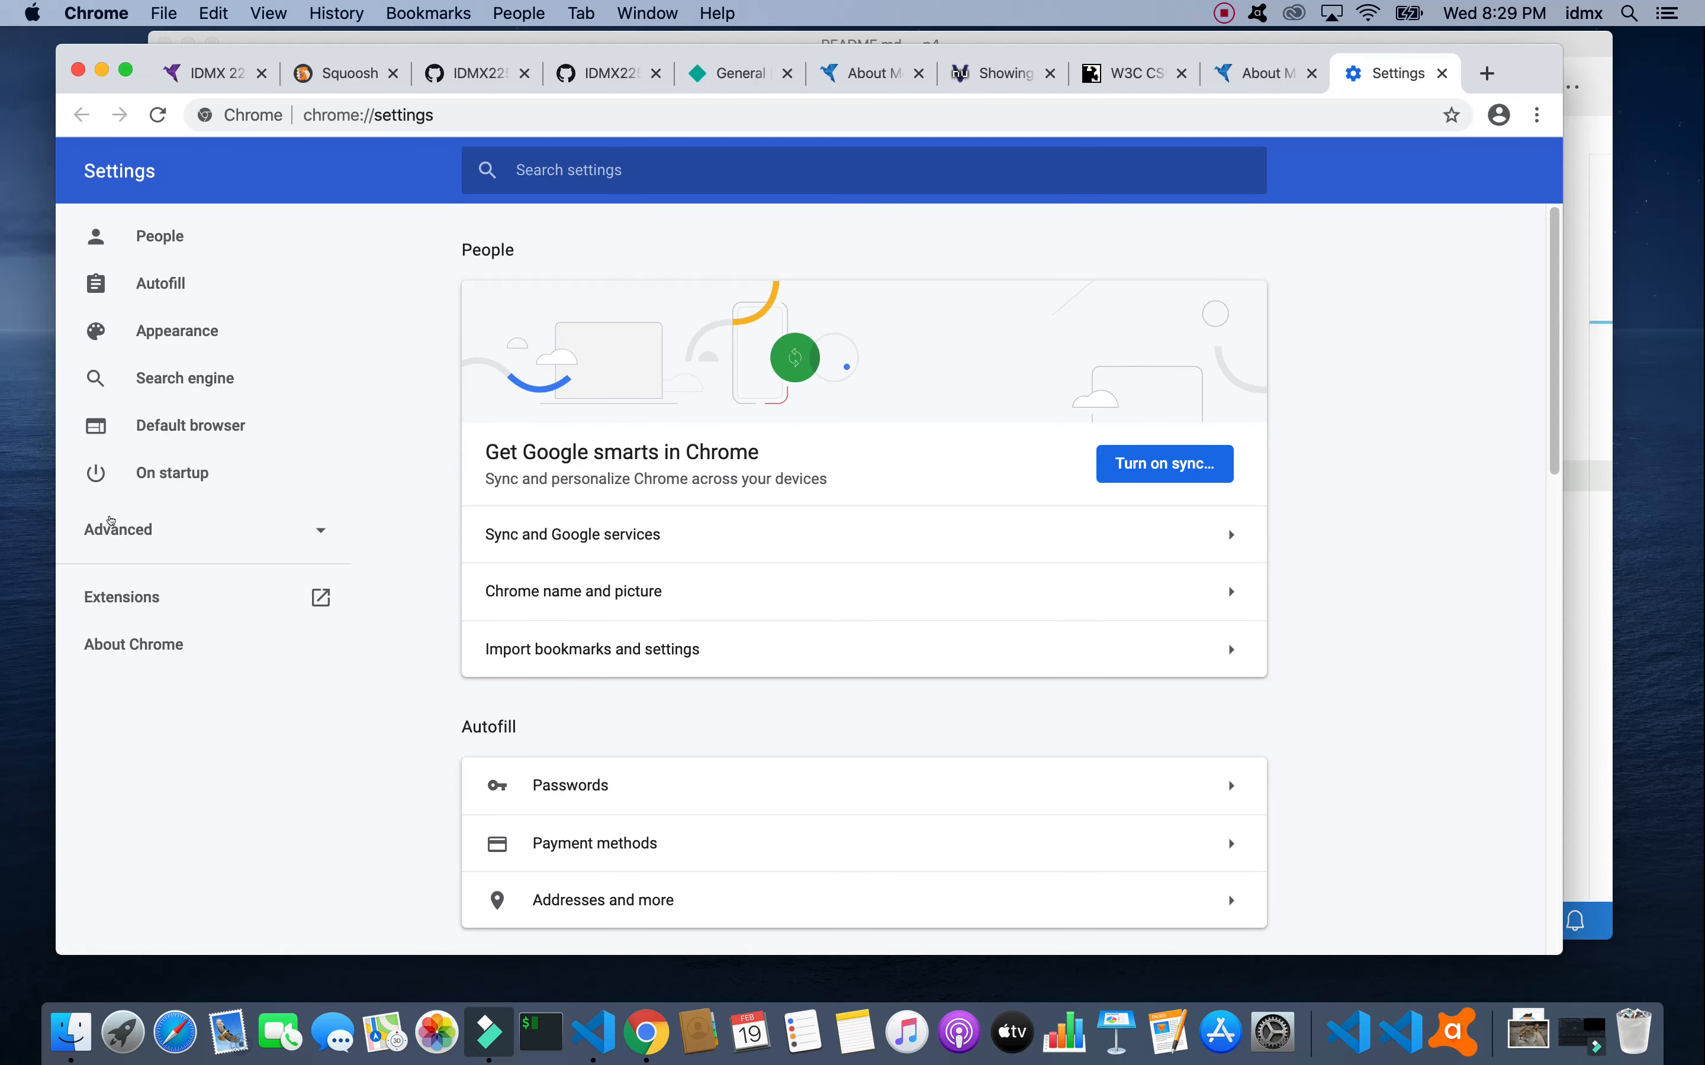
left_click(113, 527)
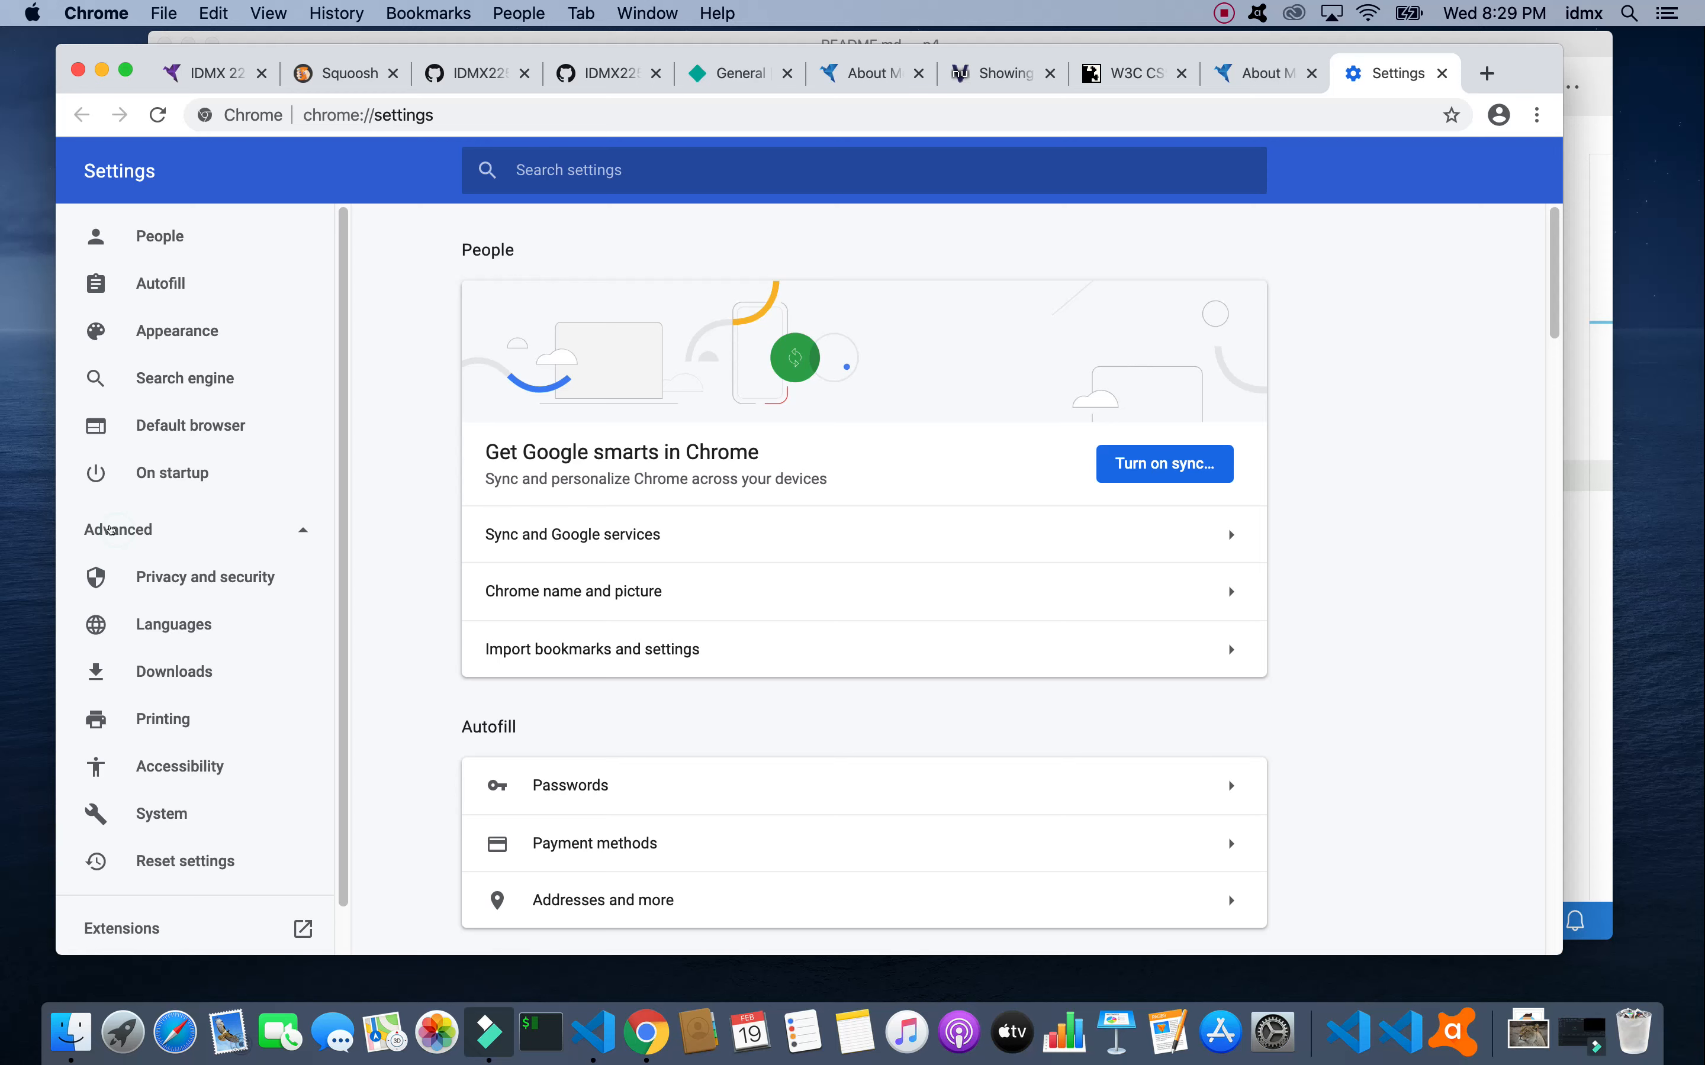
left_click(163, 672)
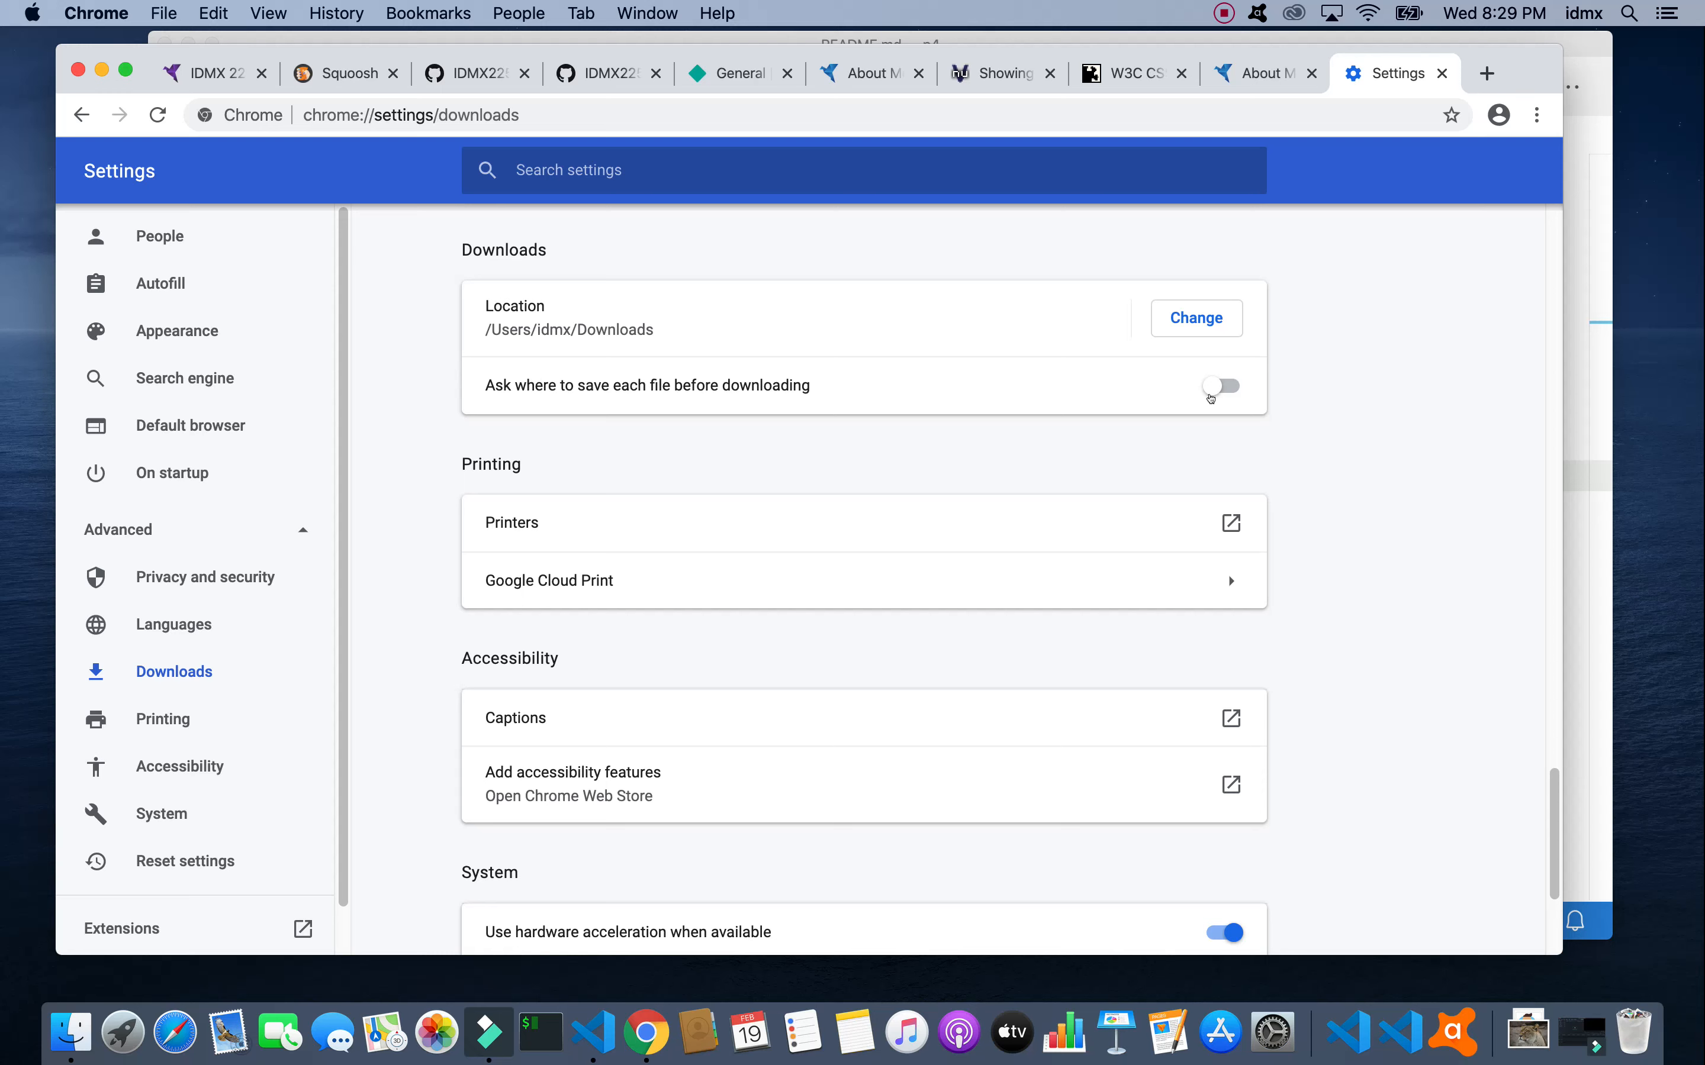
left_click(1224, 386)
left_click(1442, 73)
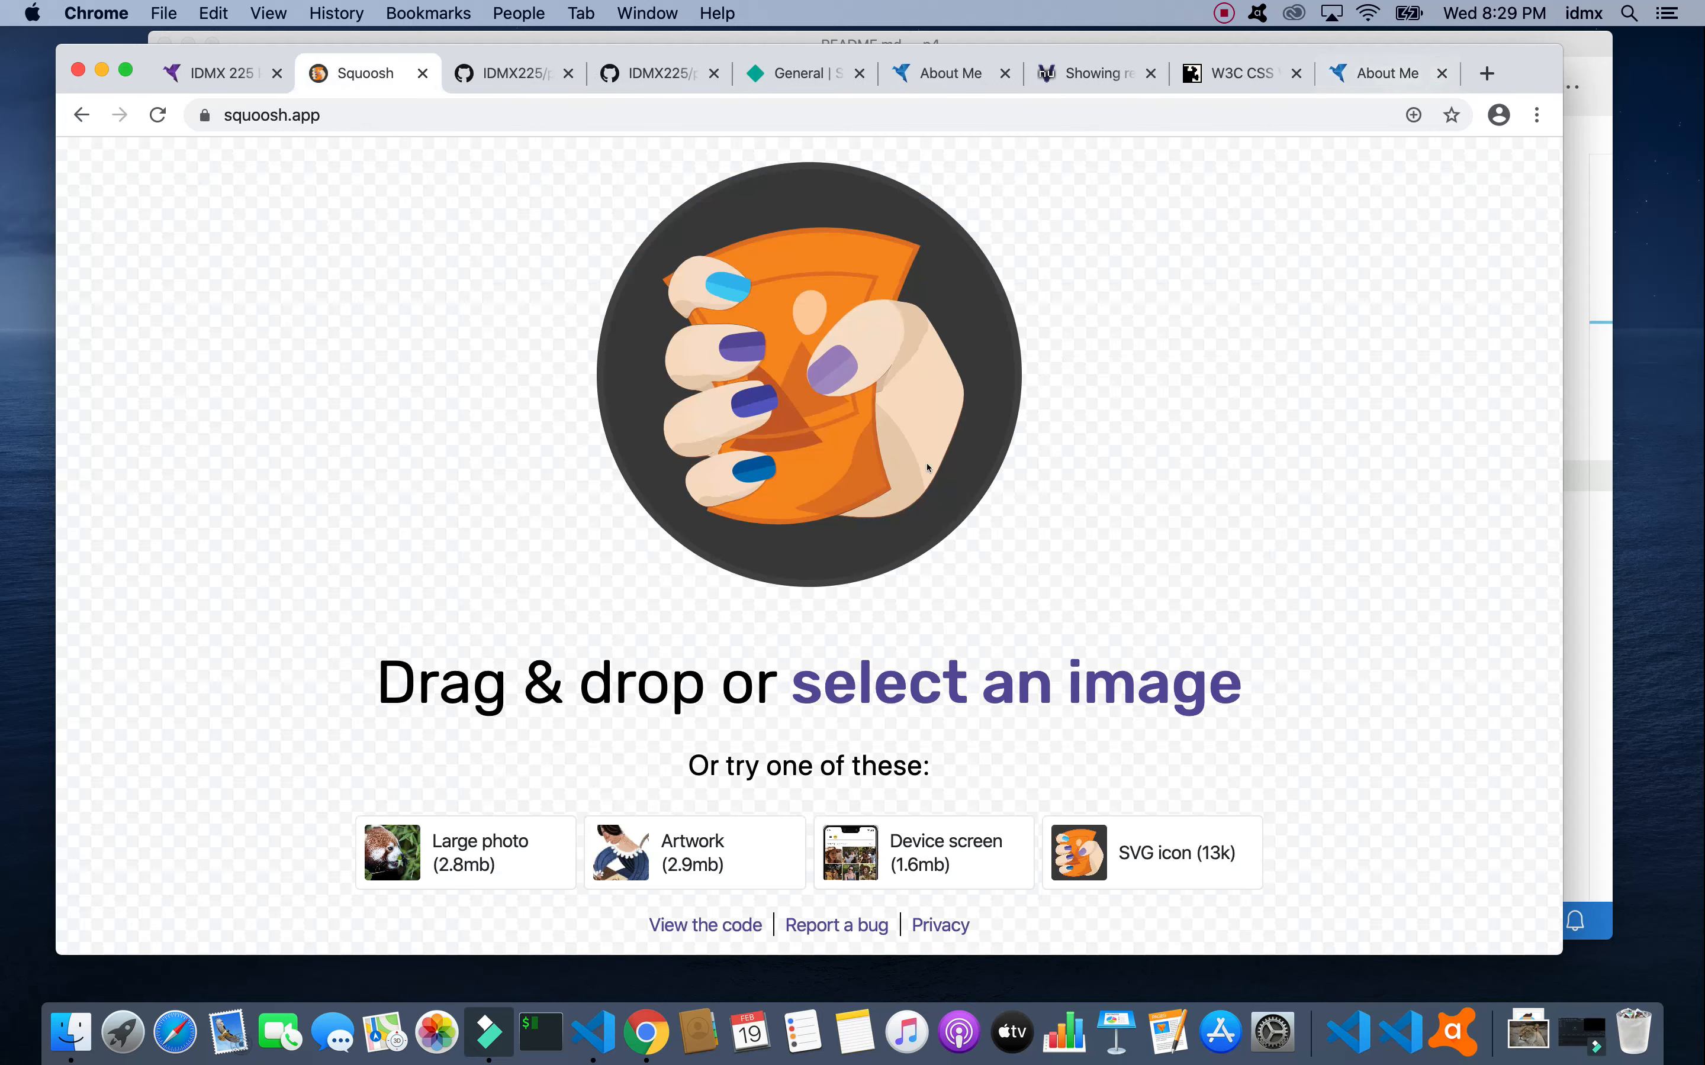
Step: In Finder, list the contents of the photos folder in Documents and check the dimensions of animal-world-3065283_1920.jpg
left_click(72, 1030)
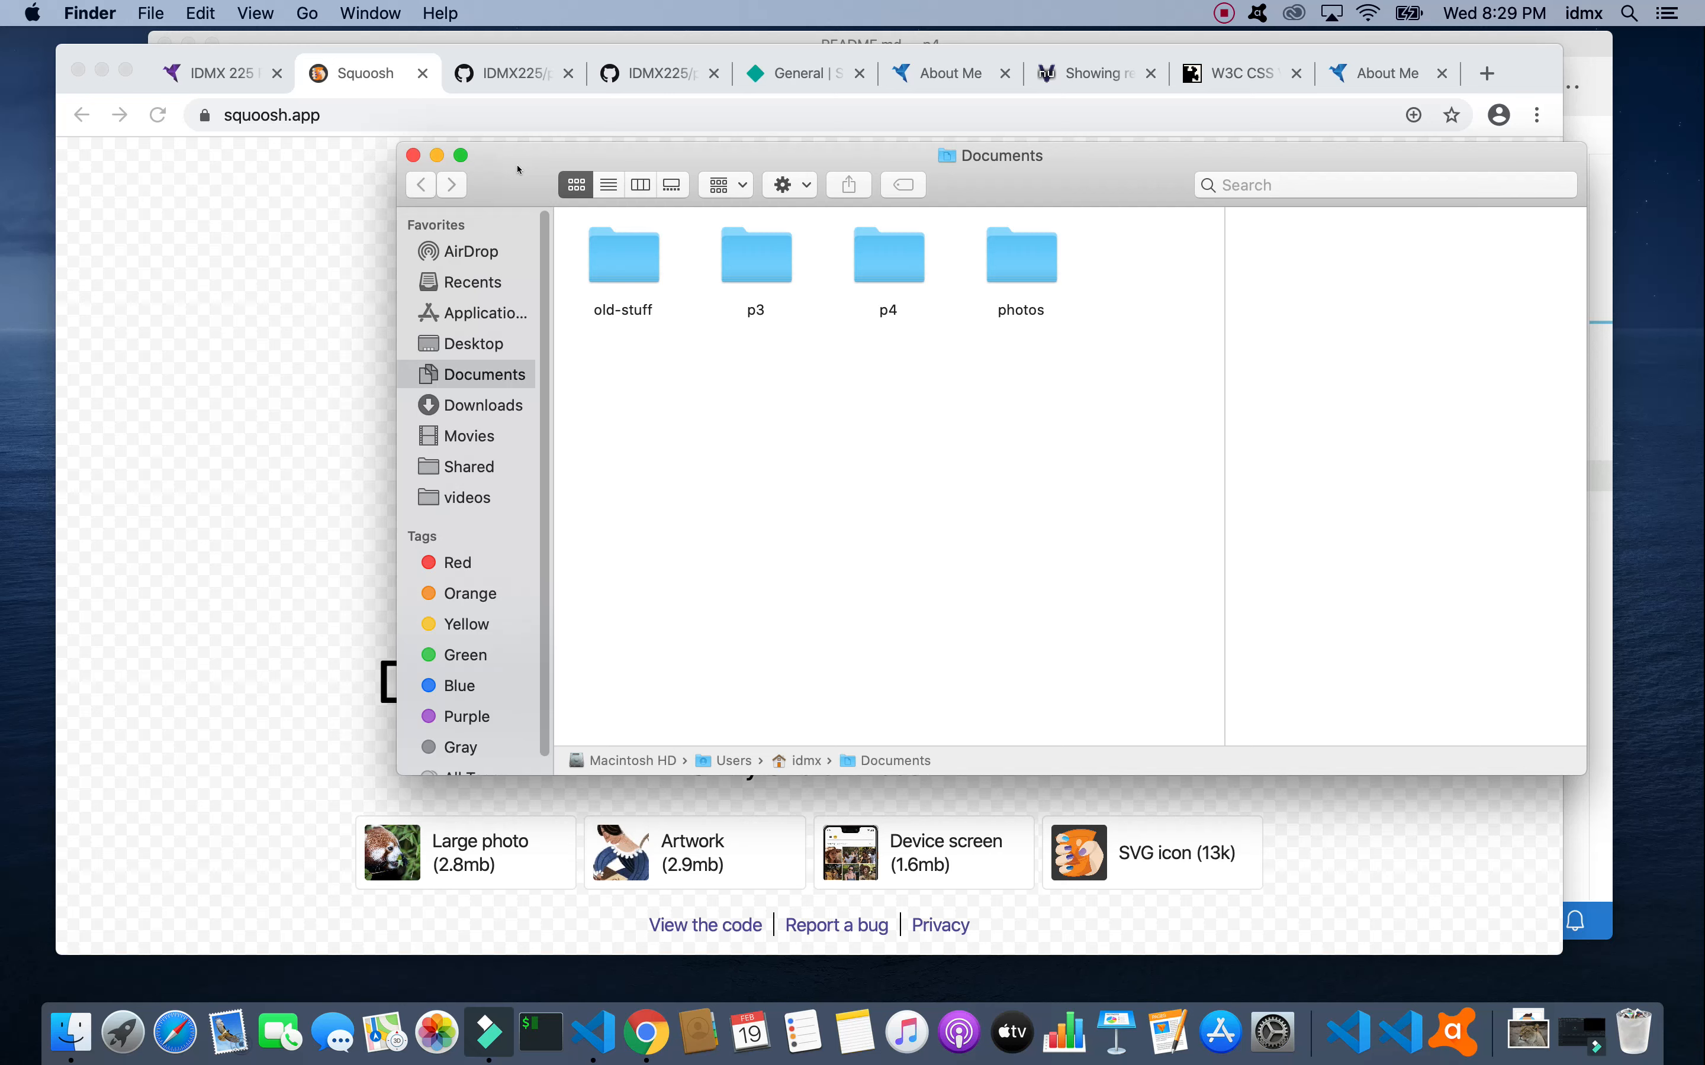
double_click(1034, 274)
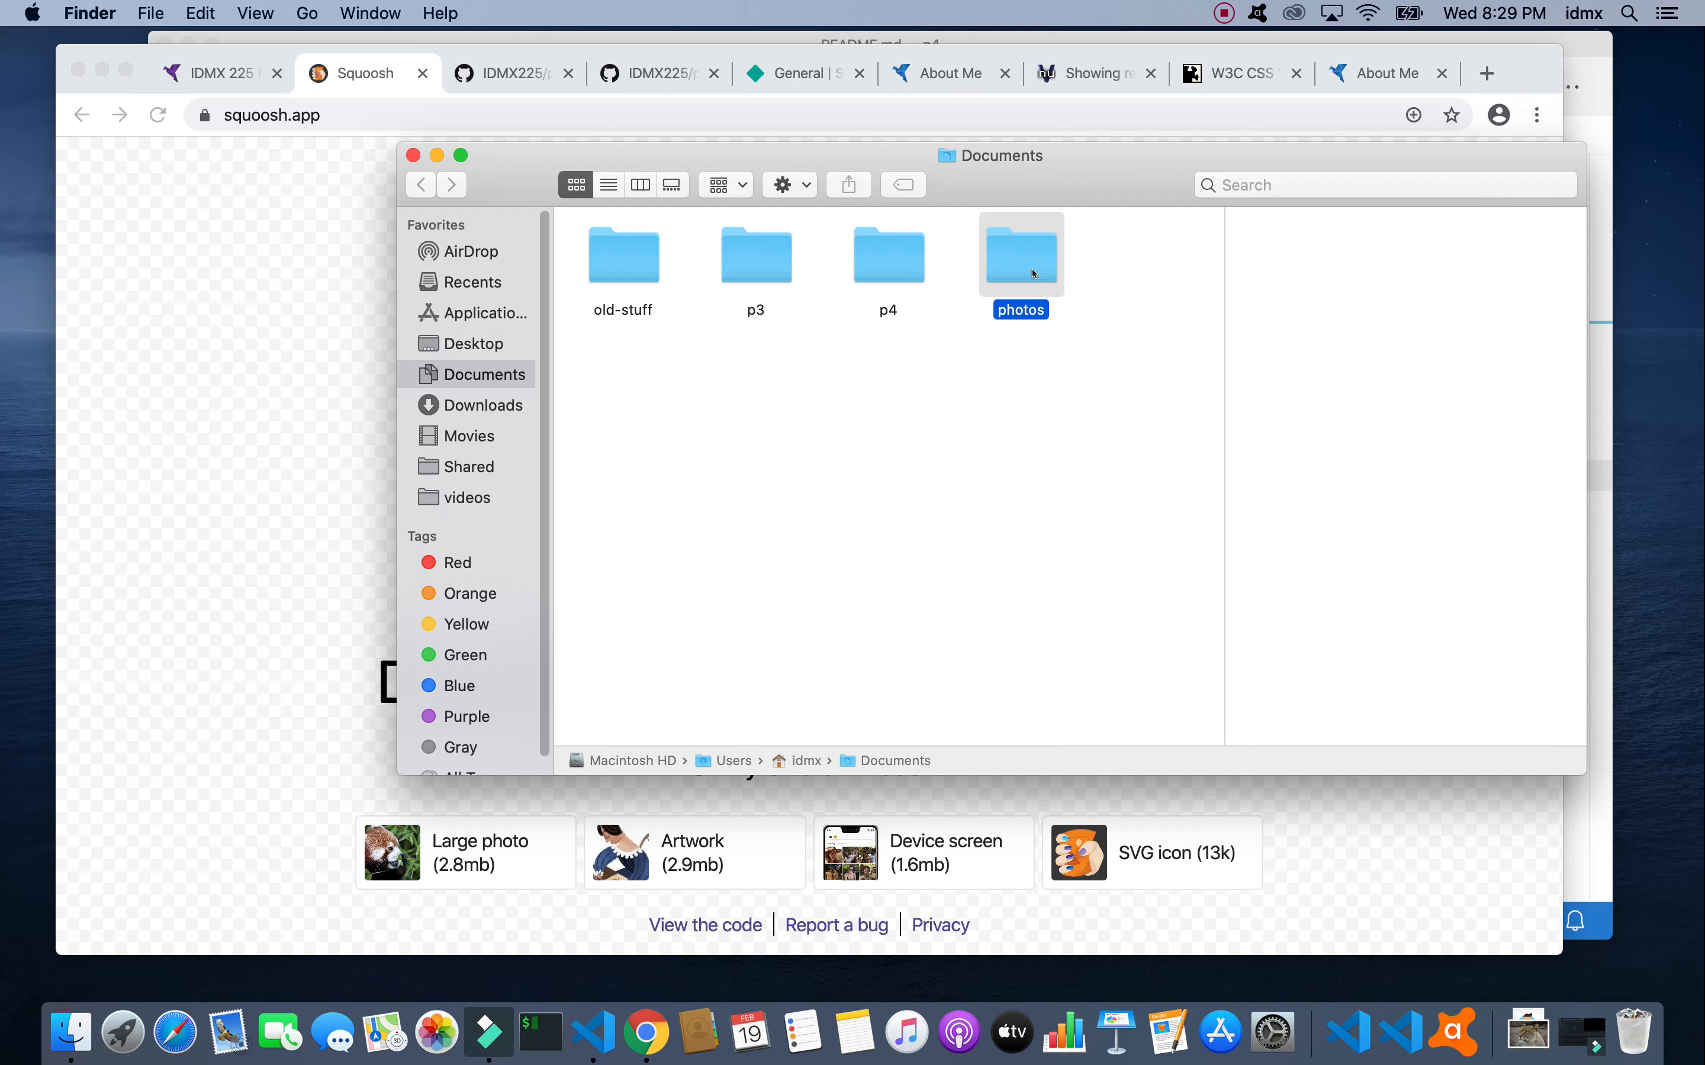
left_click(606, 187)
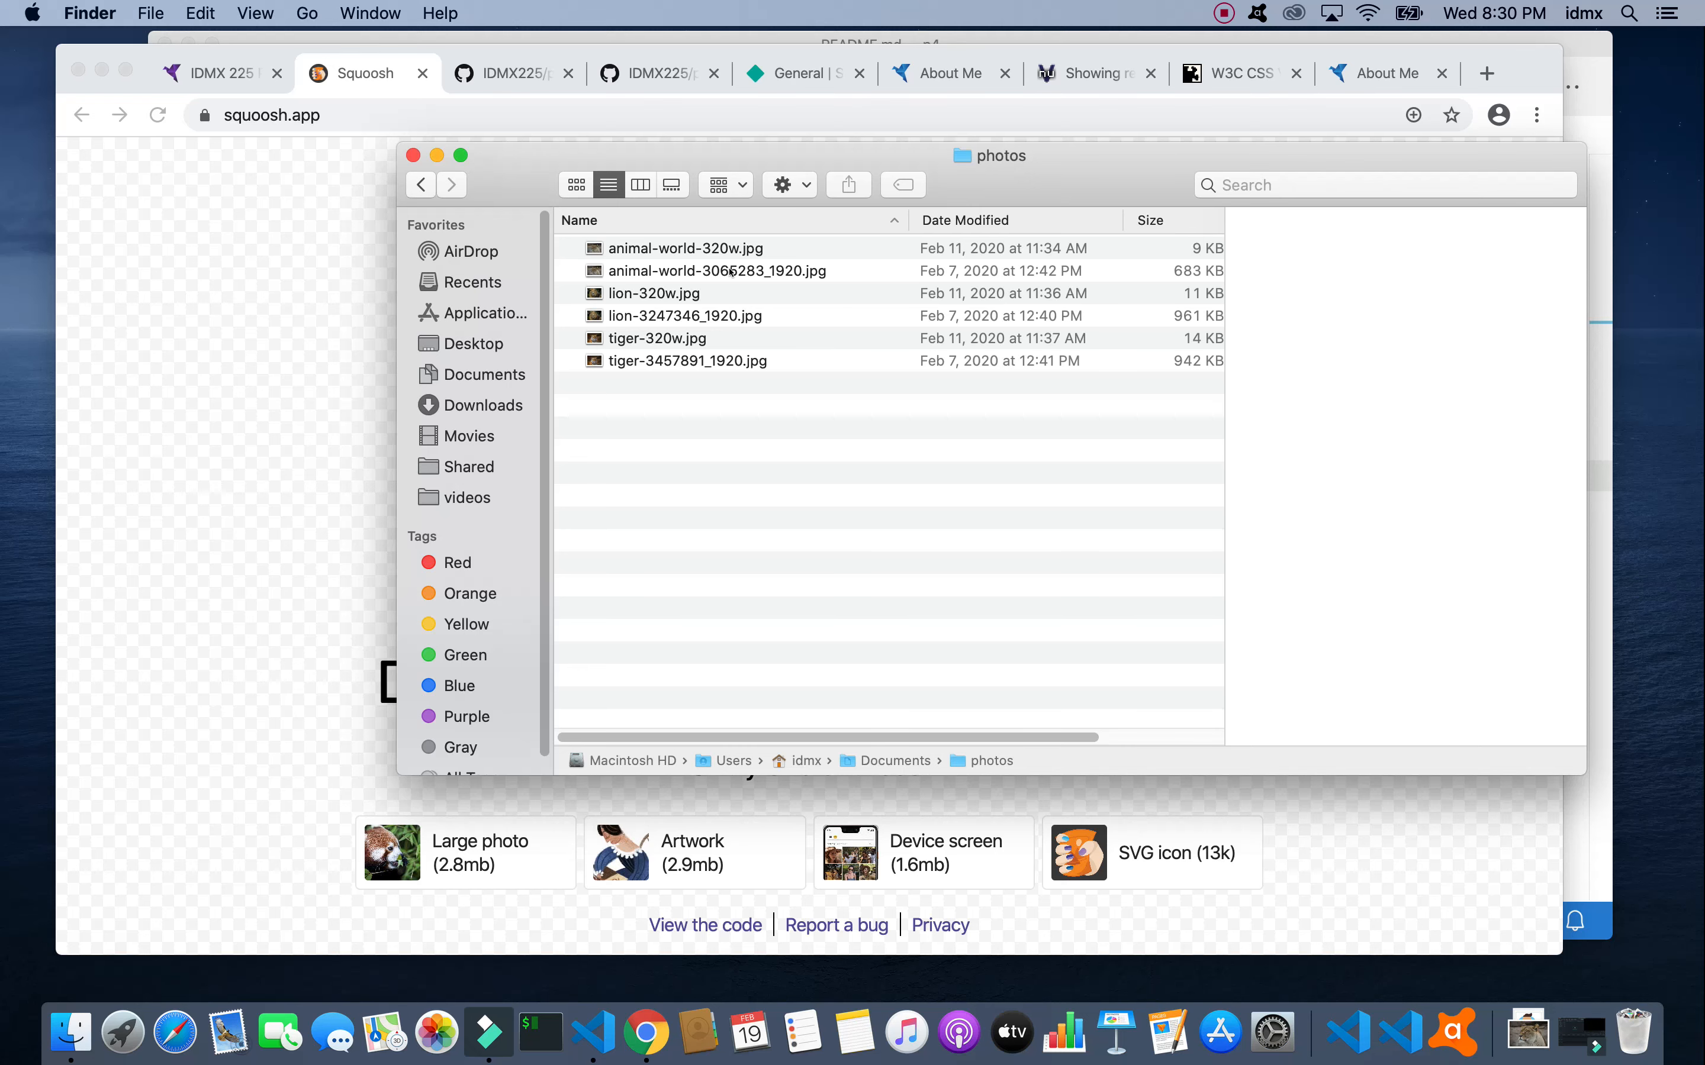
left_click_drag(543, 199, 657, 198)
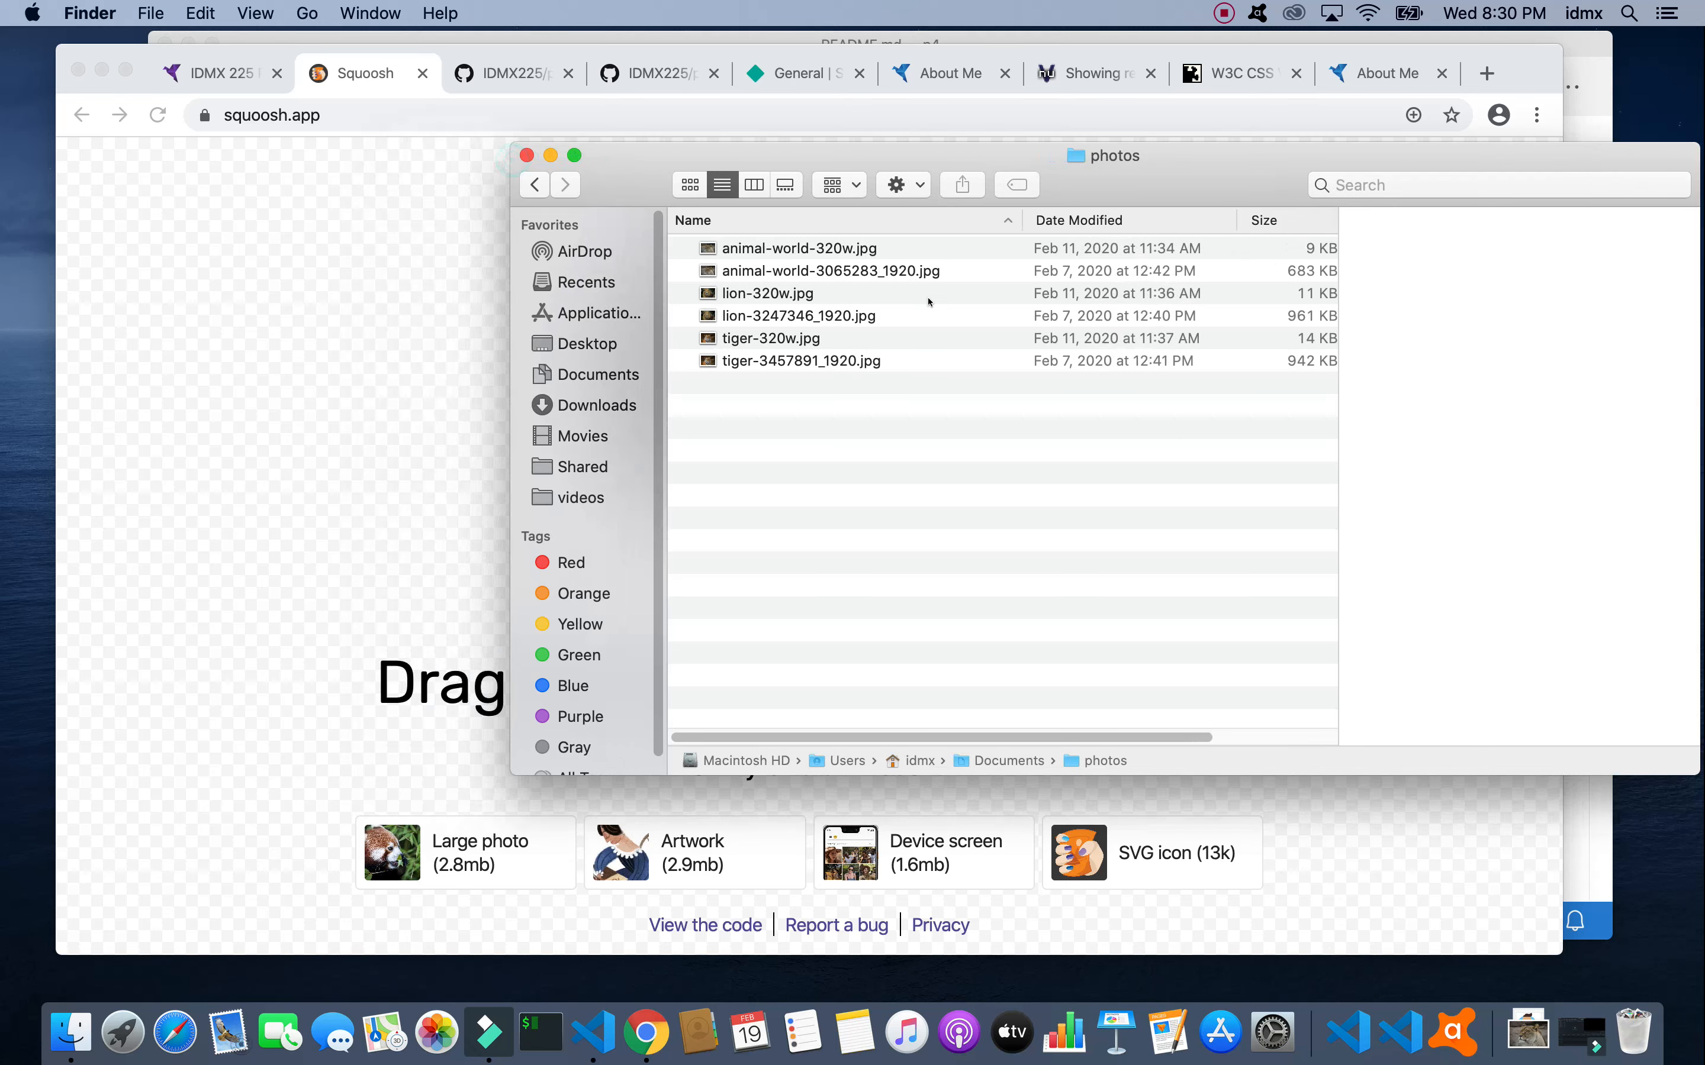
left_click(902, 273)
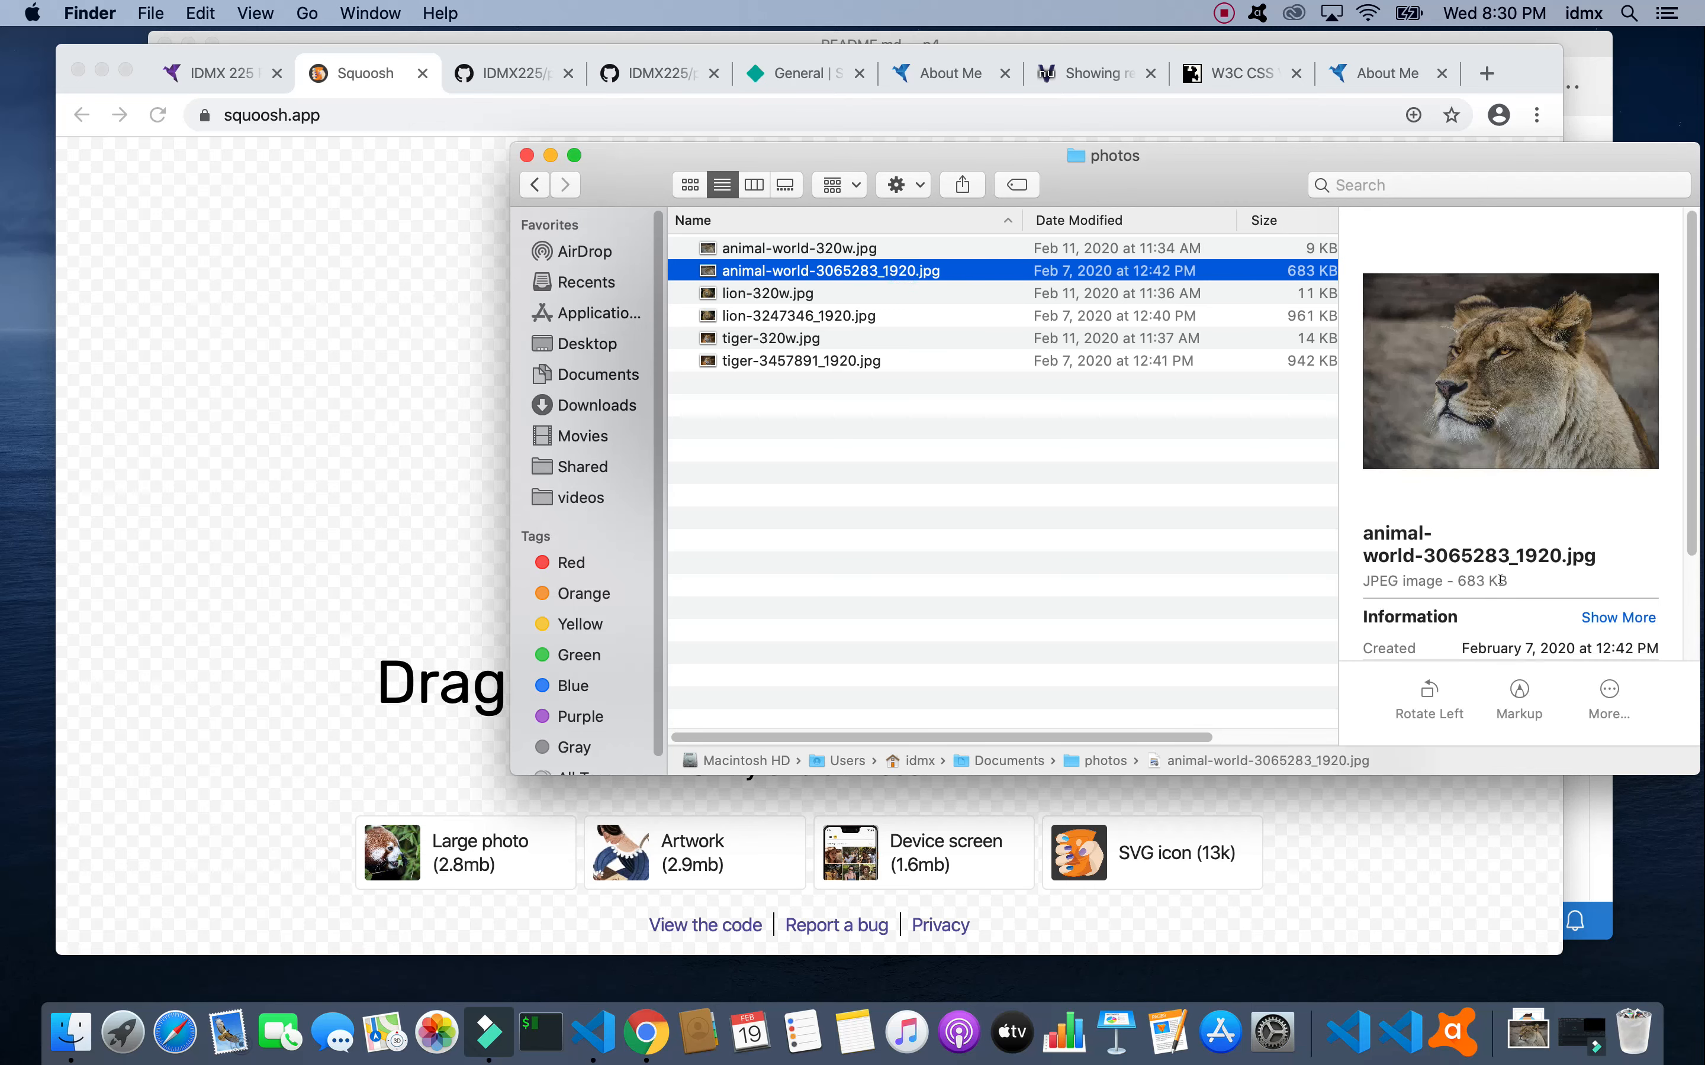
scroll(1502, 579, "down", 5)
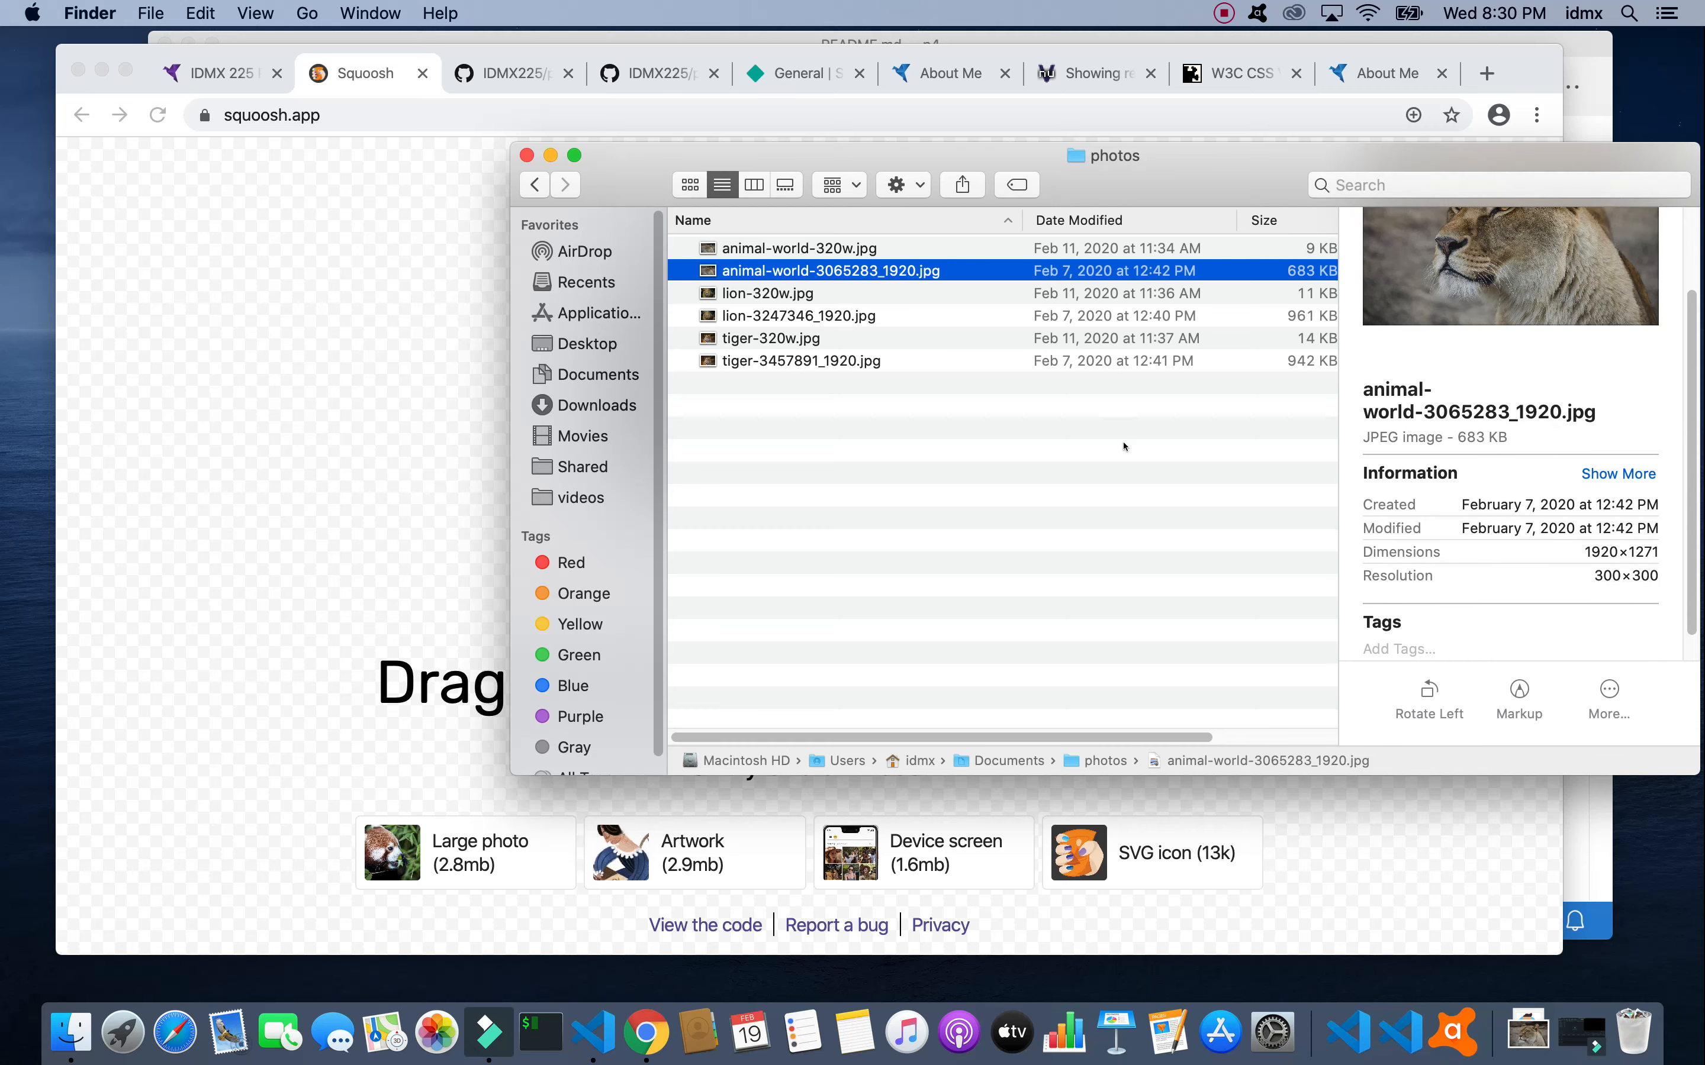
Step: Load animal-world-3065283_1920.jpg from the photos folder into Squoosh
left_click(367, 313)
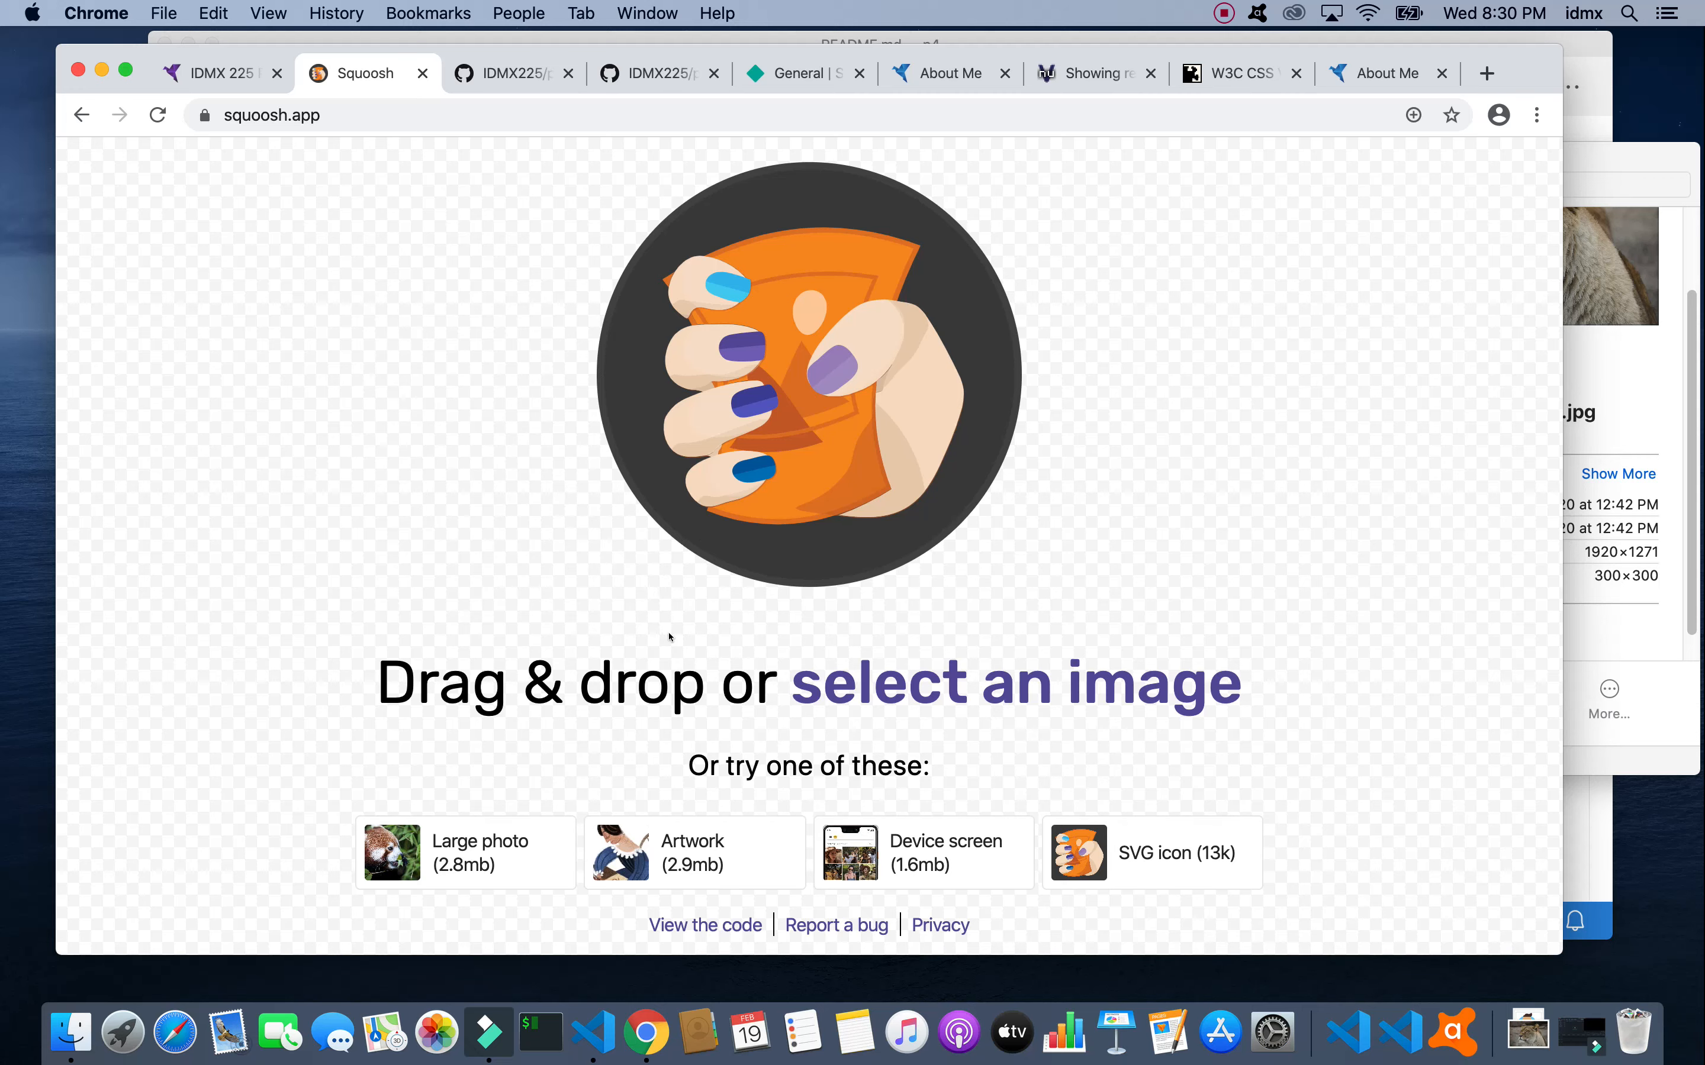
left_click(1625, 146)
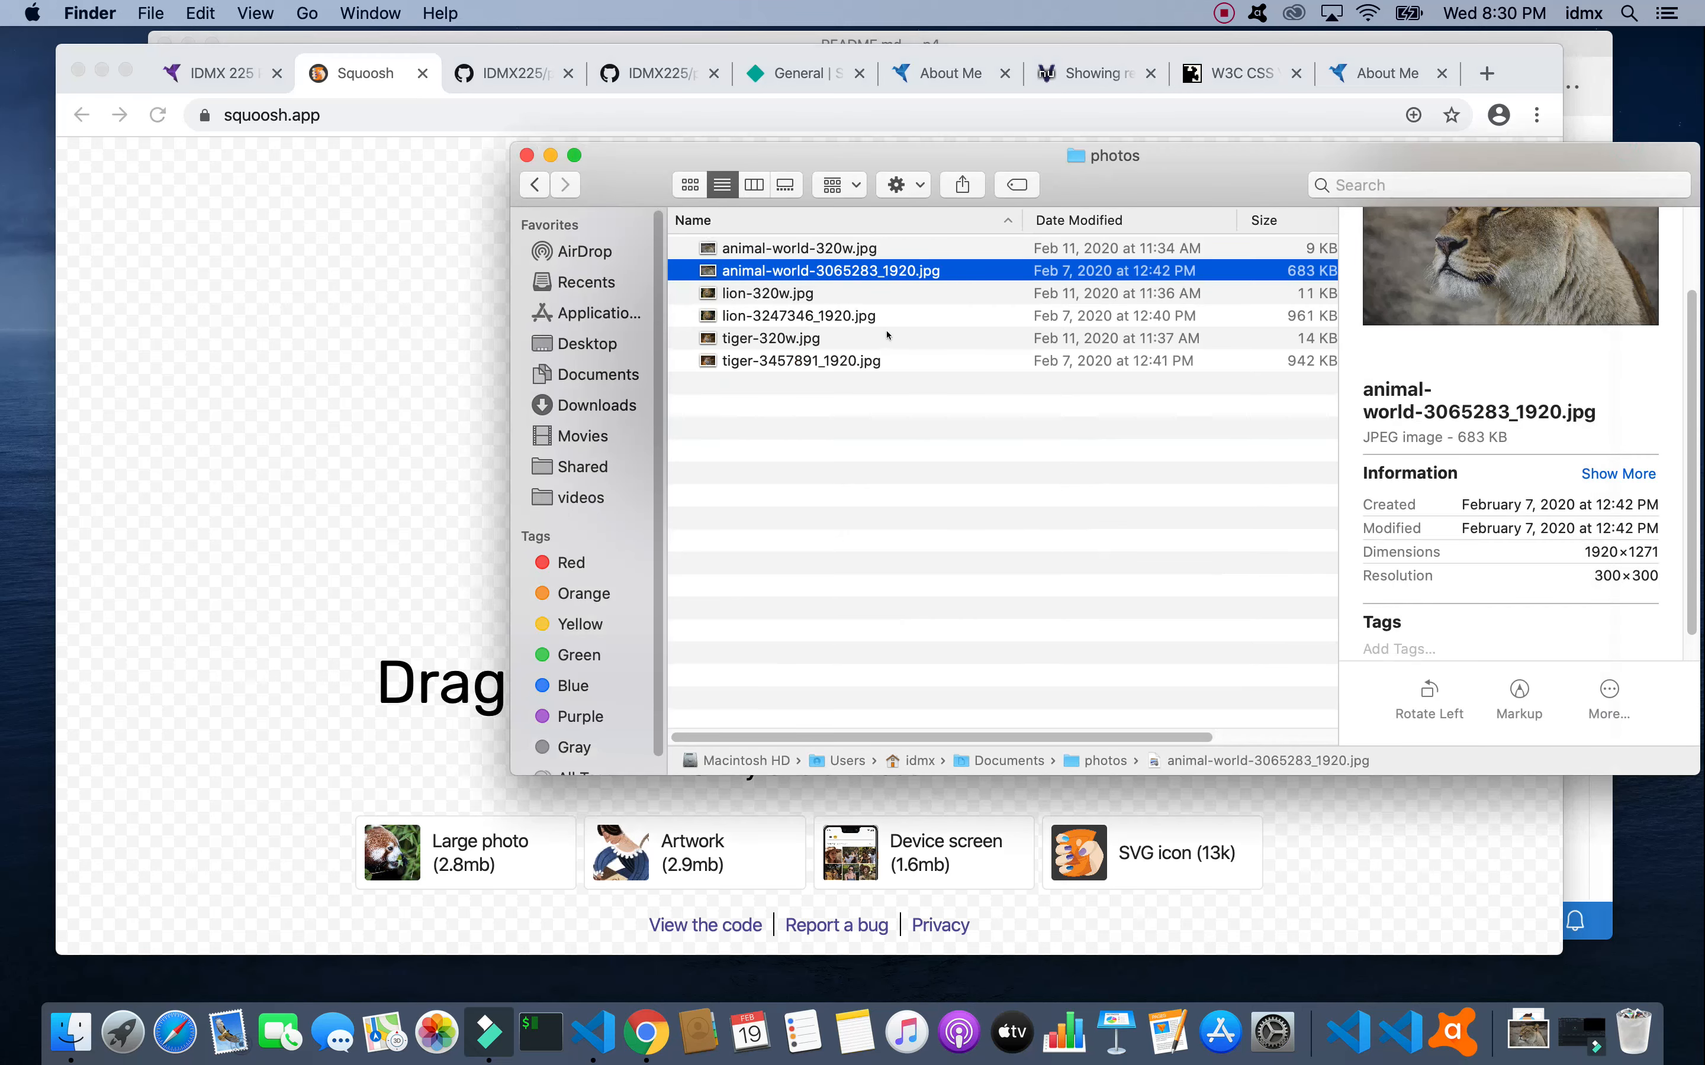
left_click_drag(744, 278, 333, 339)
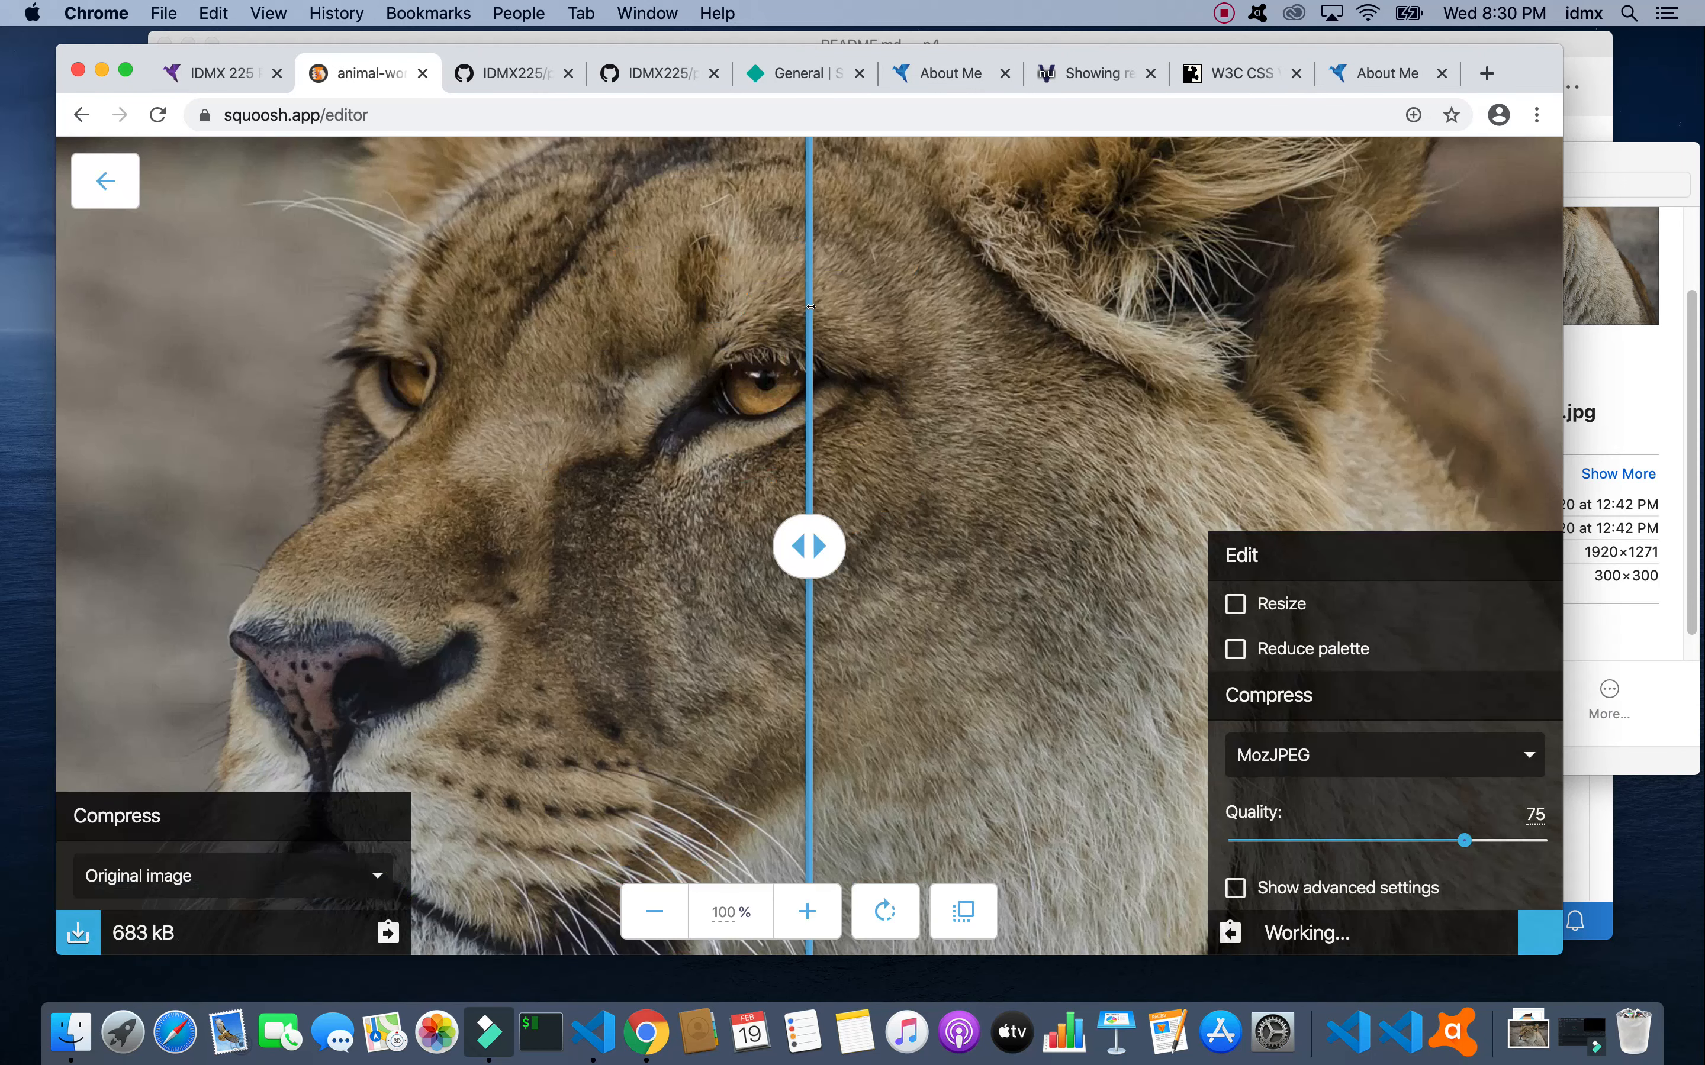
Step: Resize the lioness image to a width of 640 and set the MozJPEG quality to 100
left_click(1234, 604)
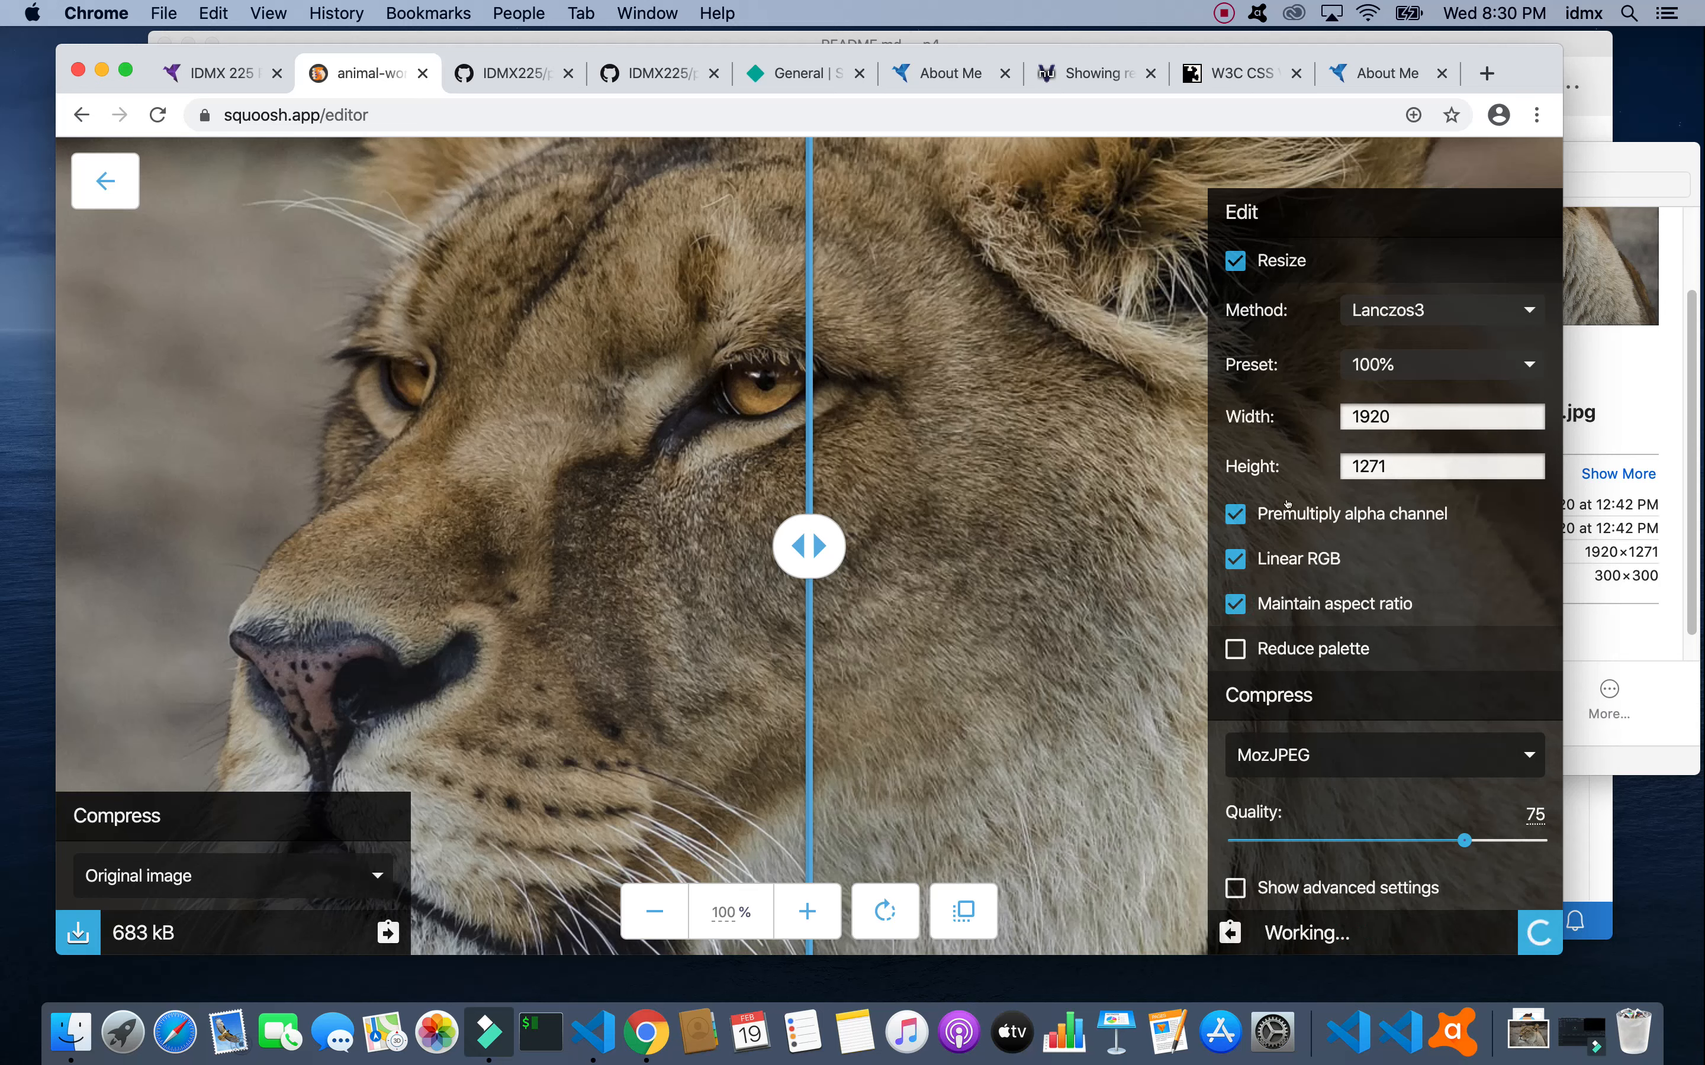
double_click(1412, 418)
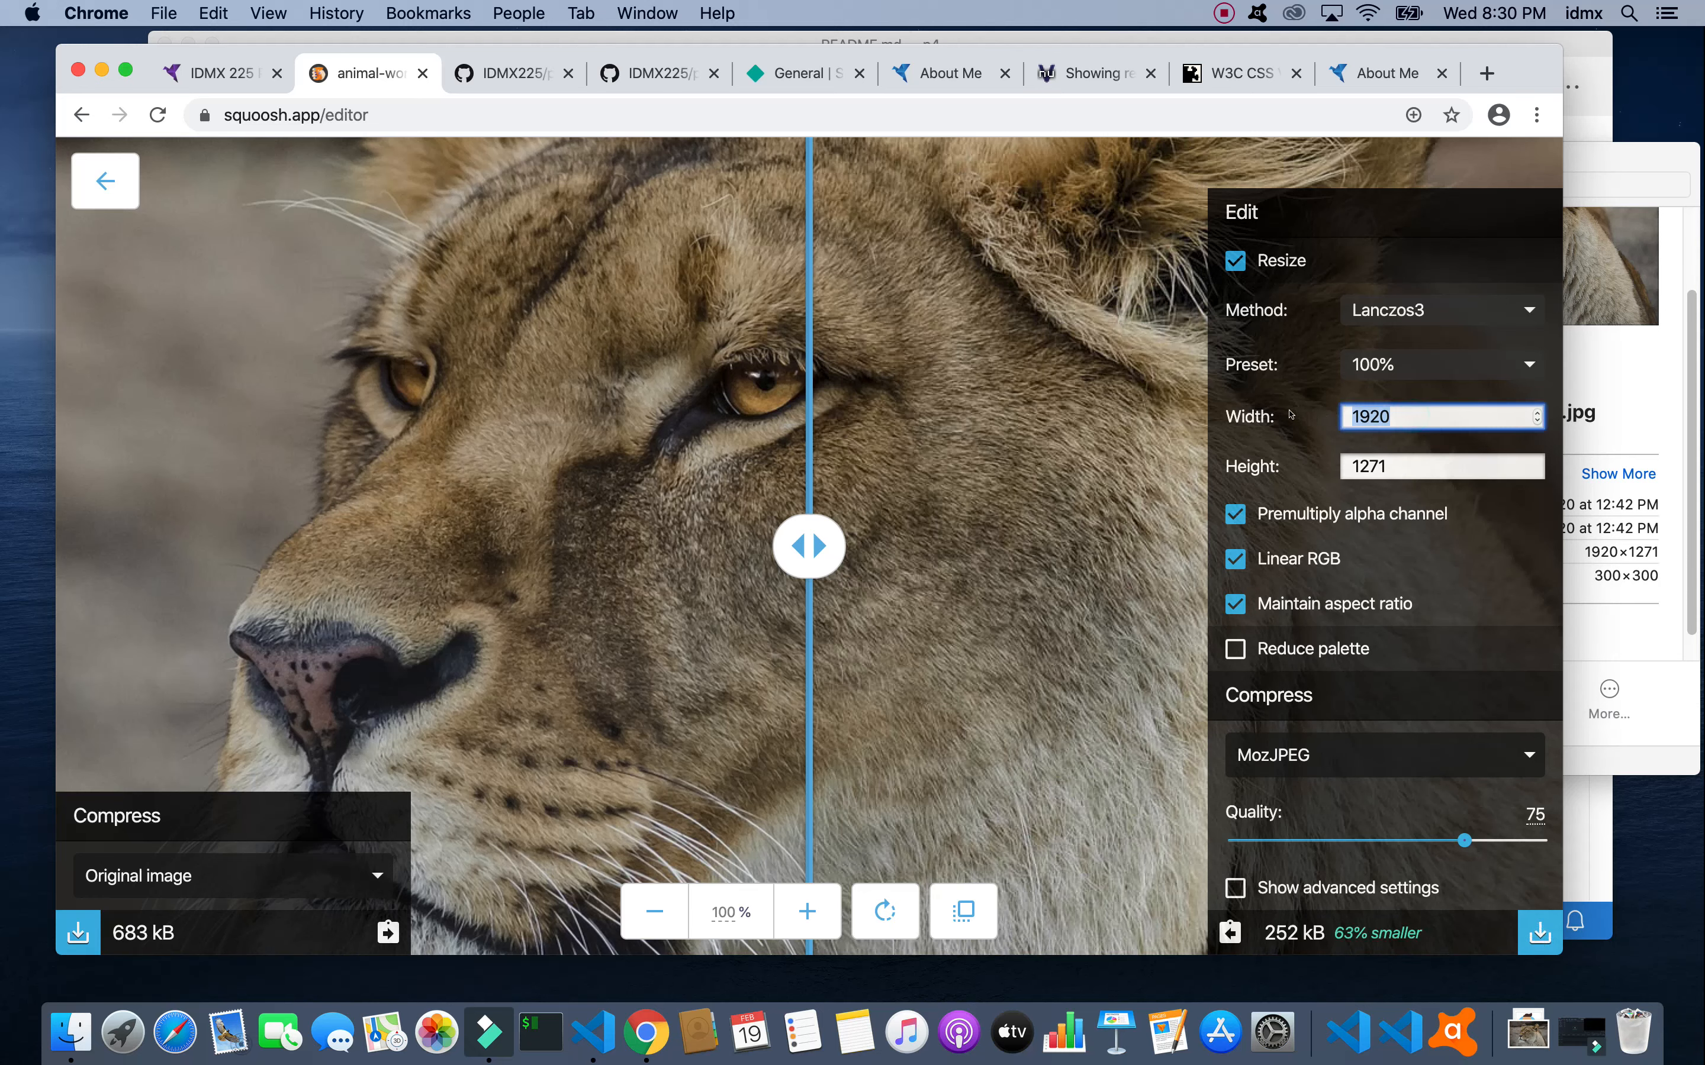
type("640")
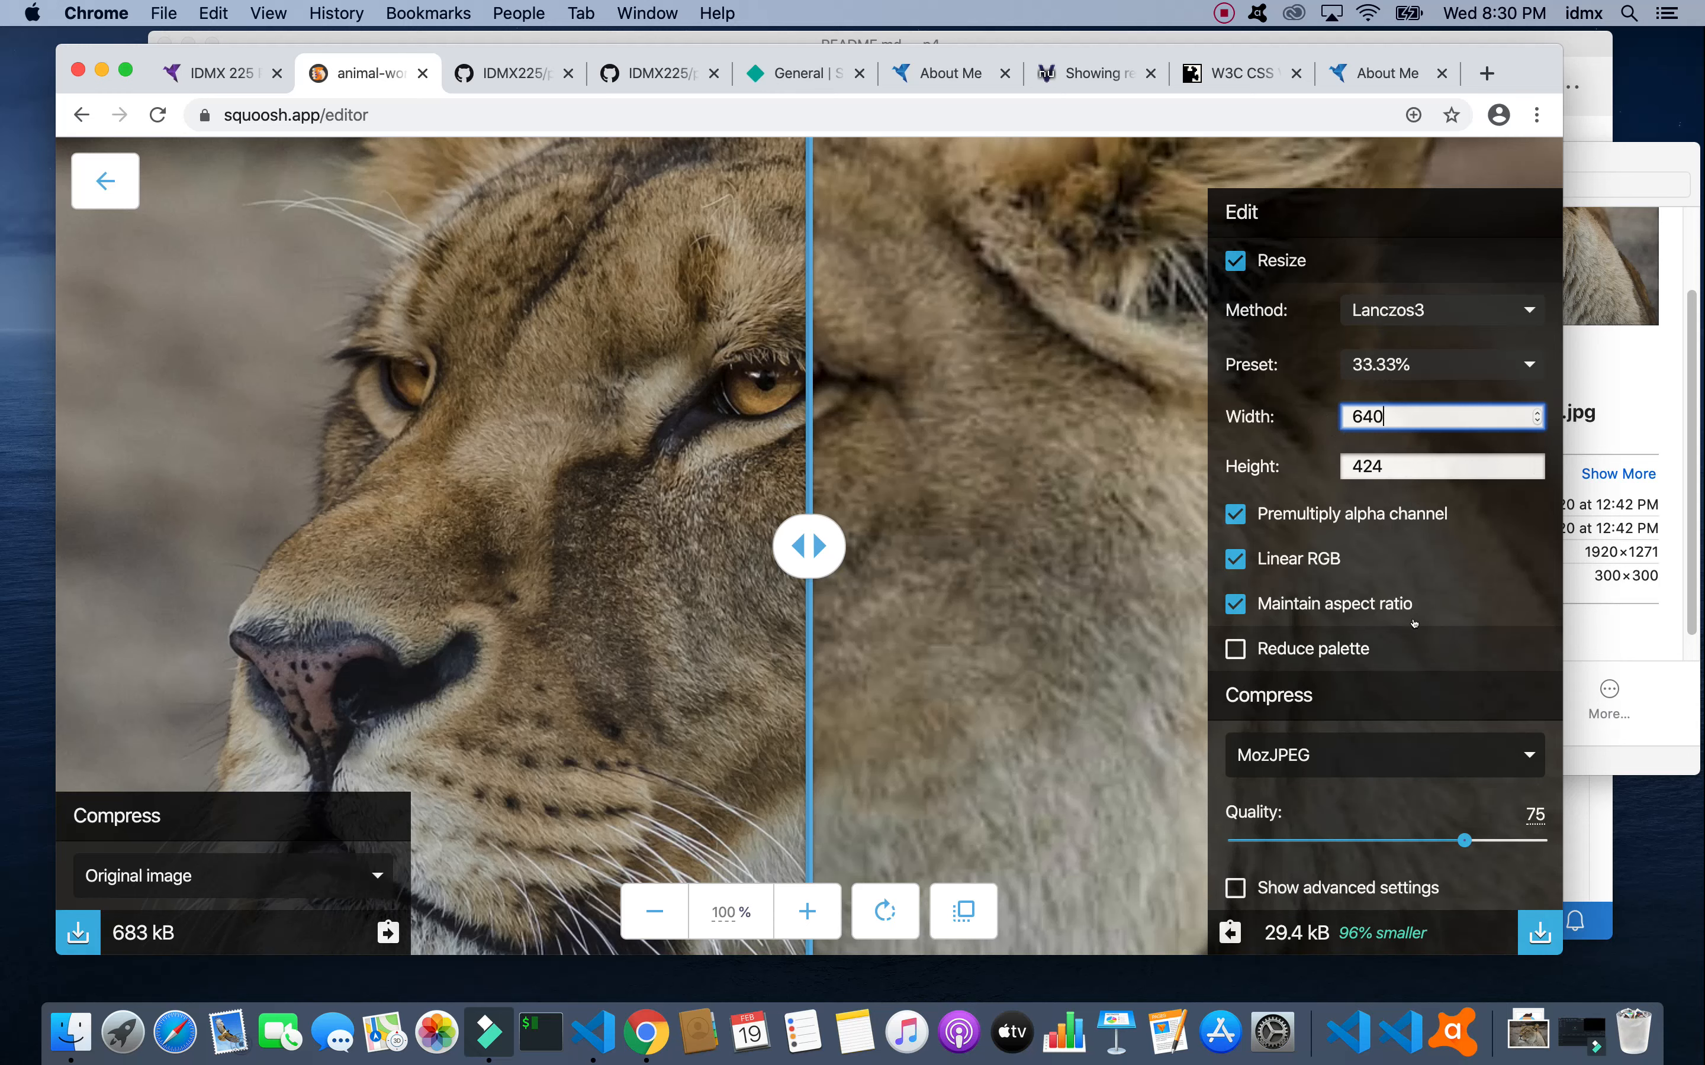
left_click_drag(1463, 840, 1543, 841)
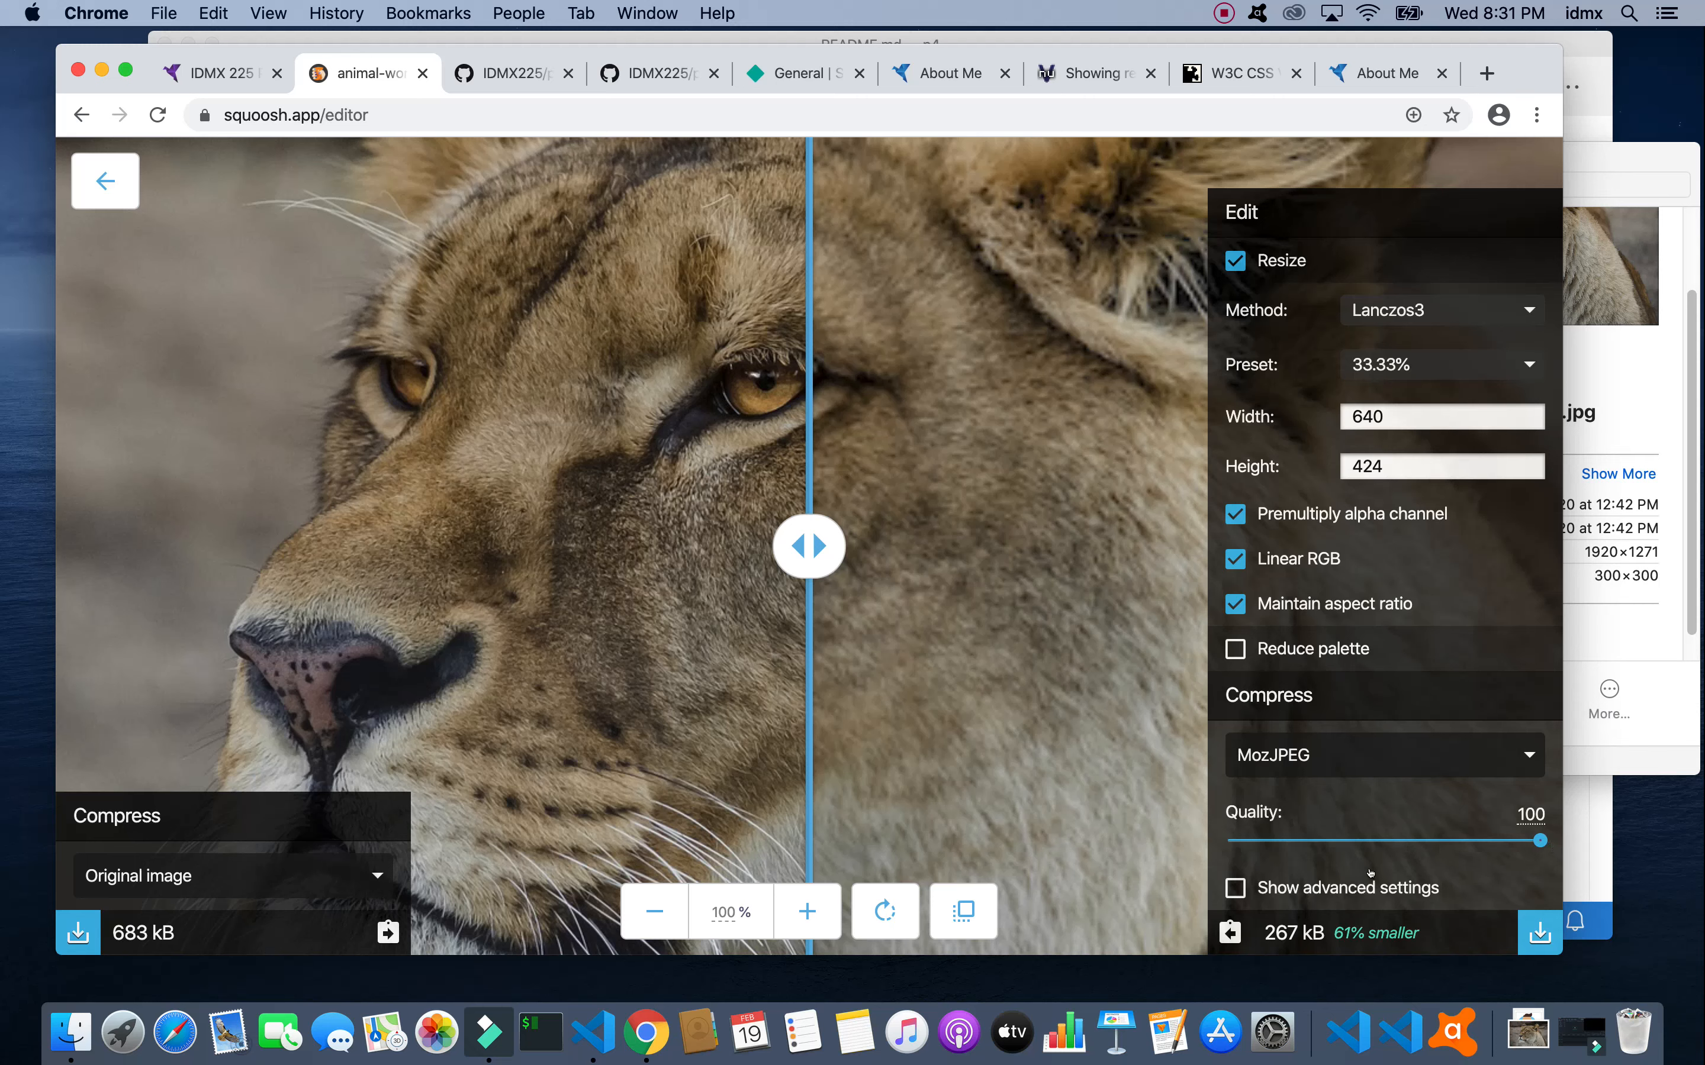
Step: Download the resized image as animal-world-640w into the photos folder in Documents
left_click(1534, 935)
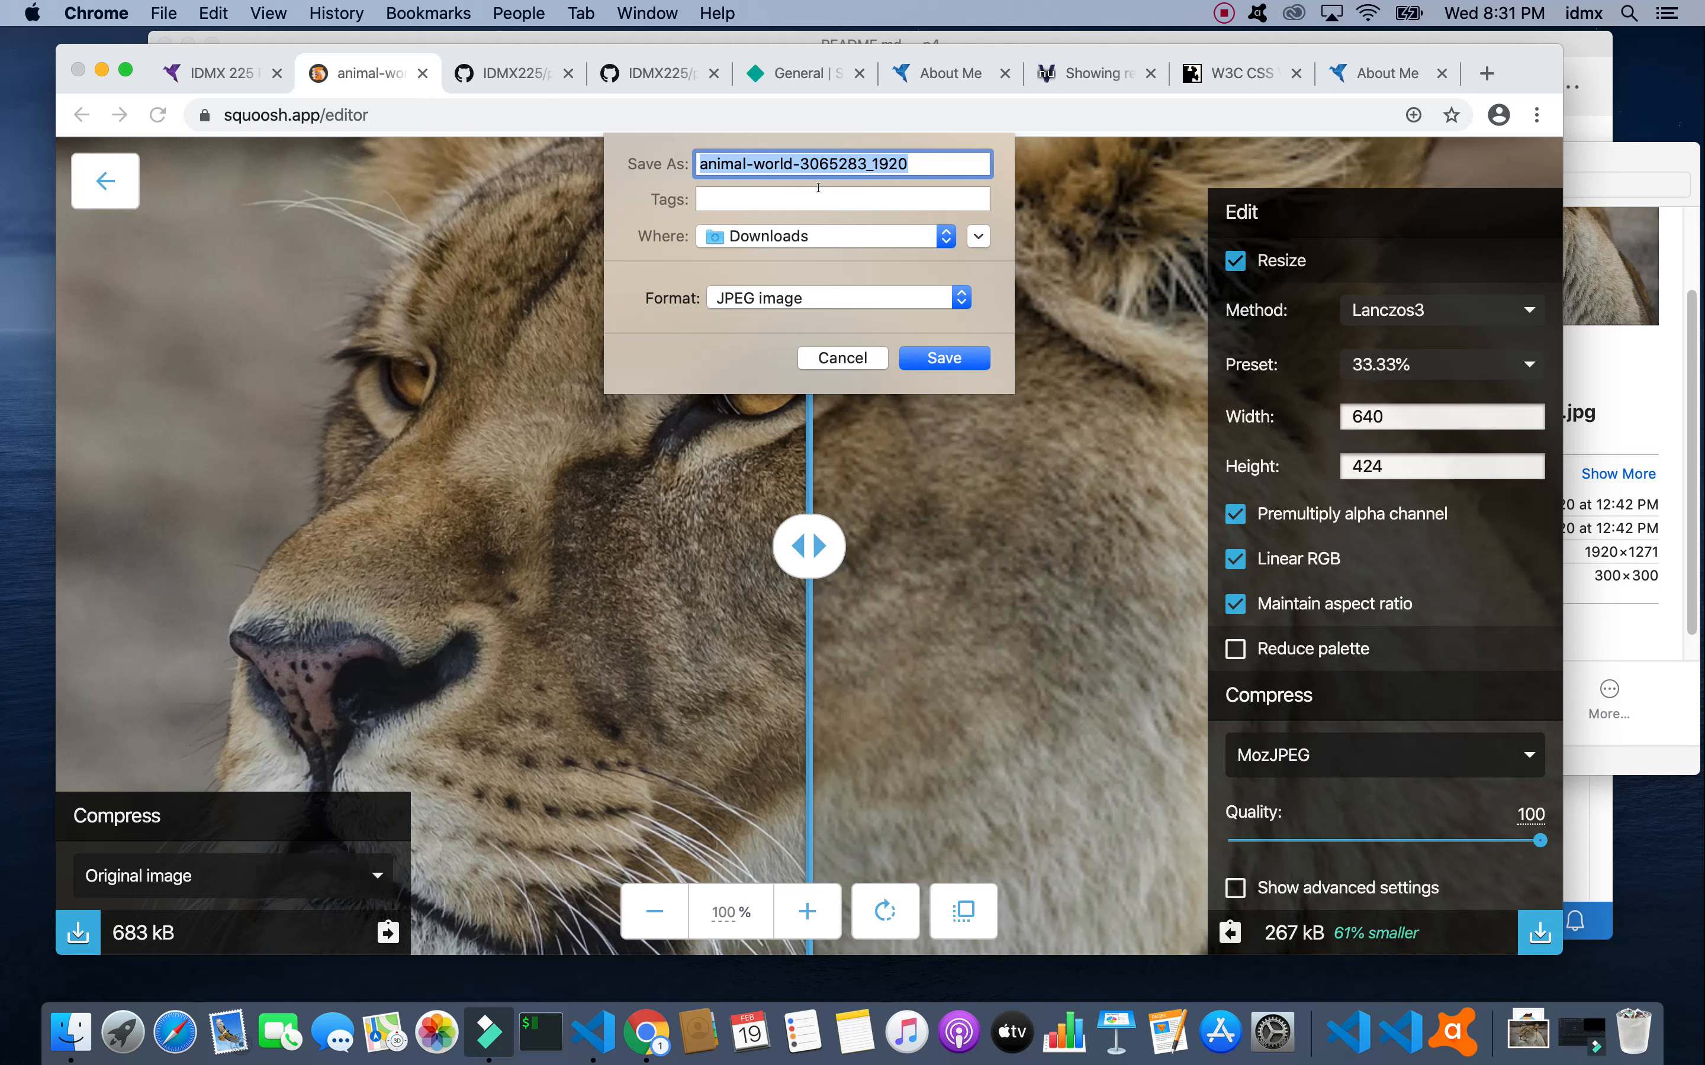
left_click(948, 240)
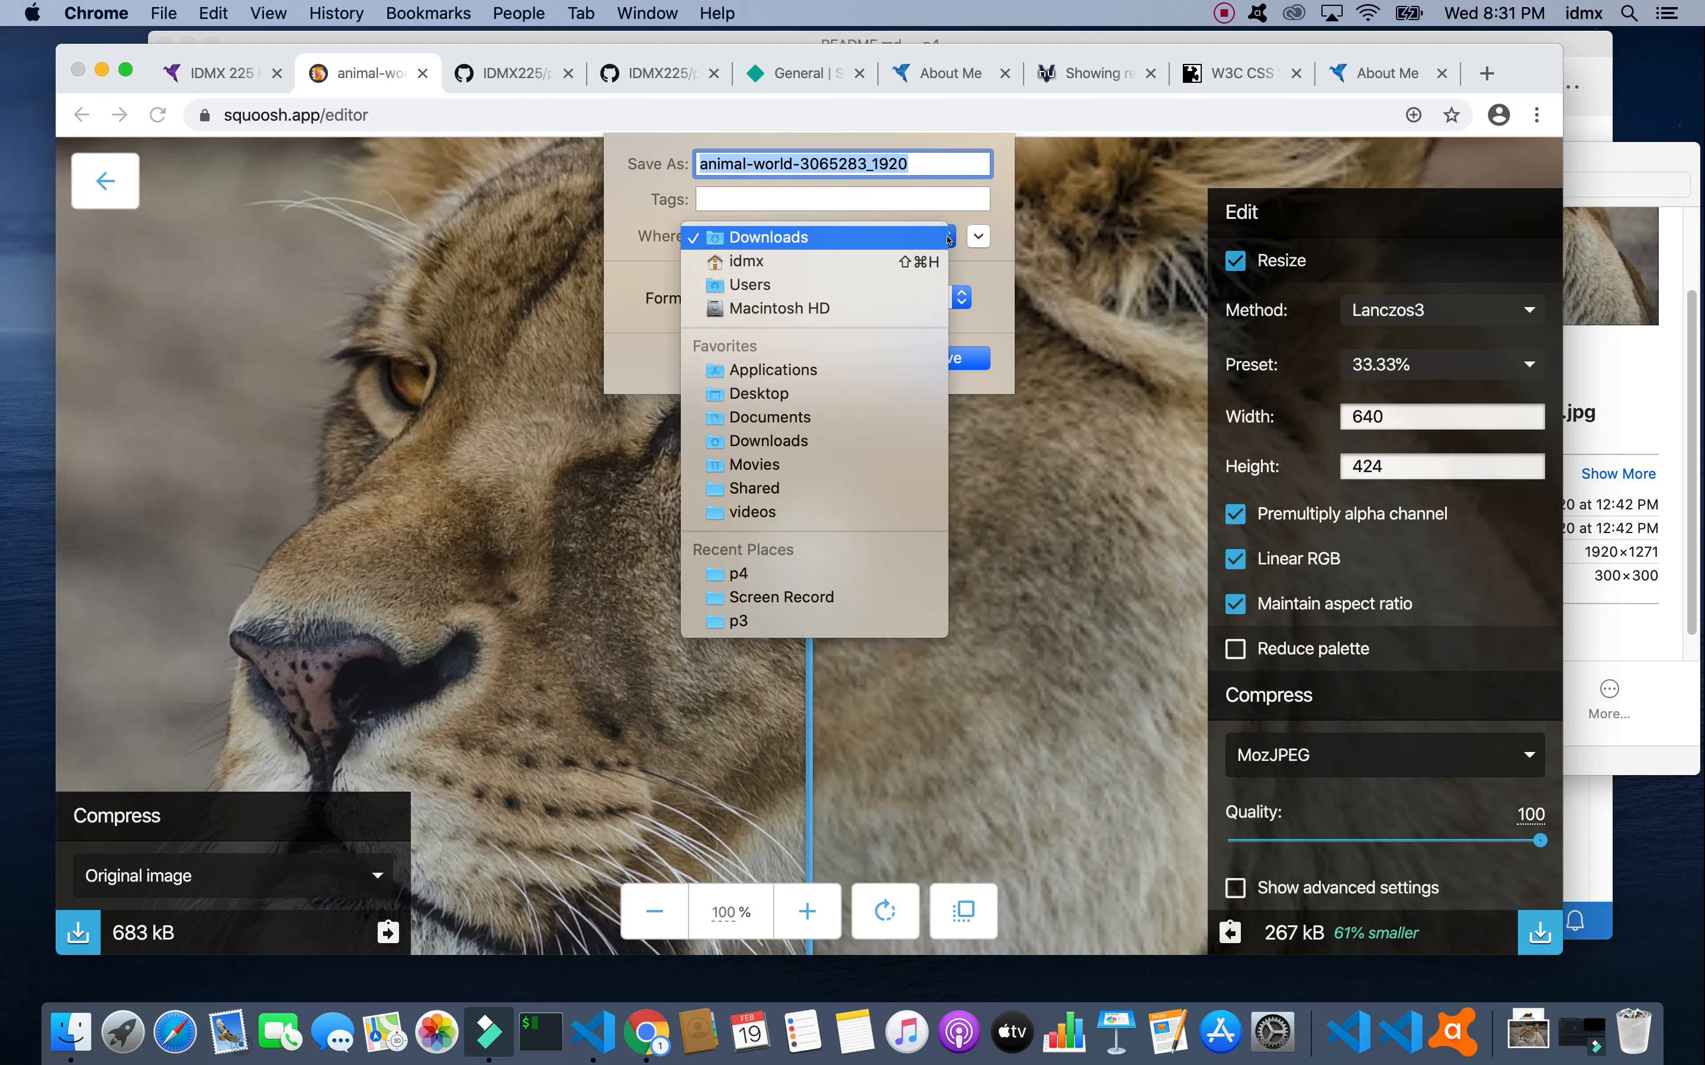
left_click(789, 418)
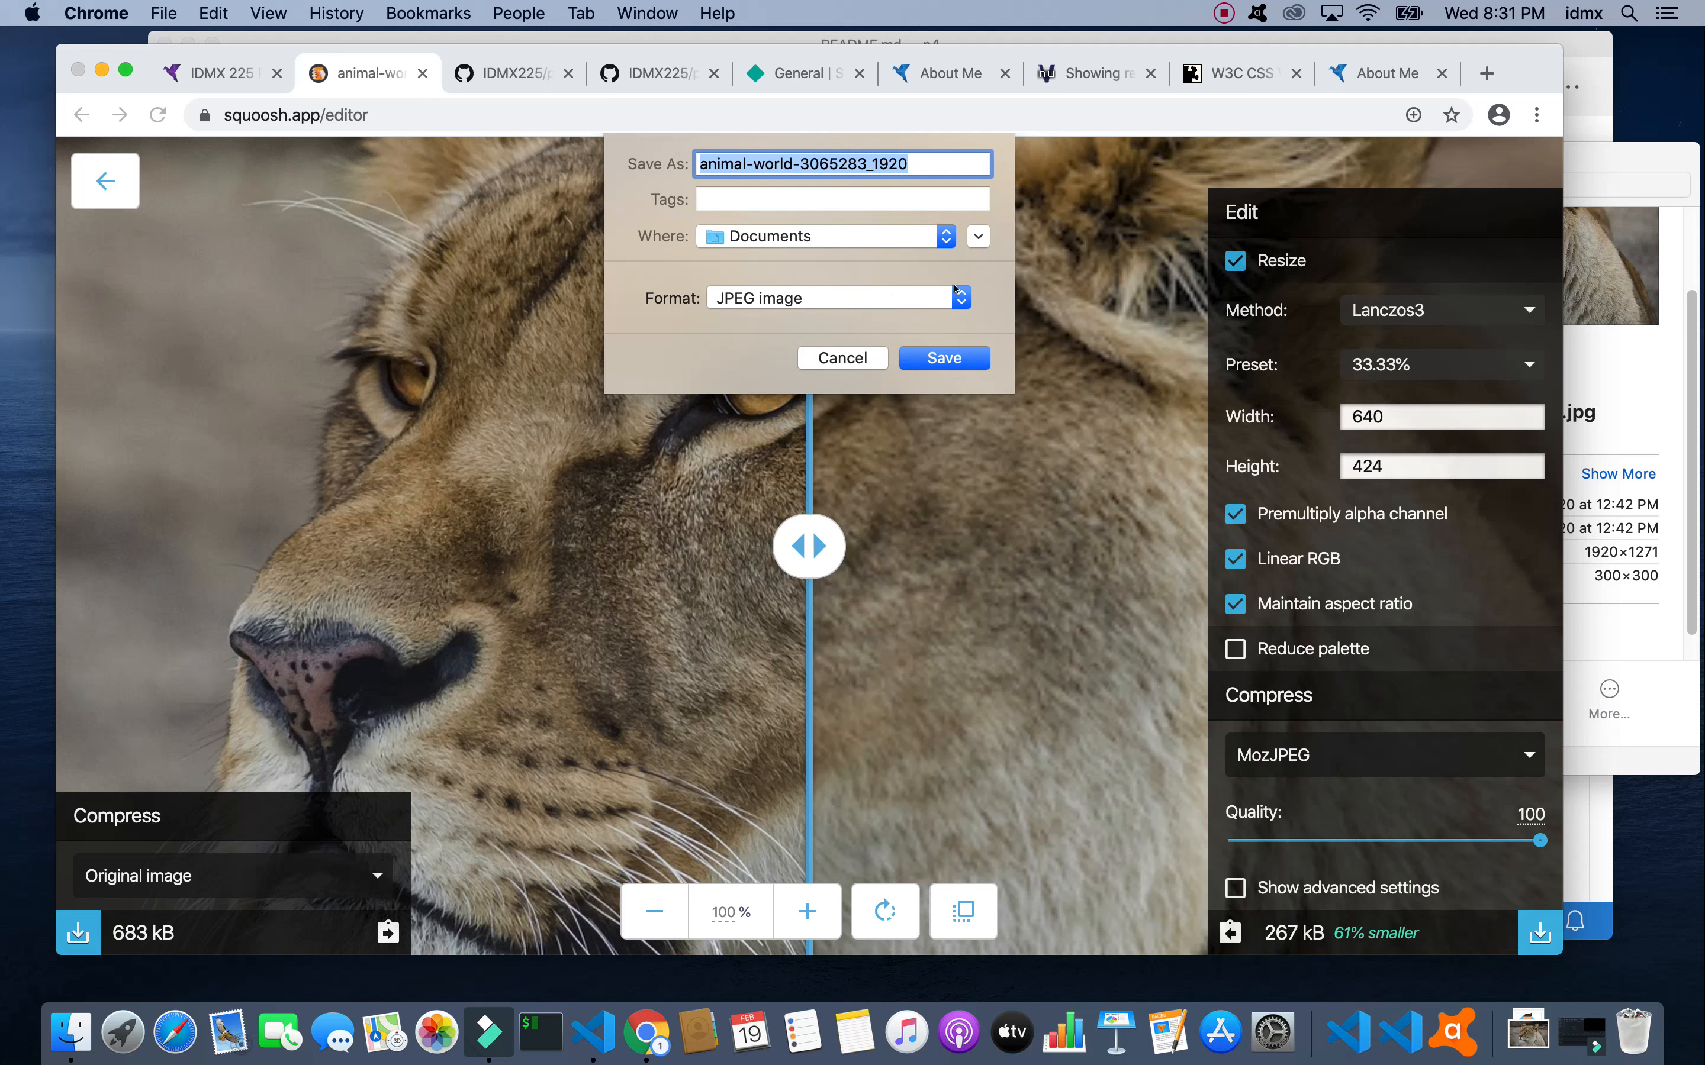
left_click(978, 236)
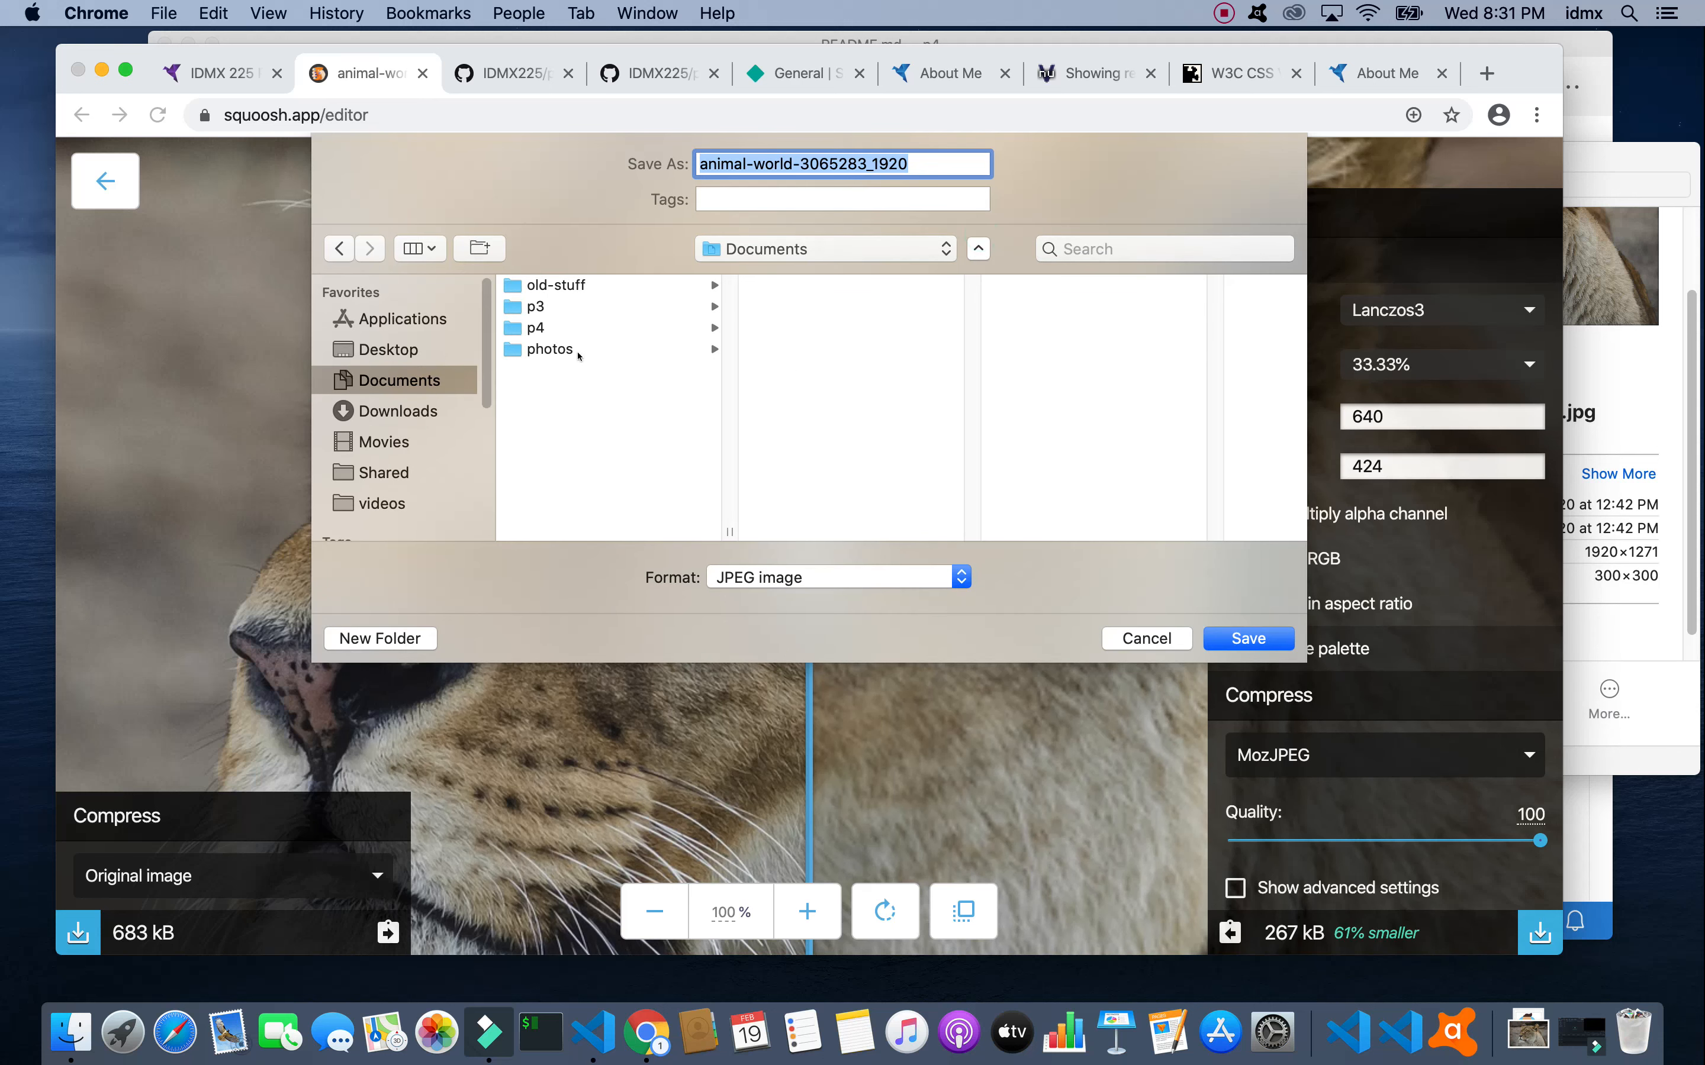
left_click(553, 351)
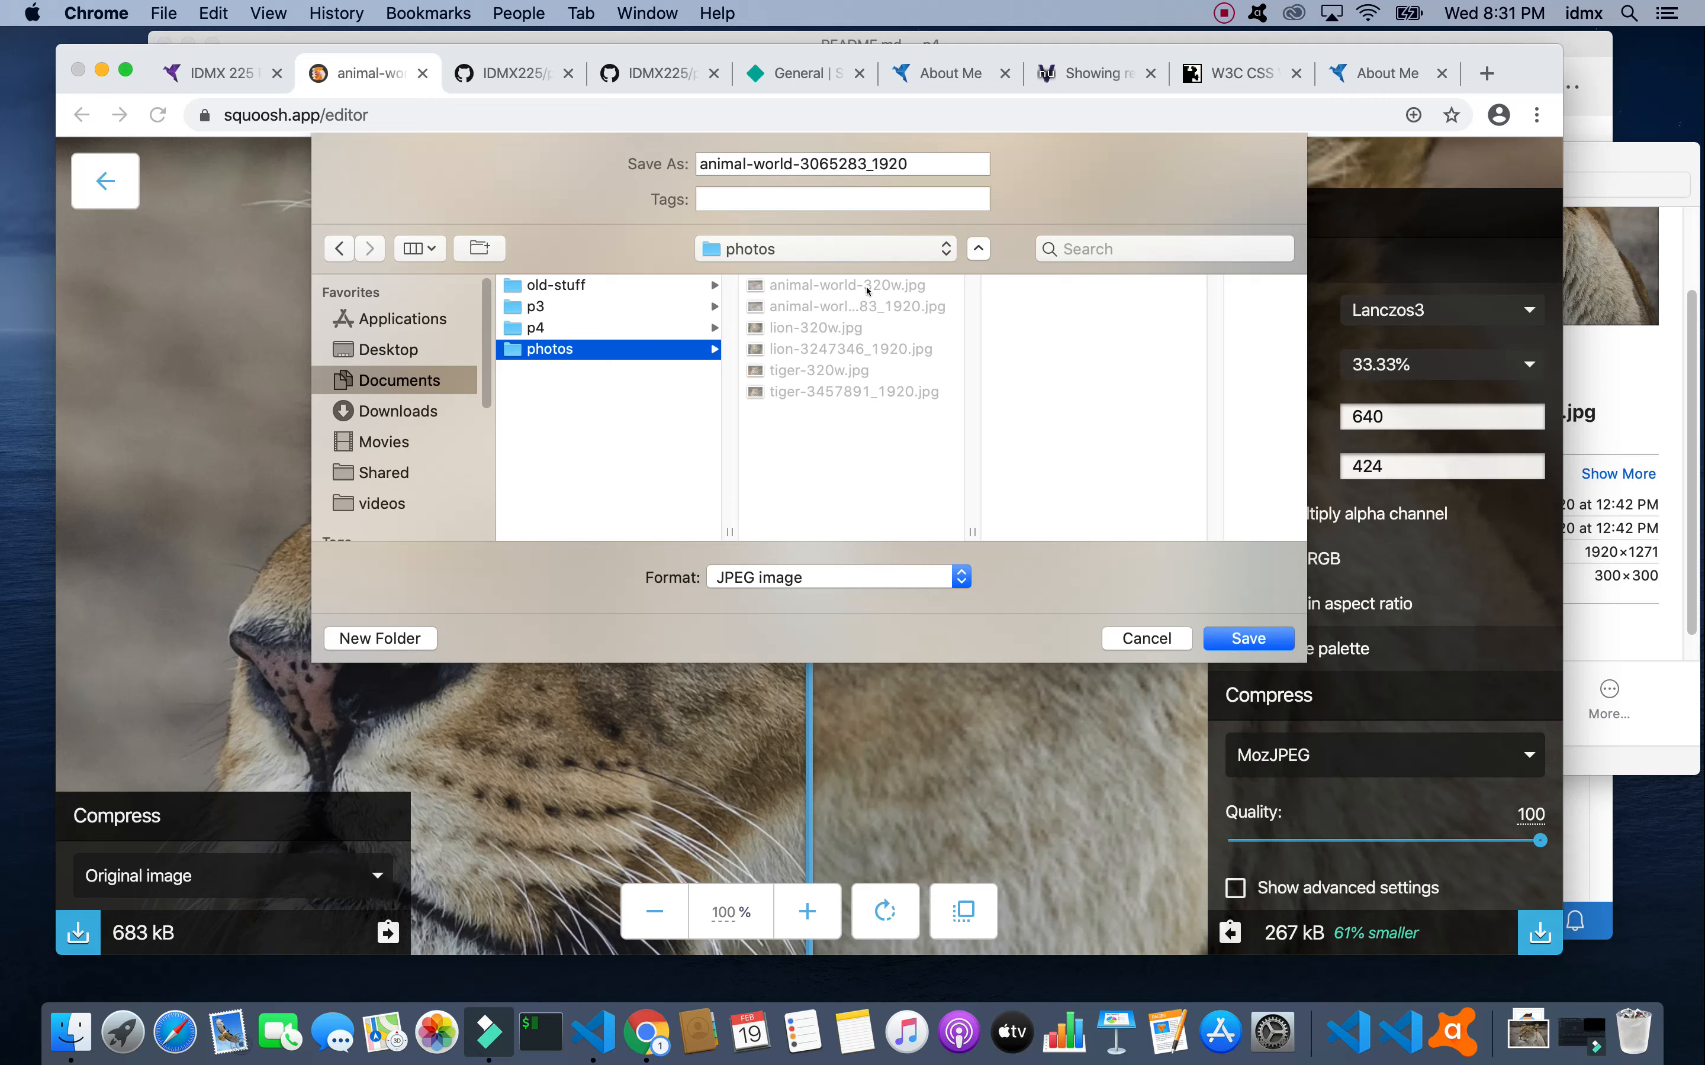
left_click_drag(914, 165, 801, 151)
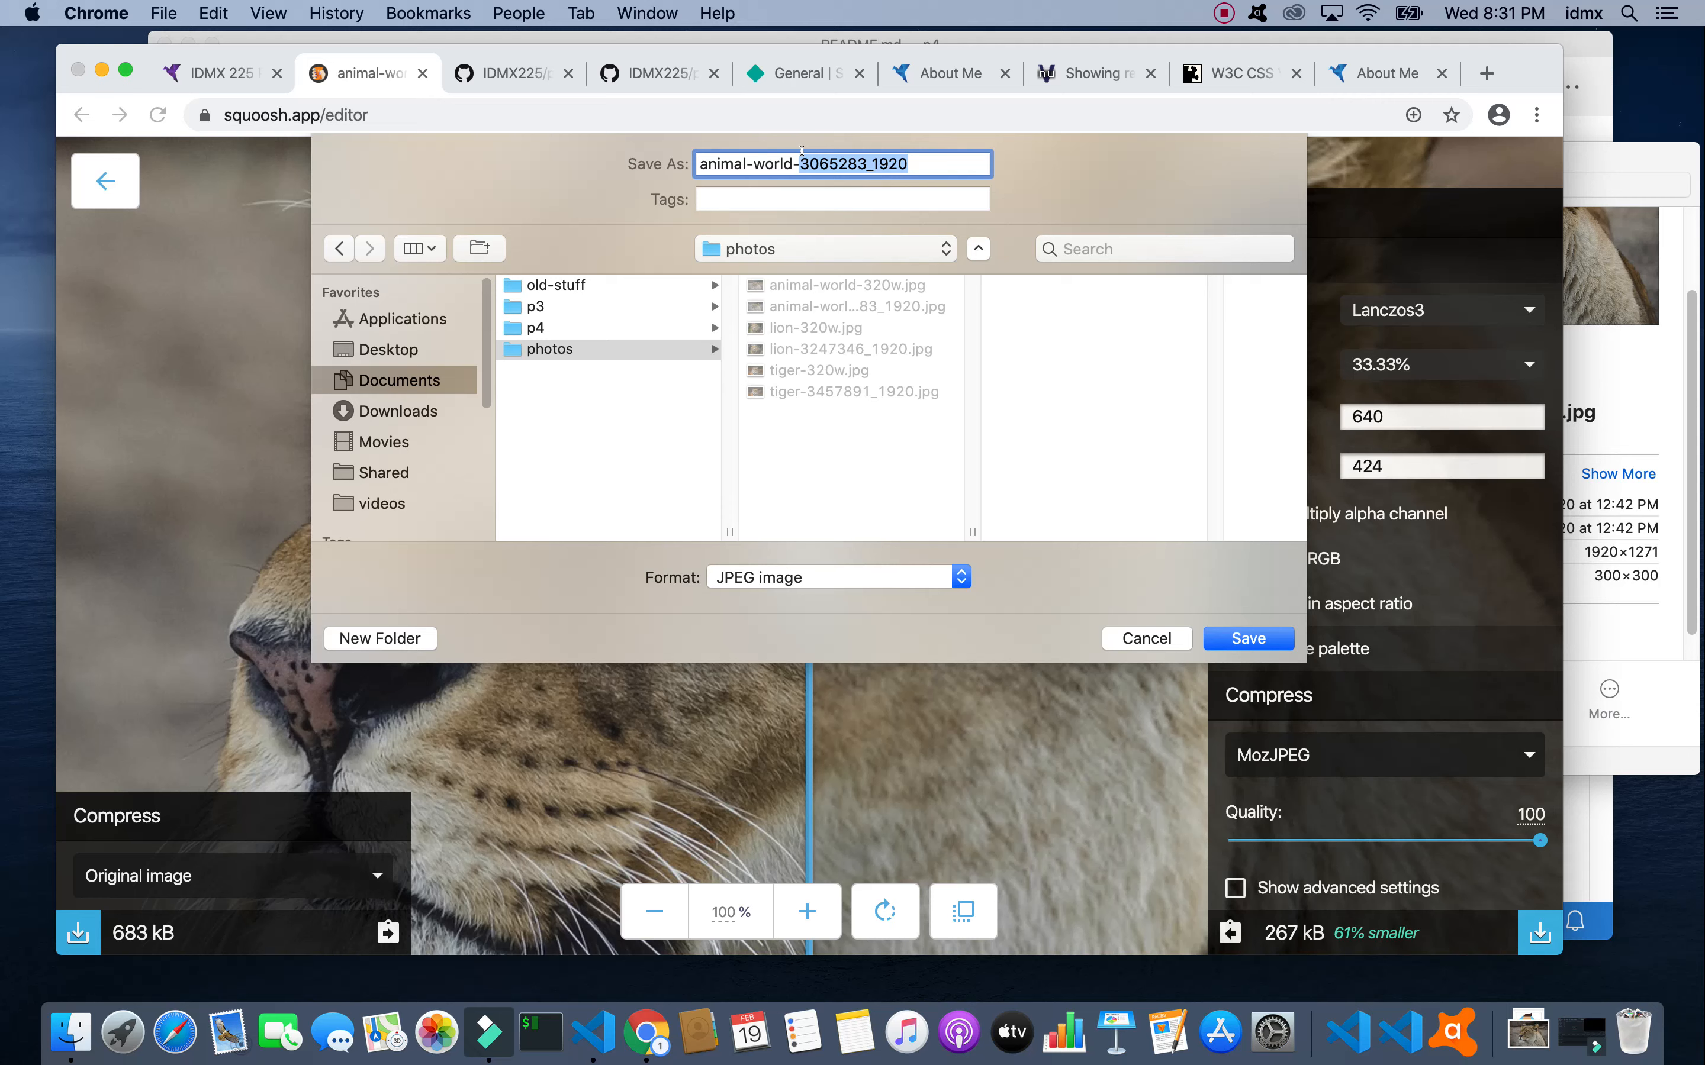
type("640w")
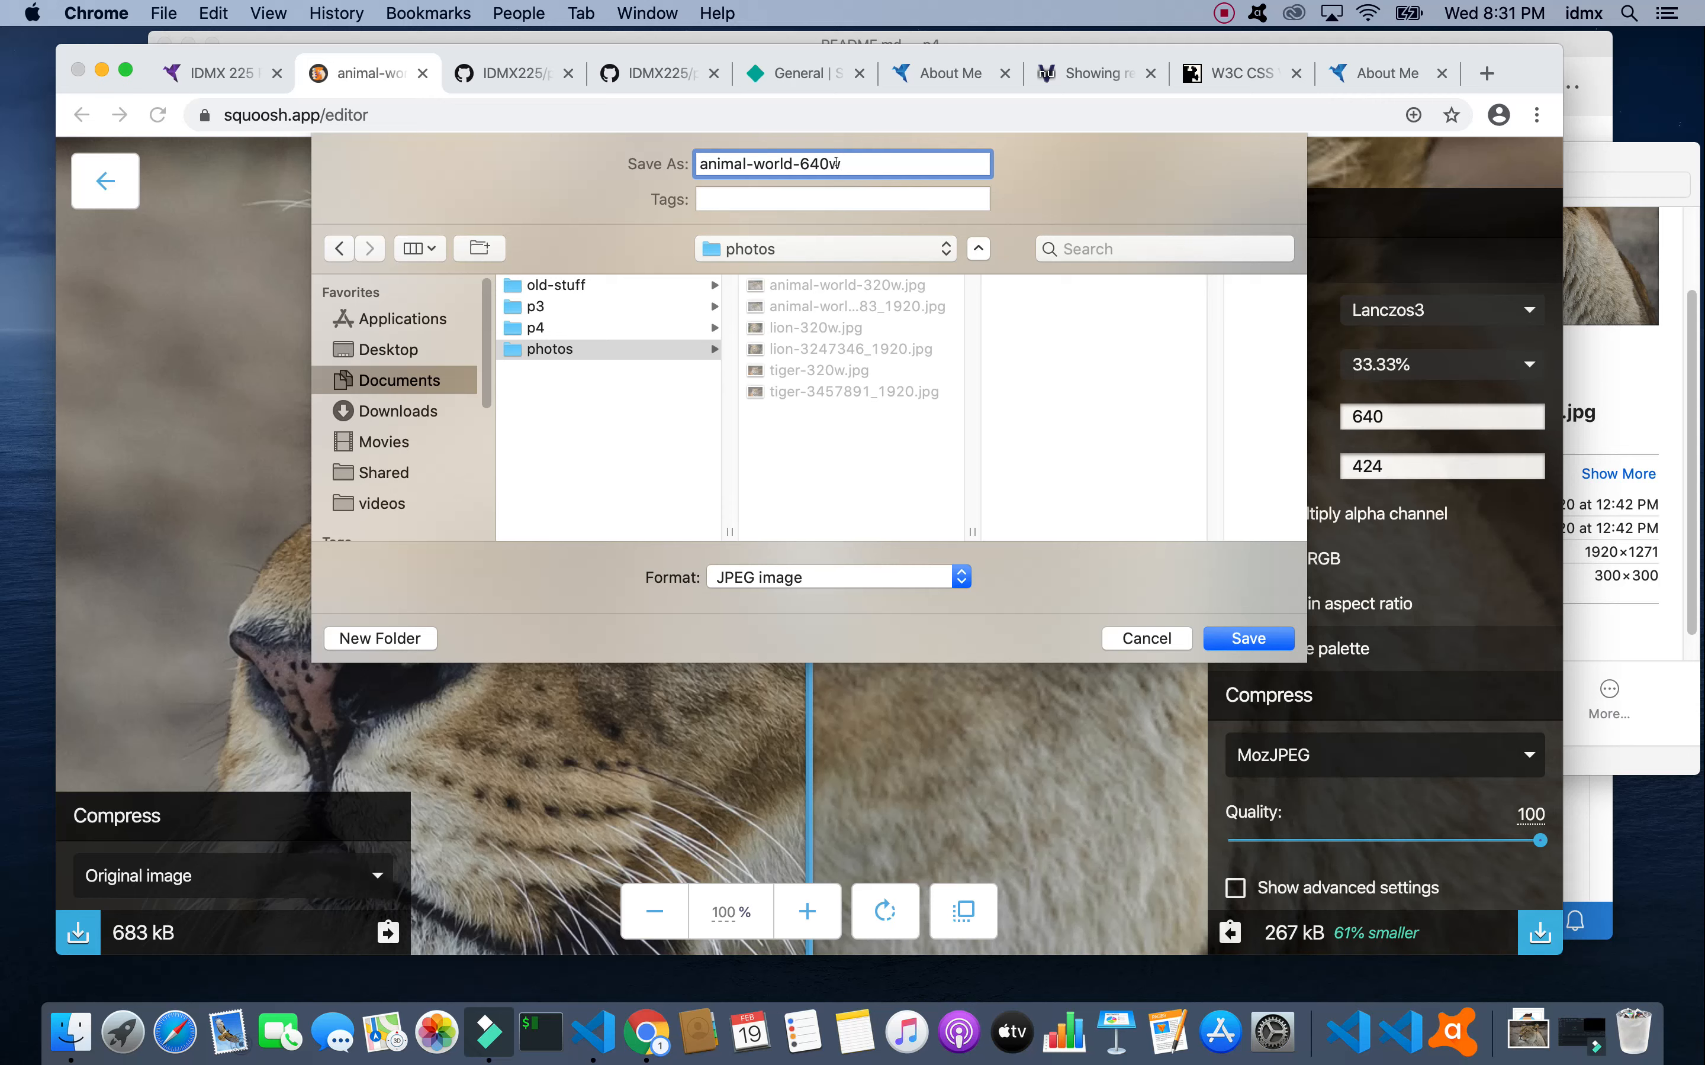
left_click(1240, 640)
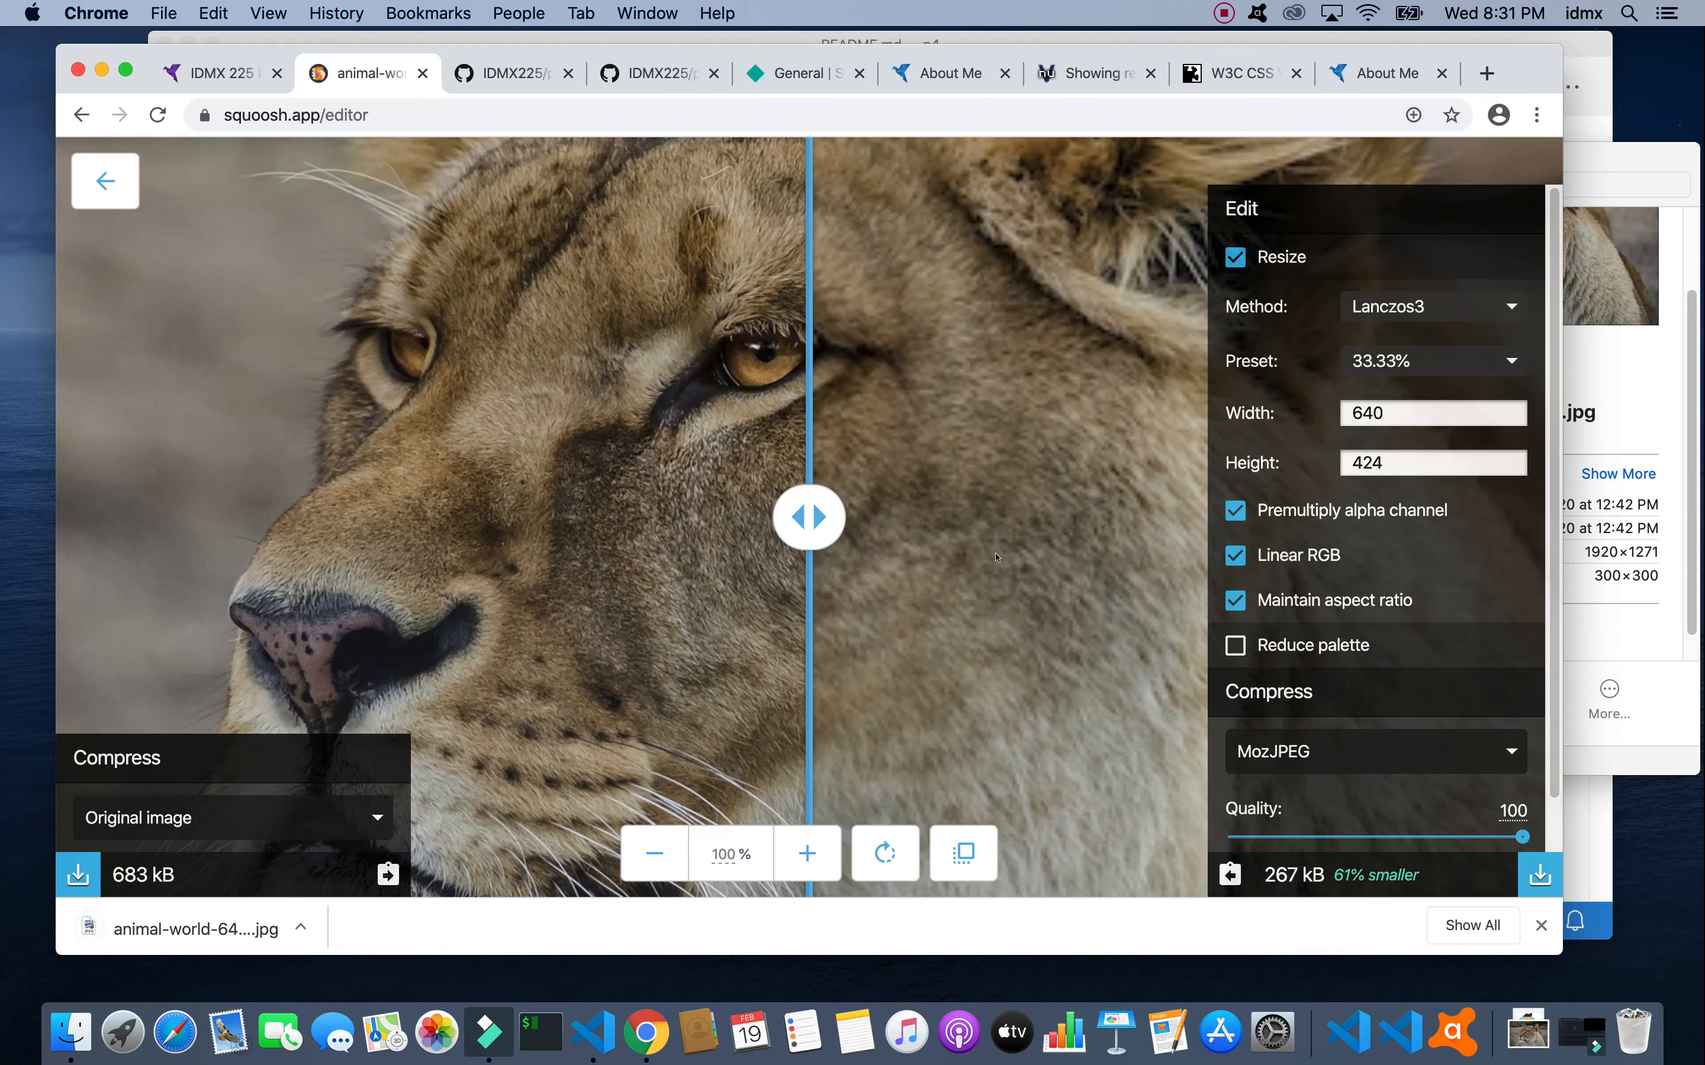
Step: Leave the finished image and load lion-3247346_1920.jpg from the photos folder into Squoosh
left_click(94, 181)
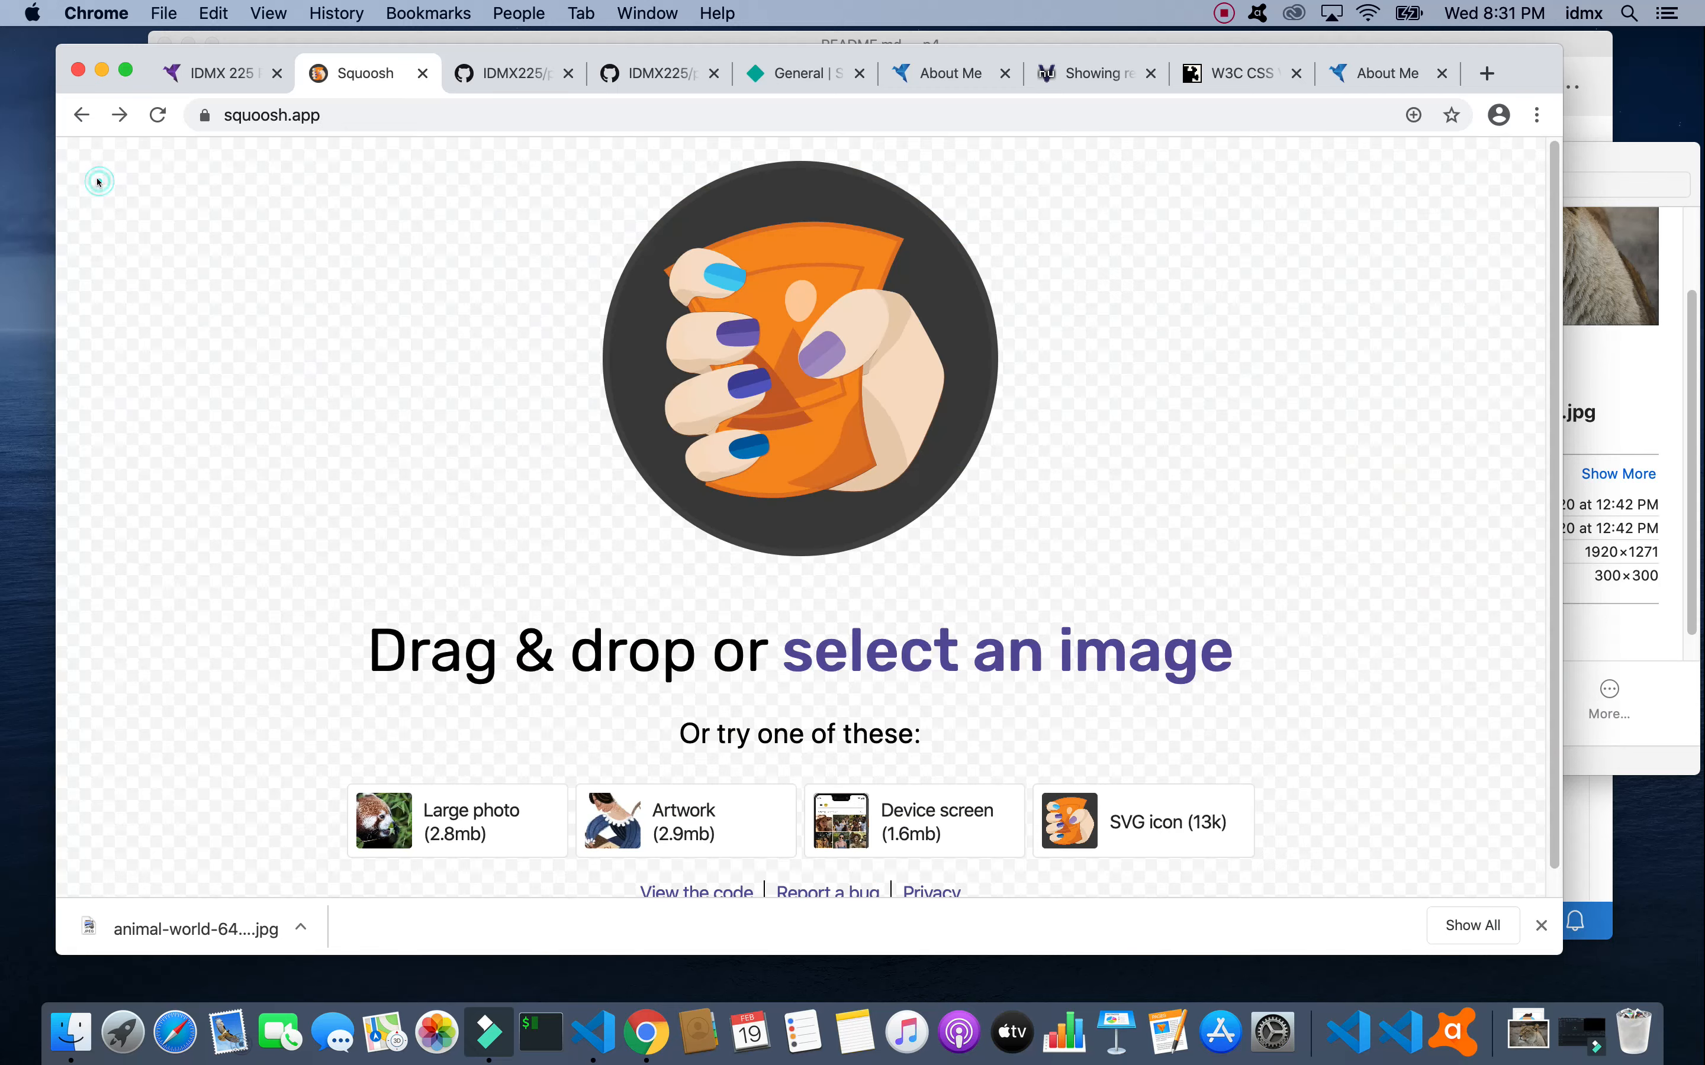
left_click(1600, 163)
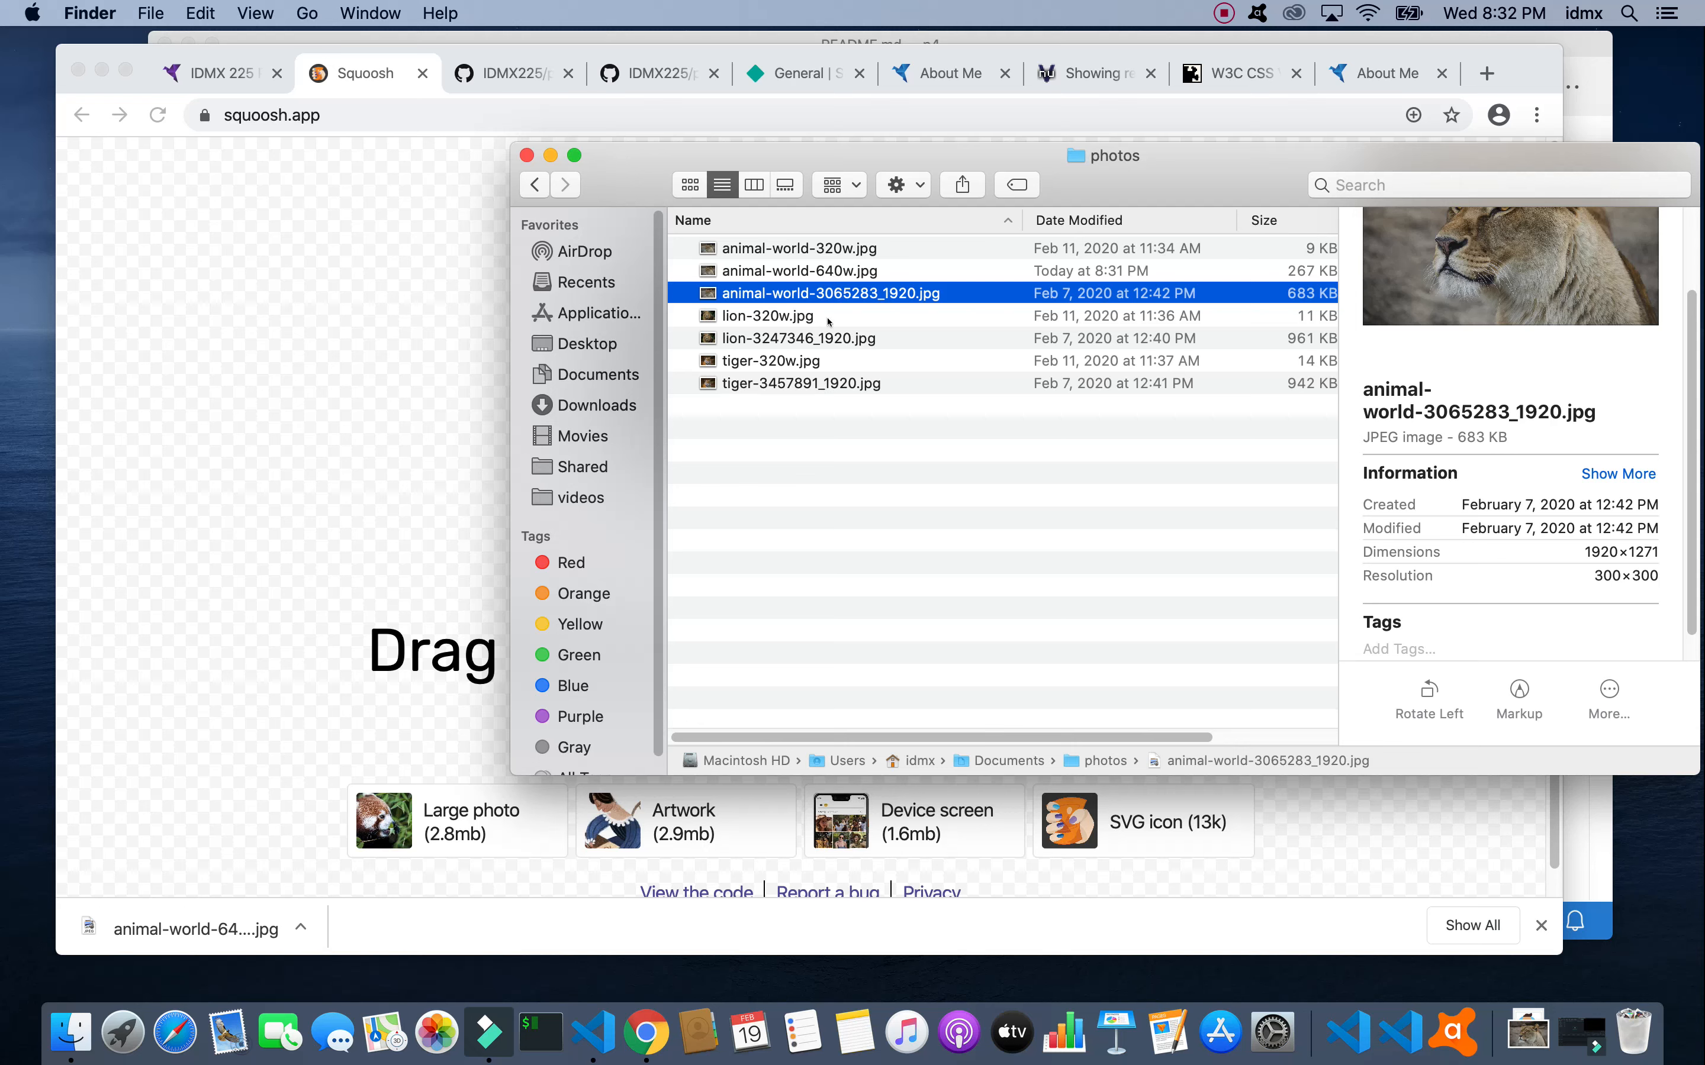
left_click(759, 339)
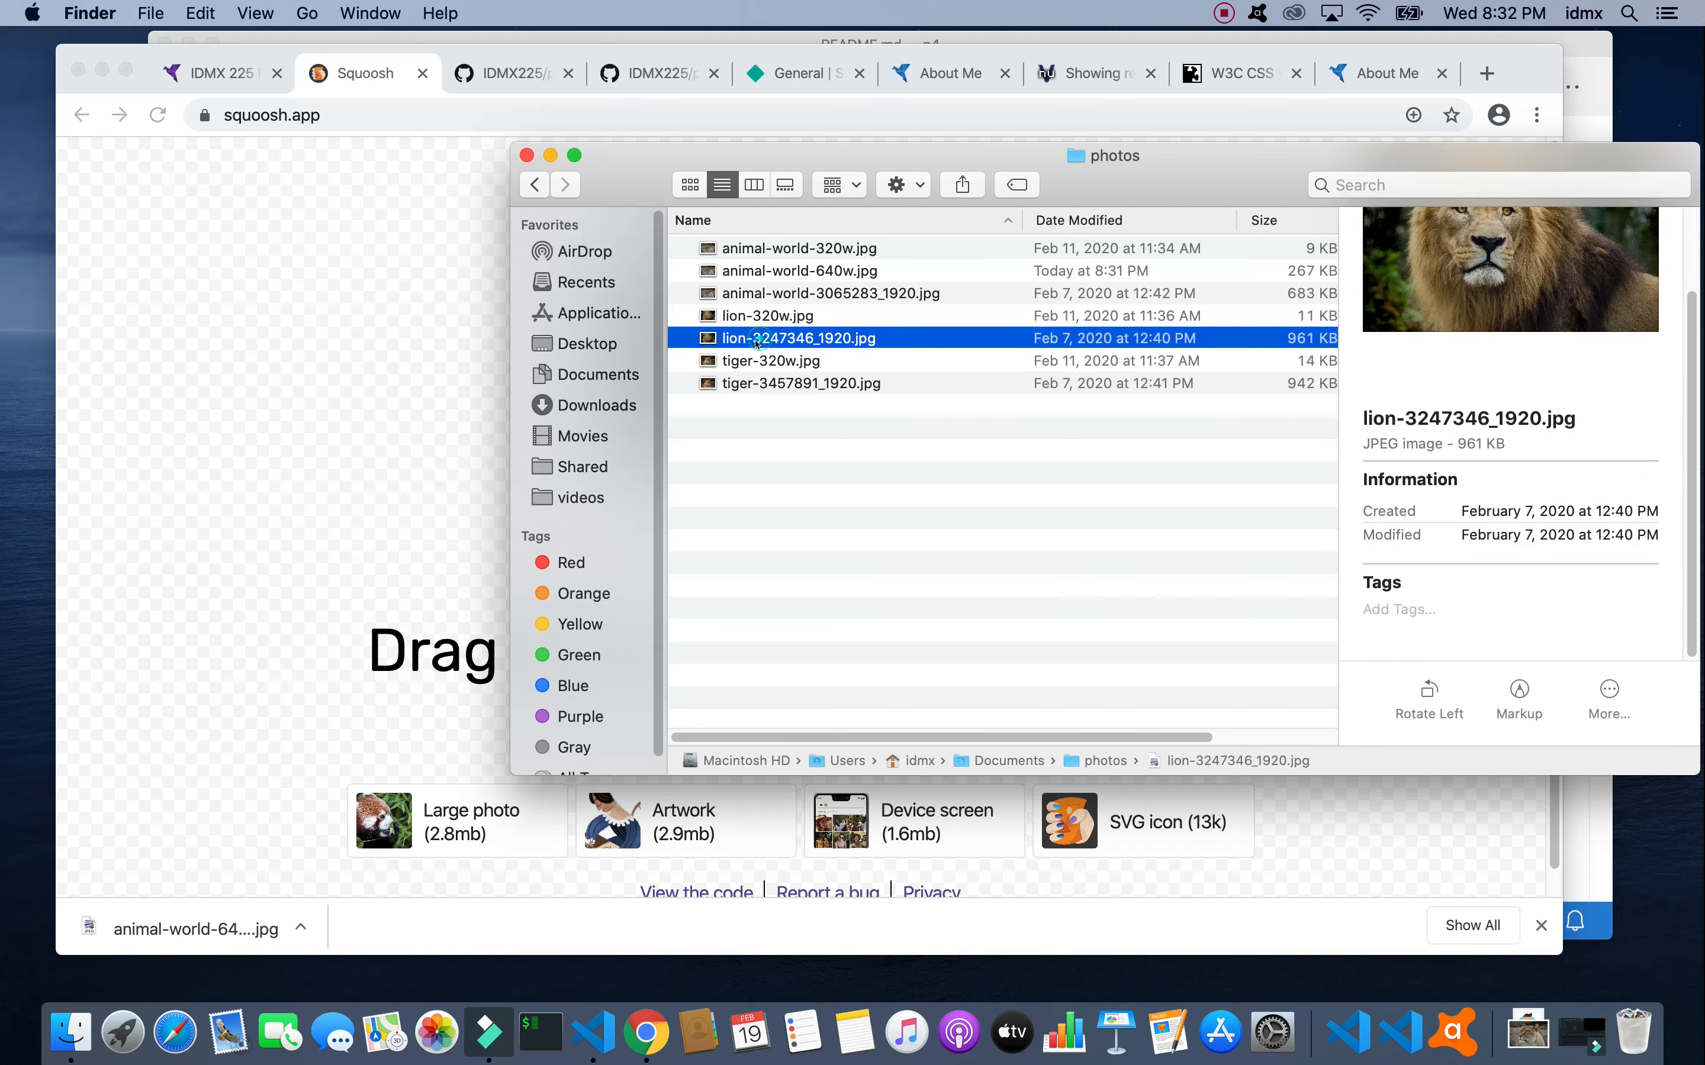
left_click_drag(856, 339, 648, 420)
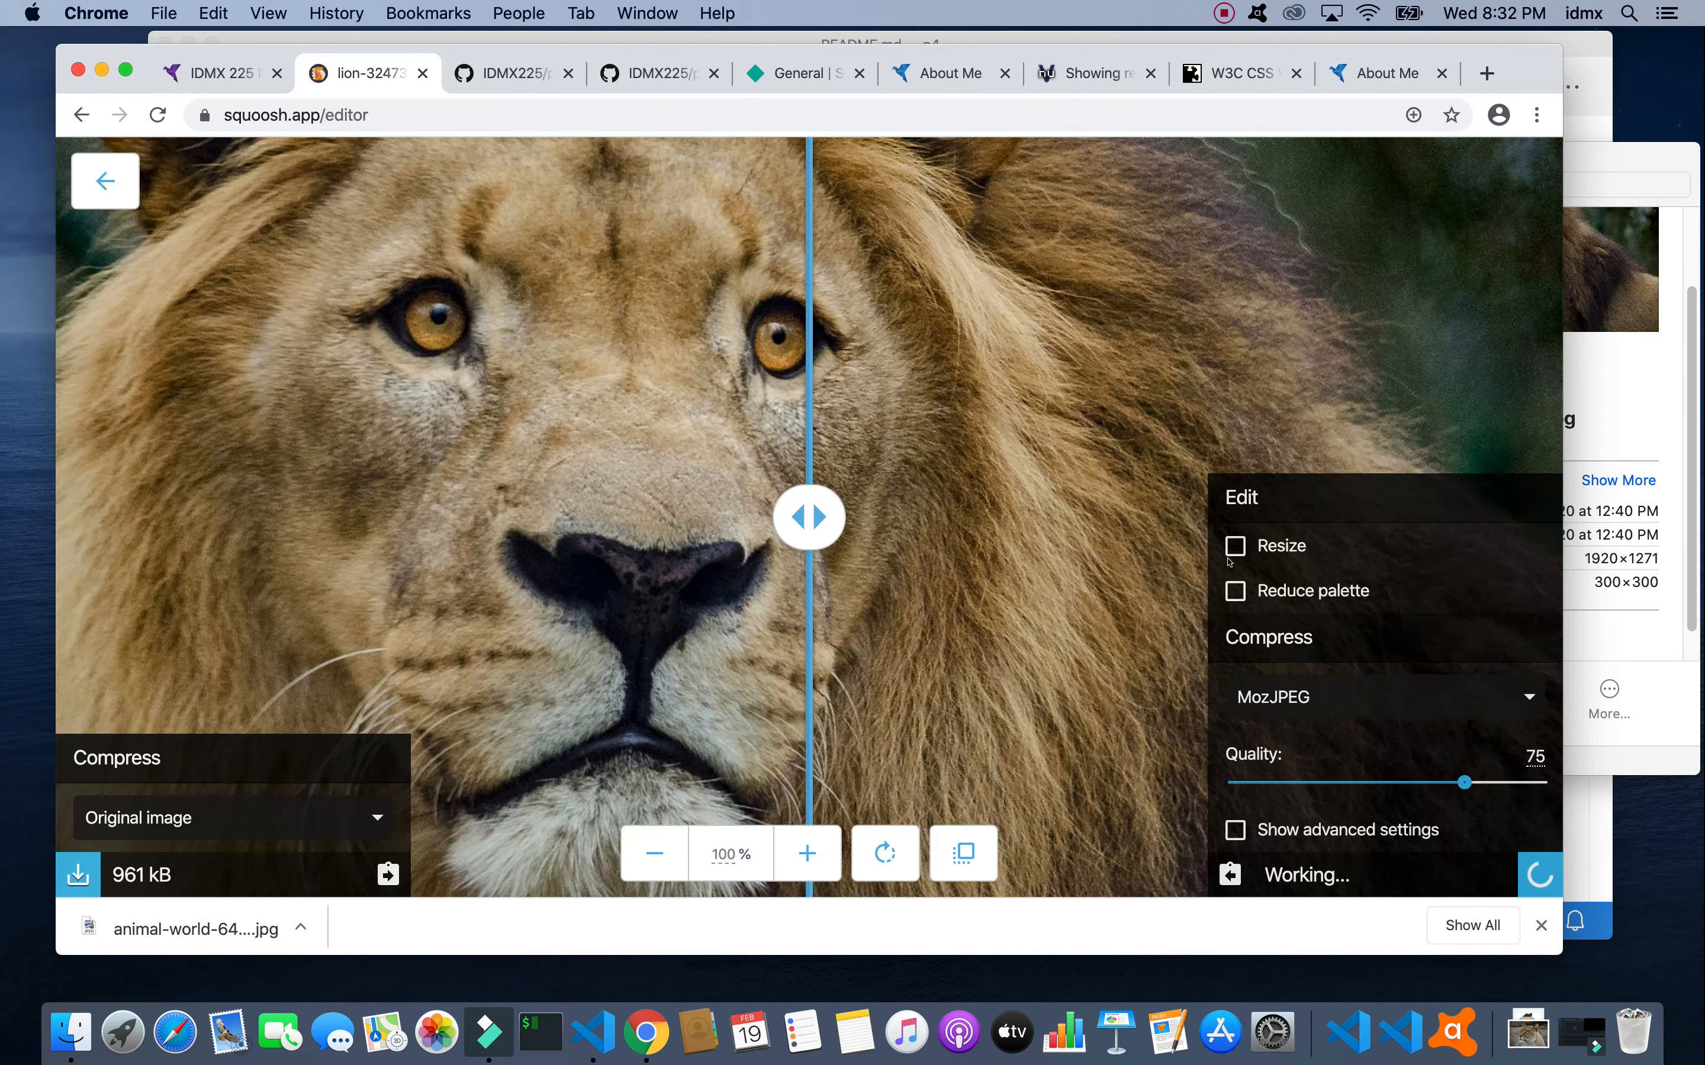
Step: Resize the lion image to a width of 640 and set the MozJPEG quality to 100
left_click(1281, 547)
left_click(1251, 411)
type("64")
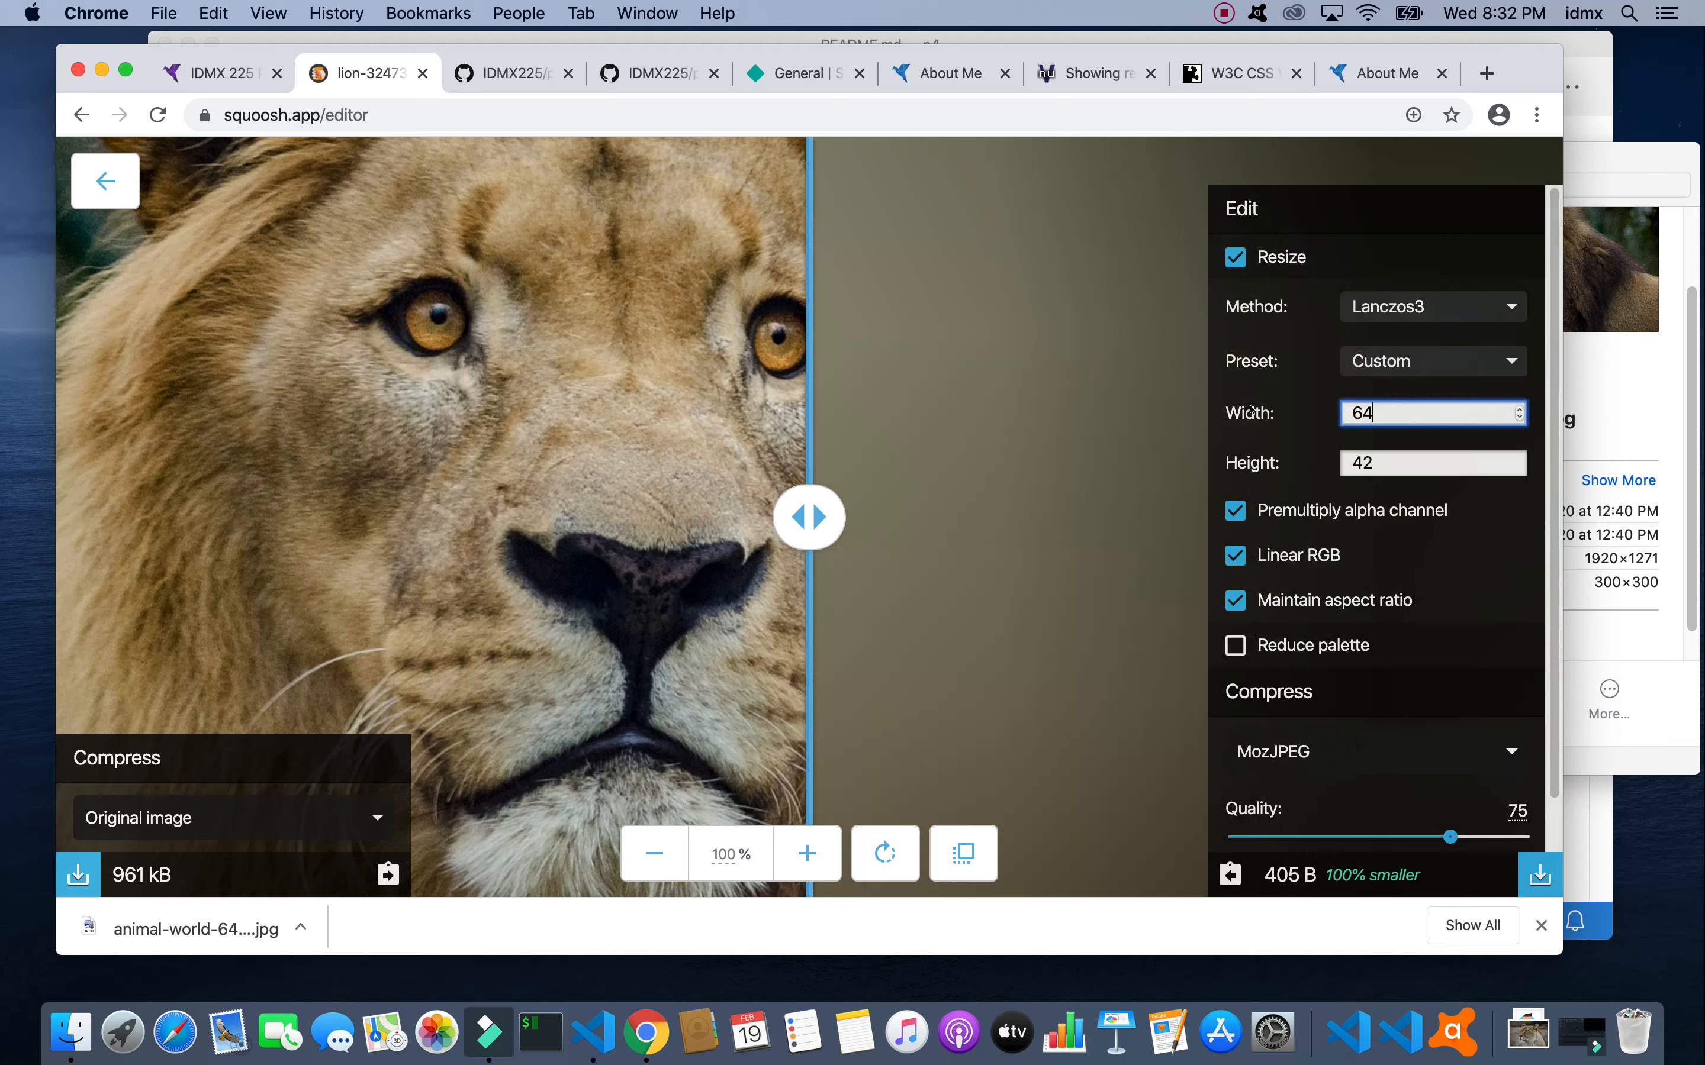
type("0")
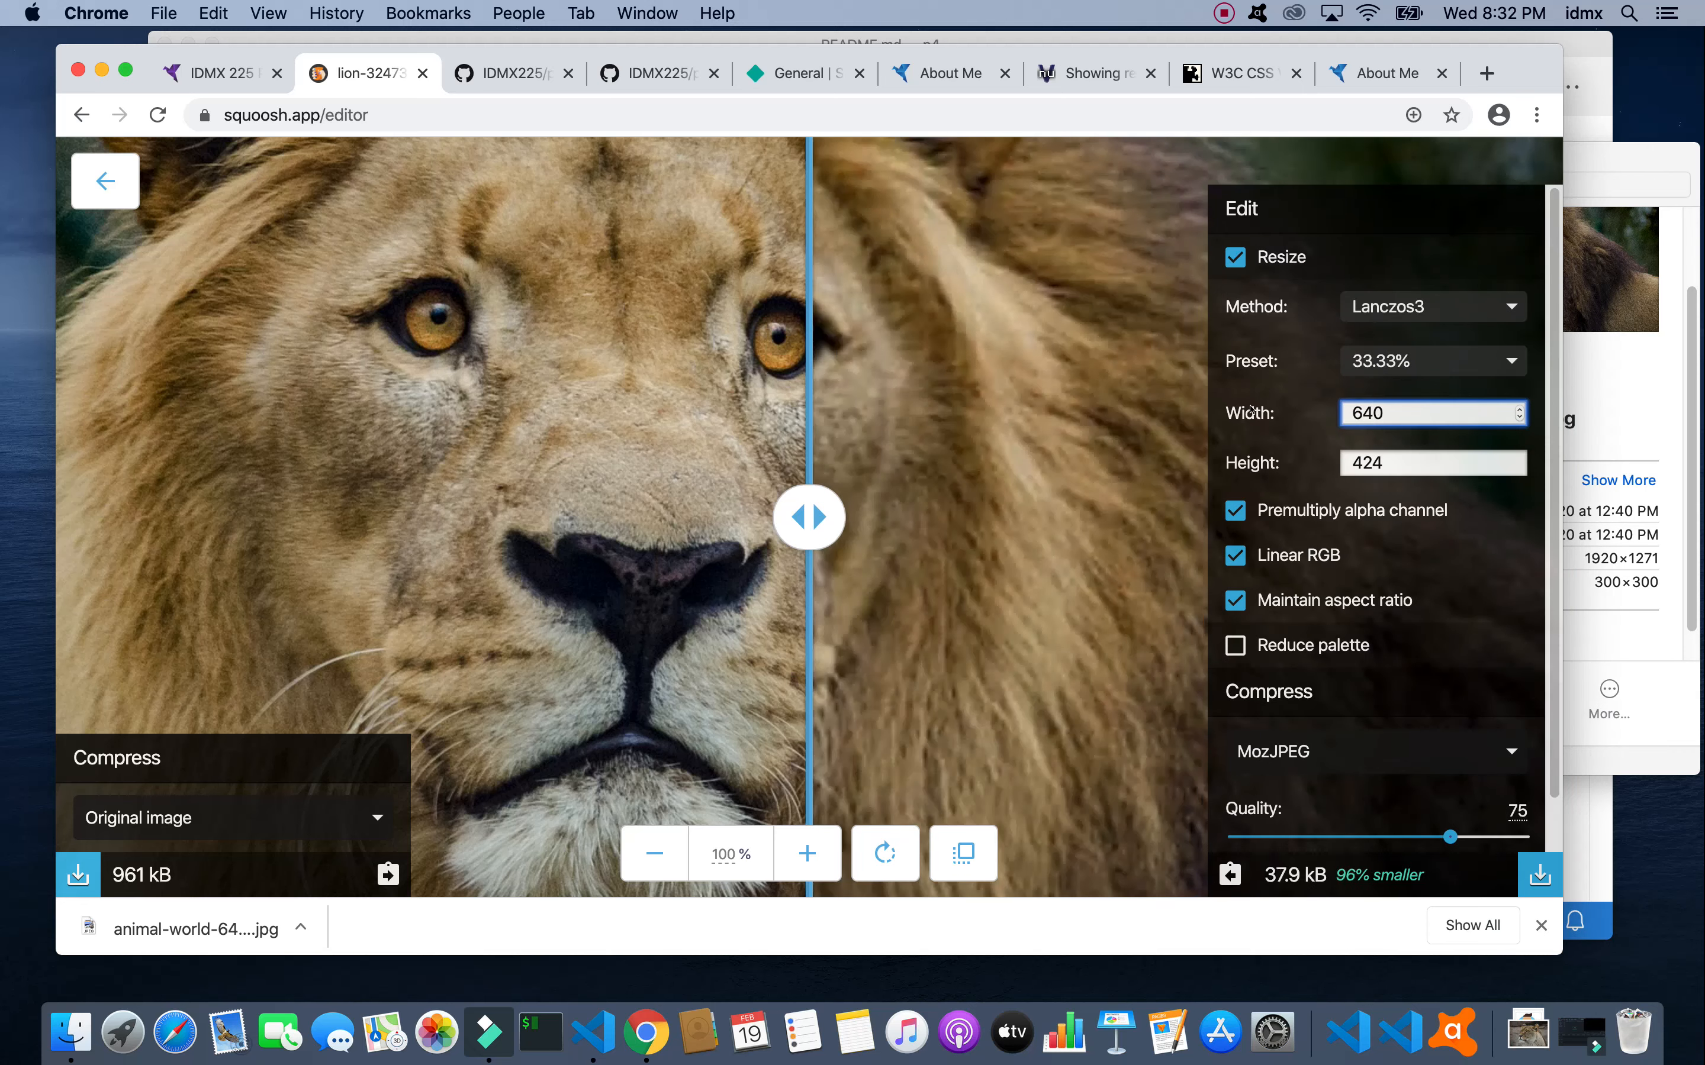
left_click_drag(1453, 840, 1523, 840)
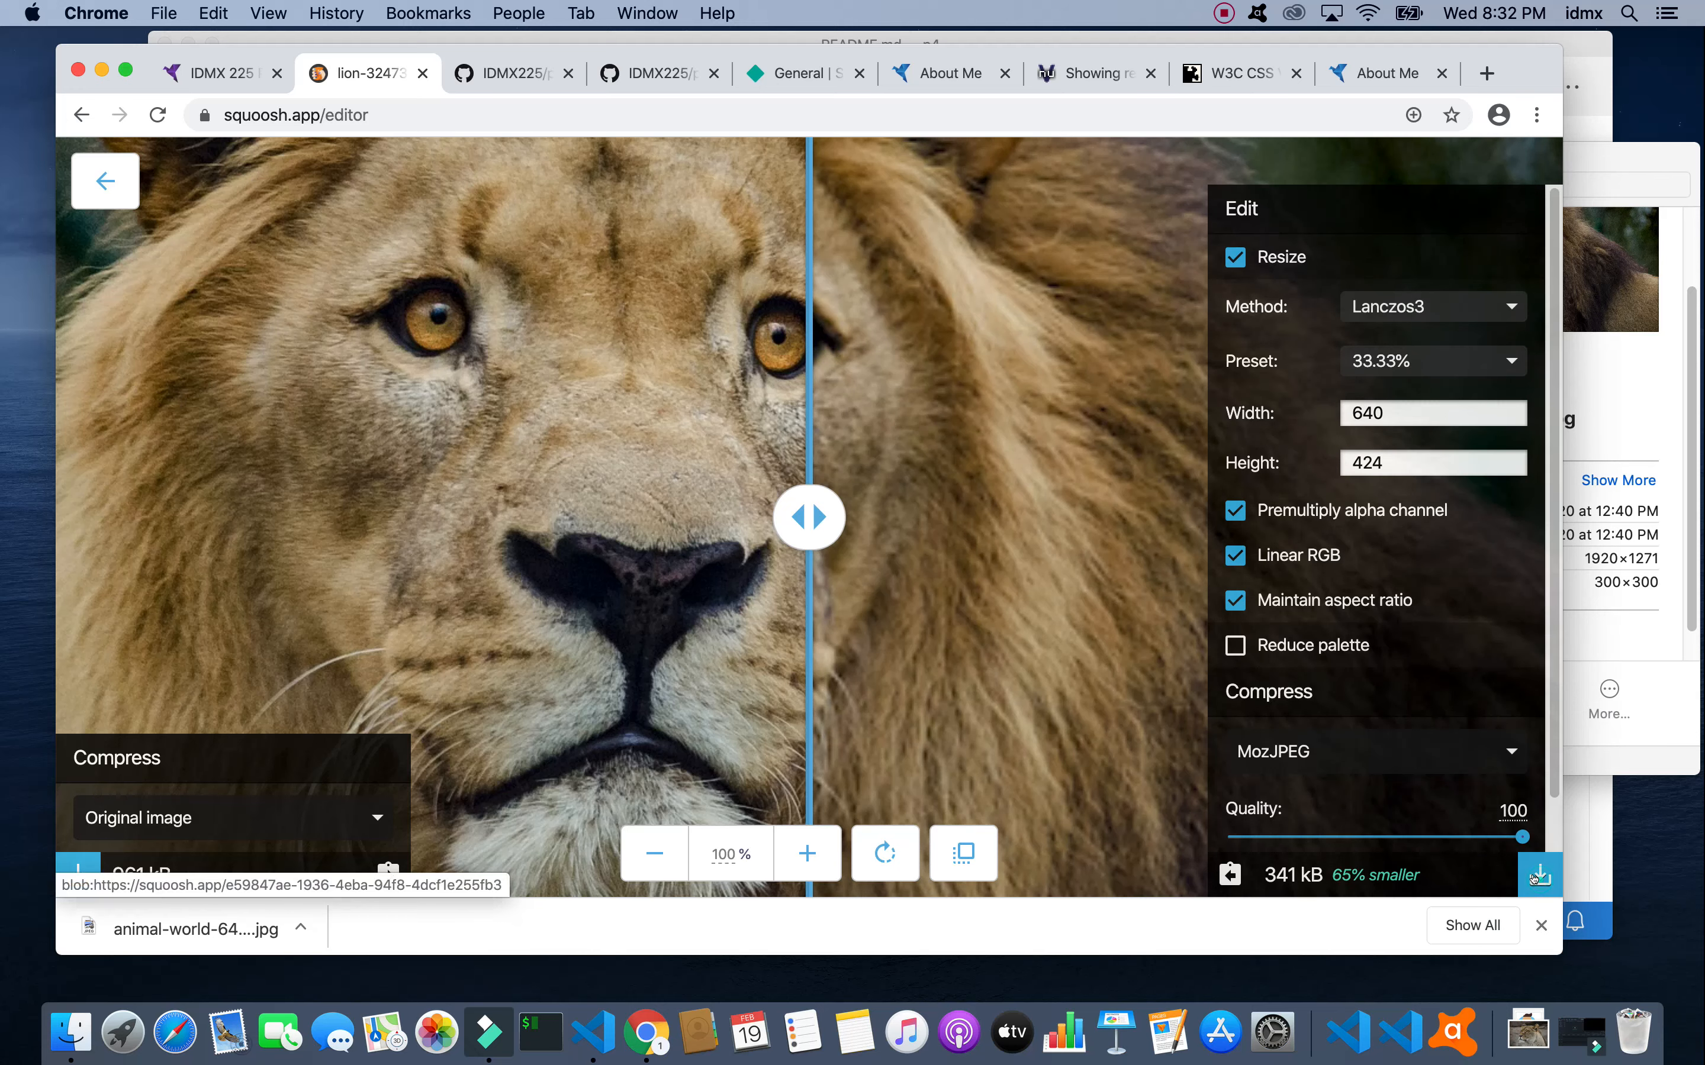
Step: Download the resized lion image as lion-640w into the photos folder
left_click(1535, 876)
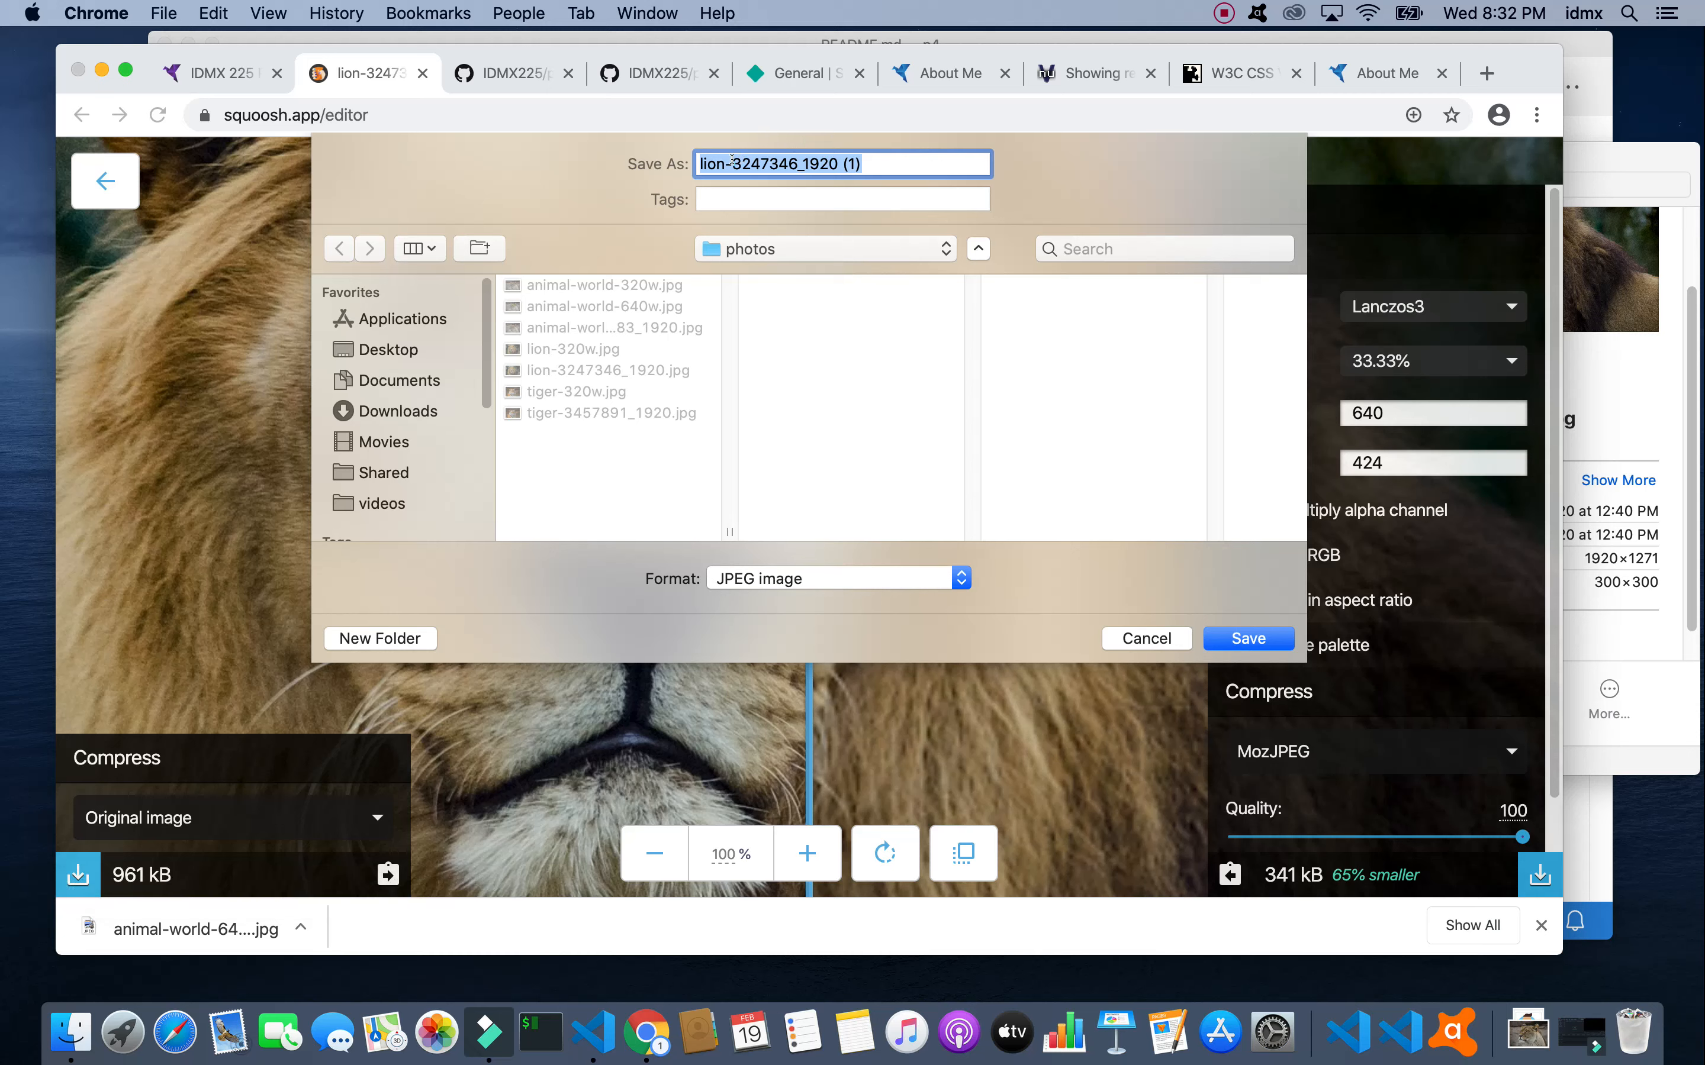
left_click(733, 163)
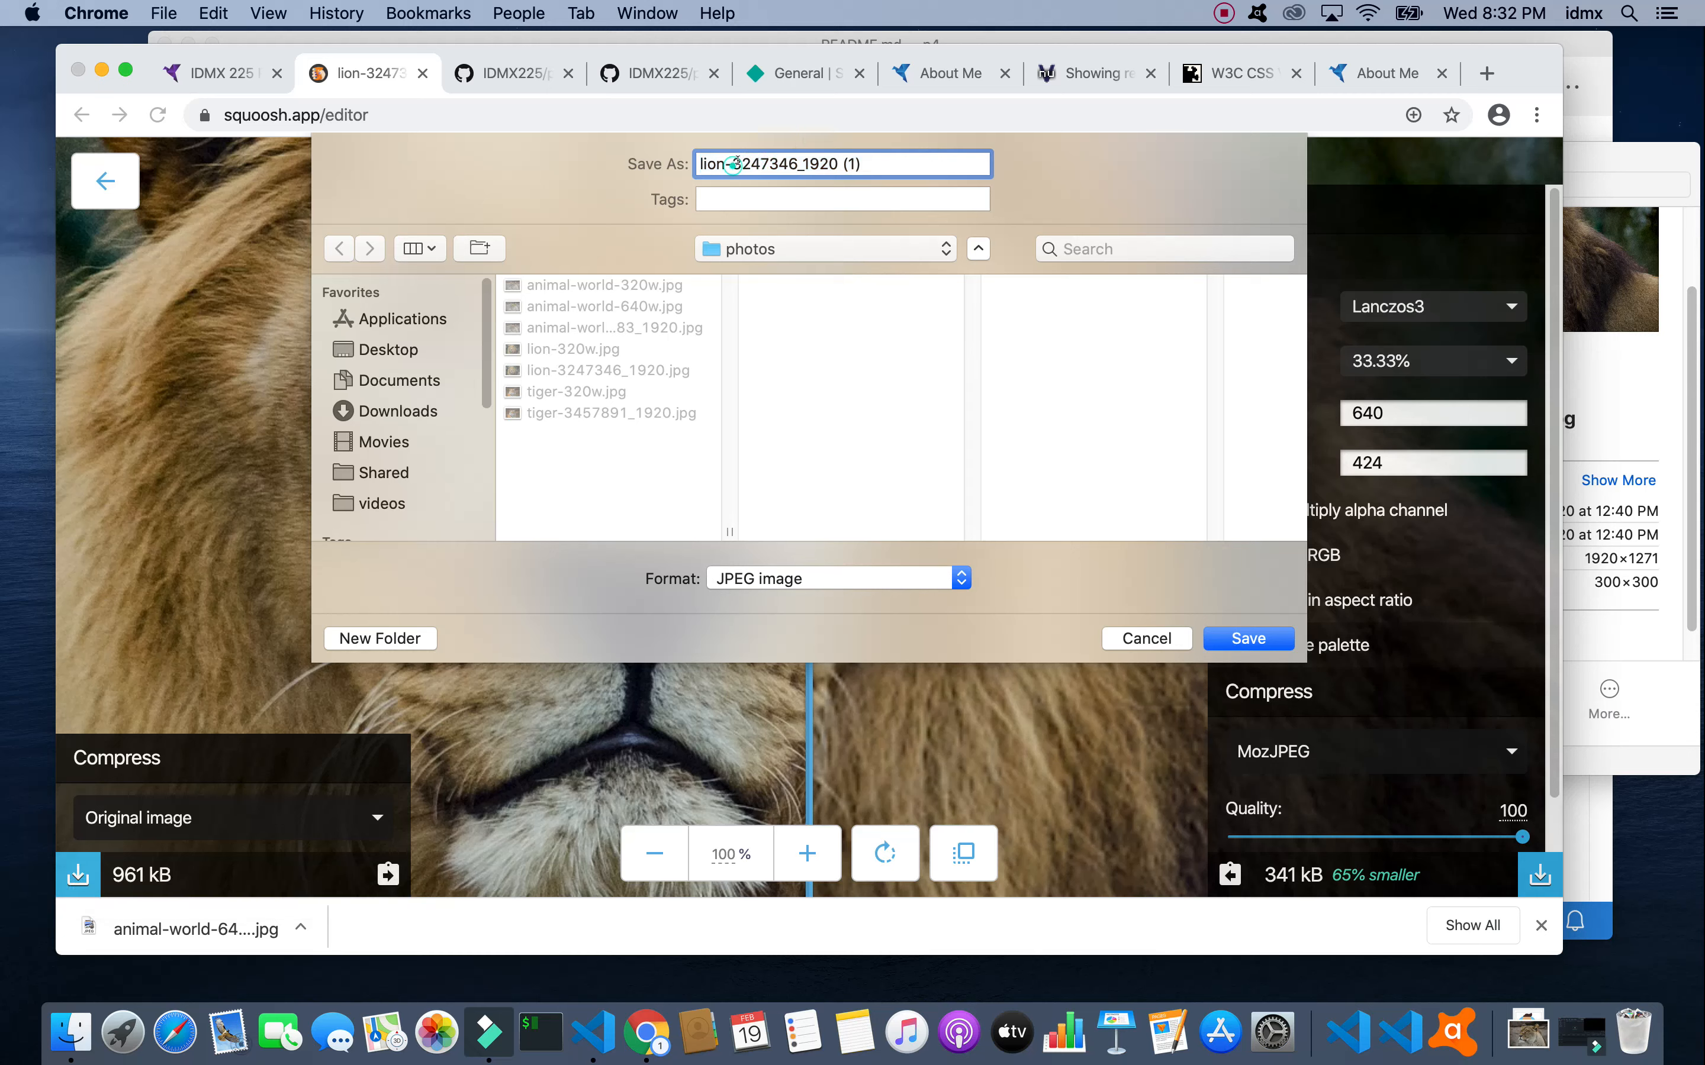
left_click_drag(733, 163, 919, 161)
type("640w")
left_click(1227, 645)
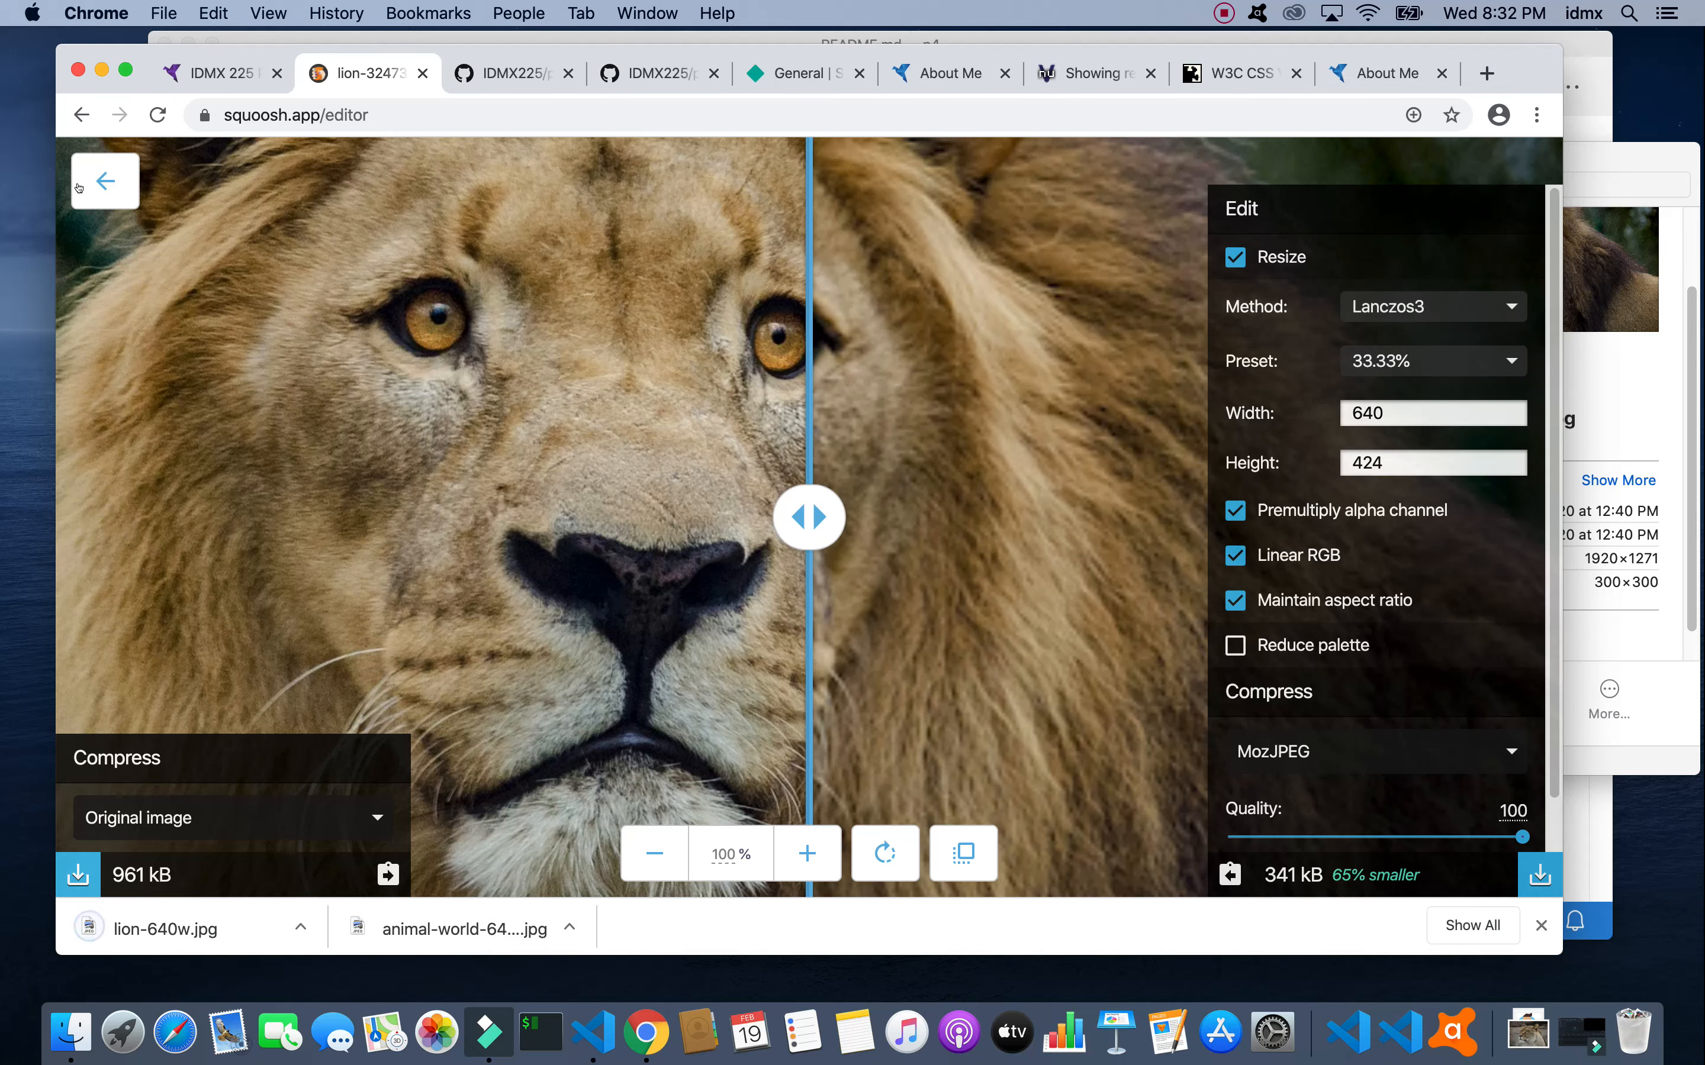
Step: Leave the finished lion image and load tiger-3457891_1920.jpg from the photos folder into Squoosh
left_click(99, 184)
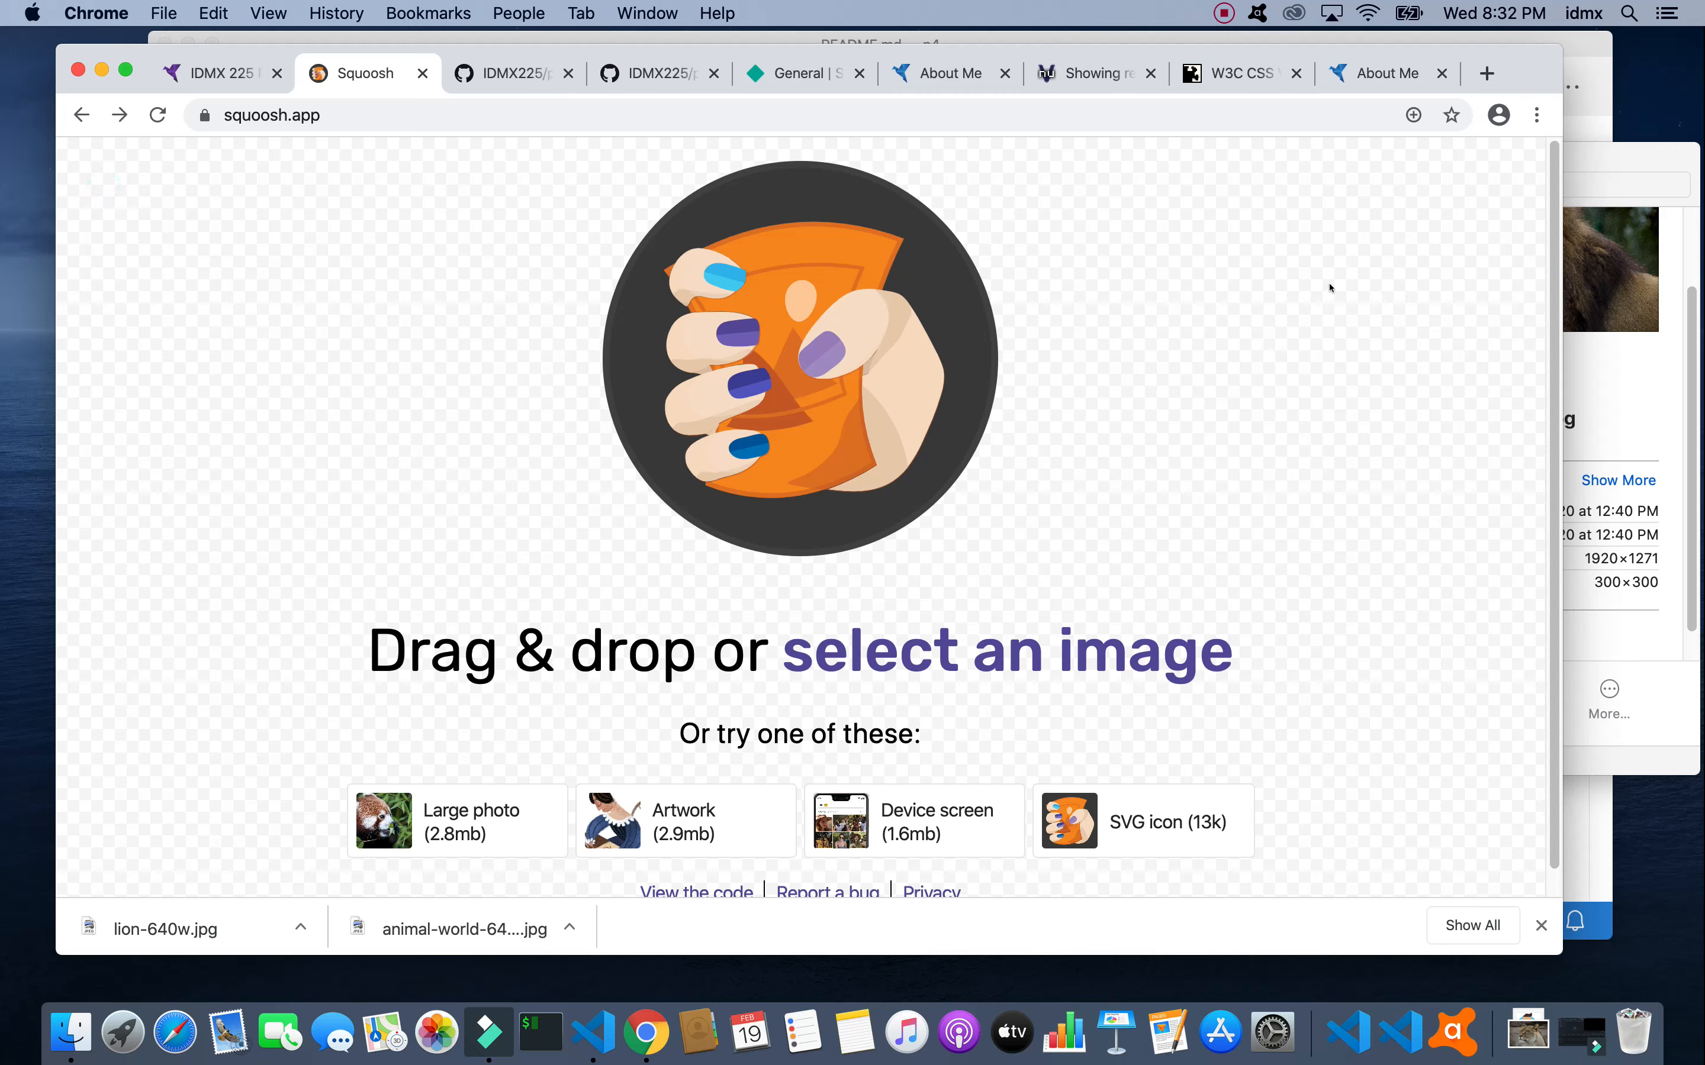
left_click(1576, 166)
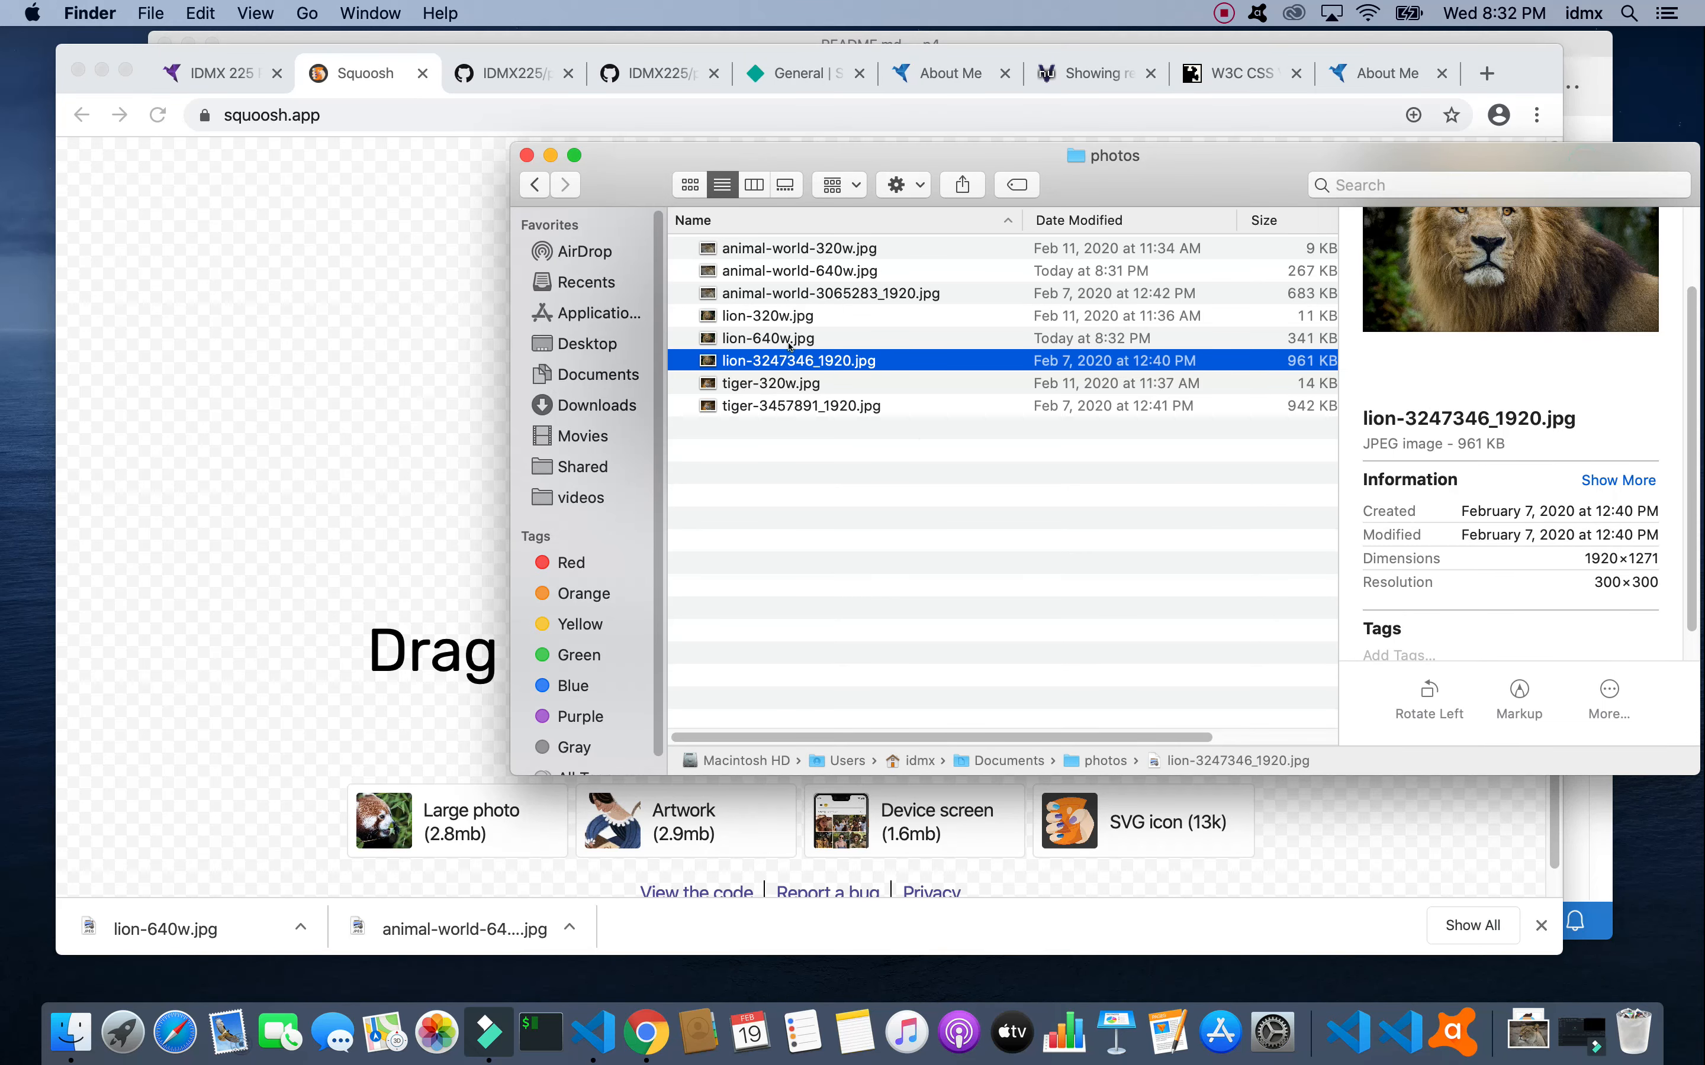
left_click(790, 386)
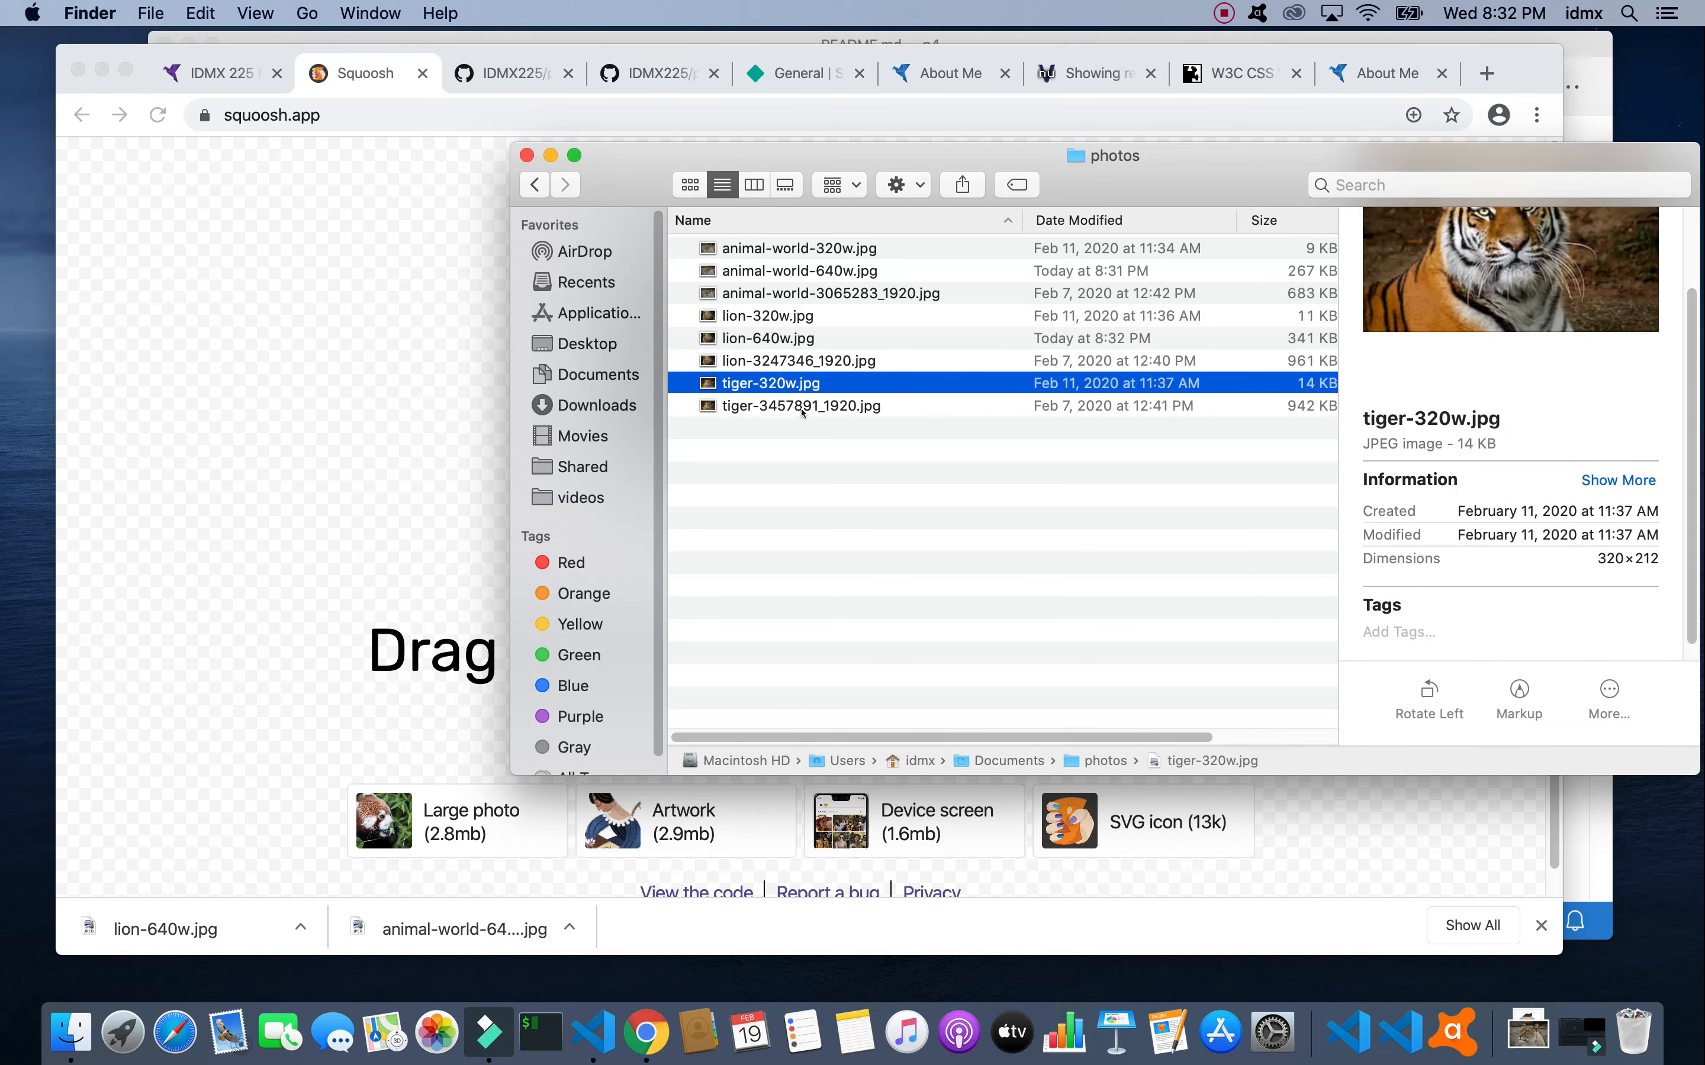
left_click(802, 408)
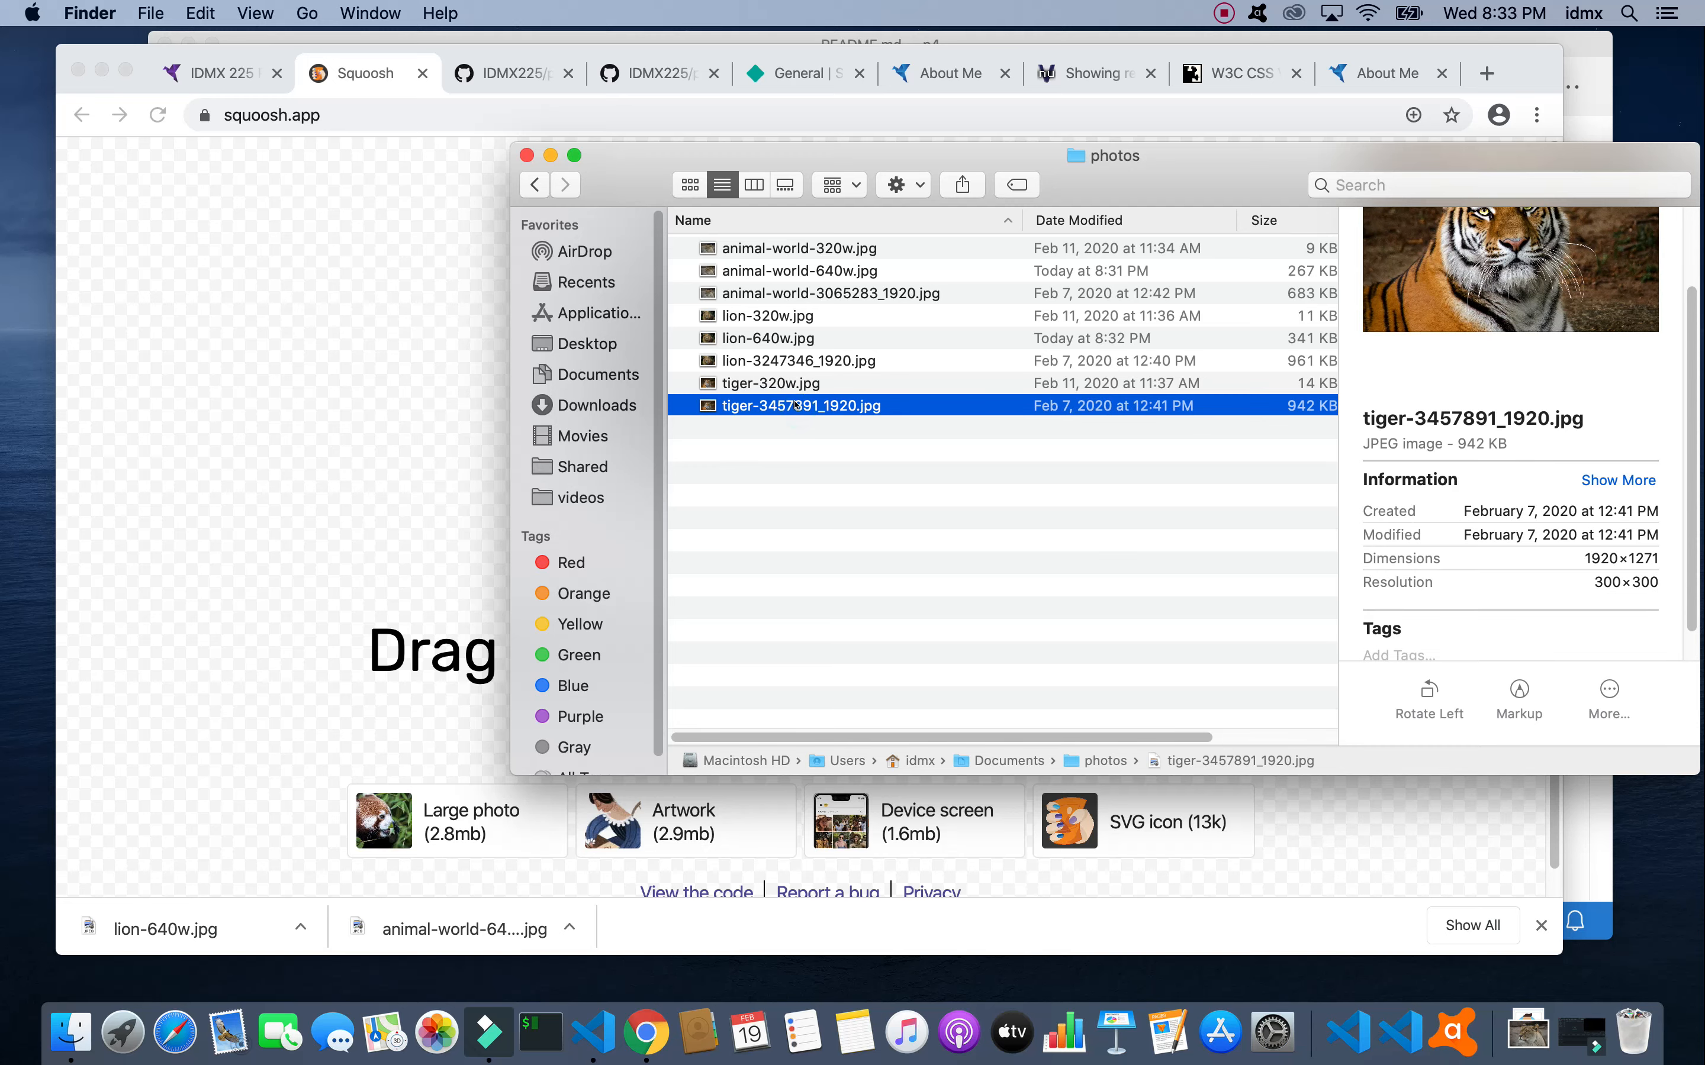
left_click_drag(796, 405, 394, 385)
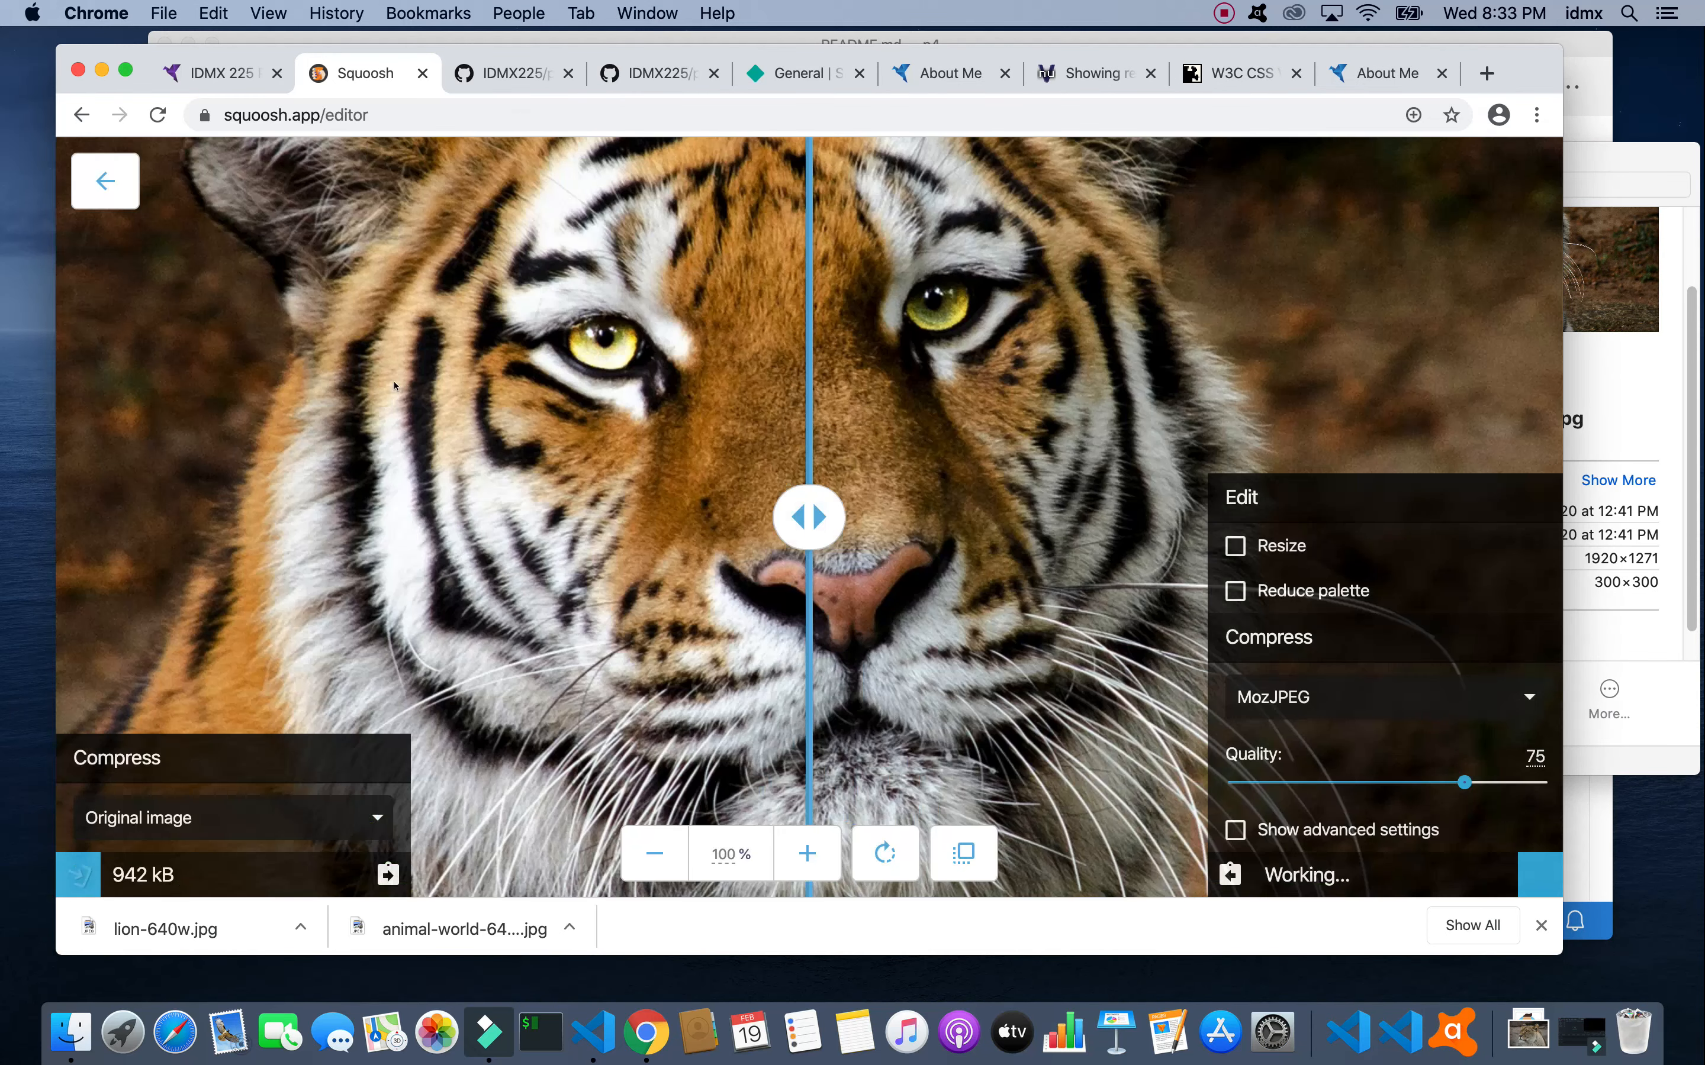
Step: Resize the tiger image to a width of 640 and set the MozJPEG quality to 100
left_click(1236, 545)
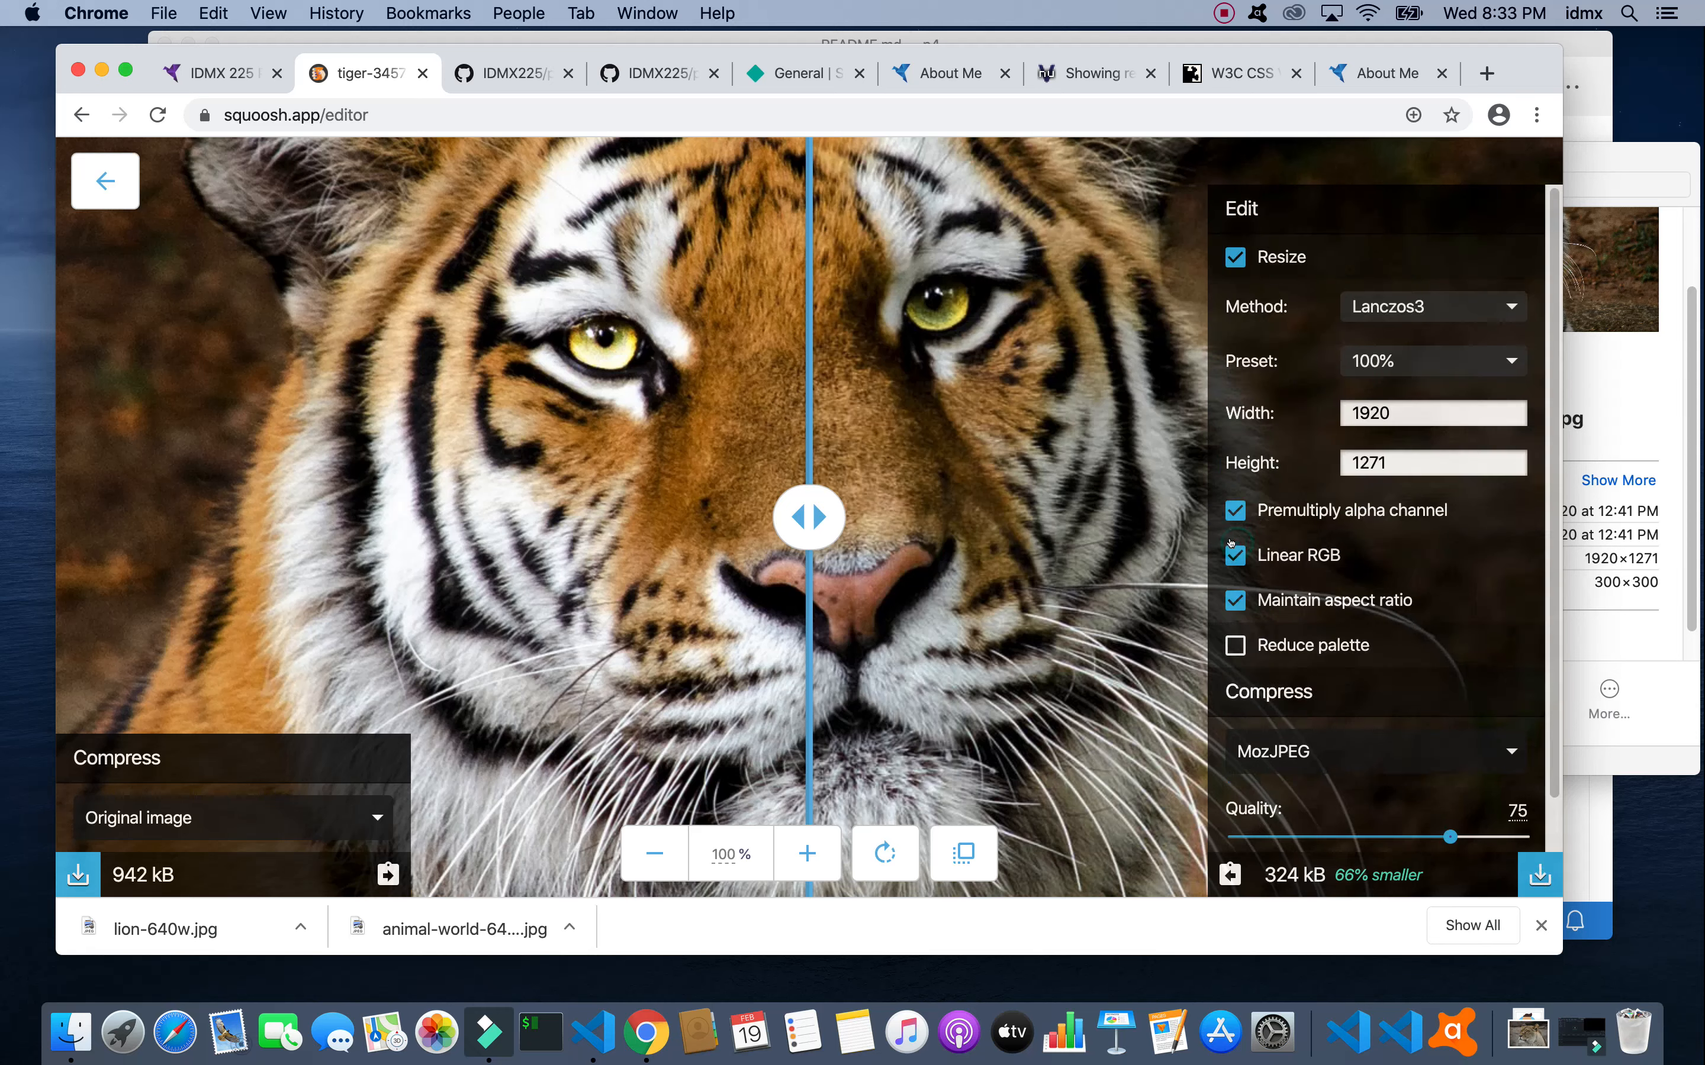
double_click(1405, 410)
type("640")
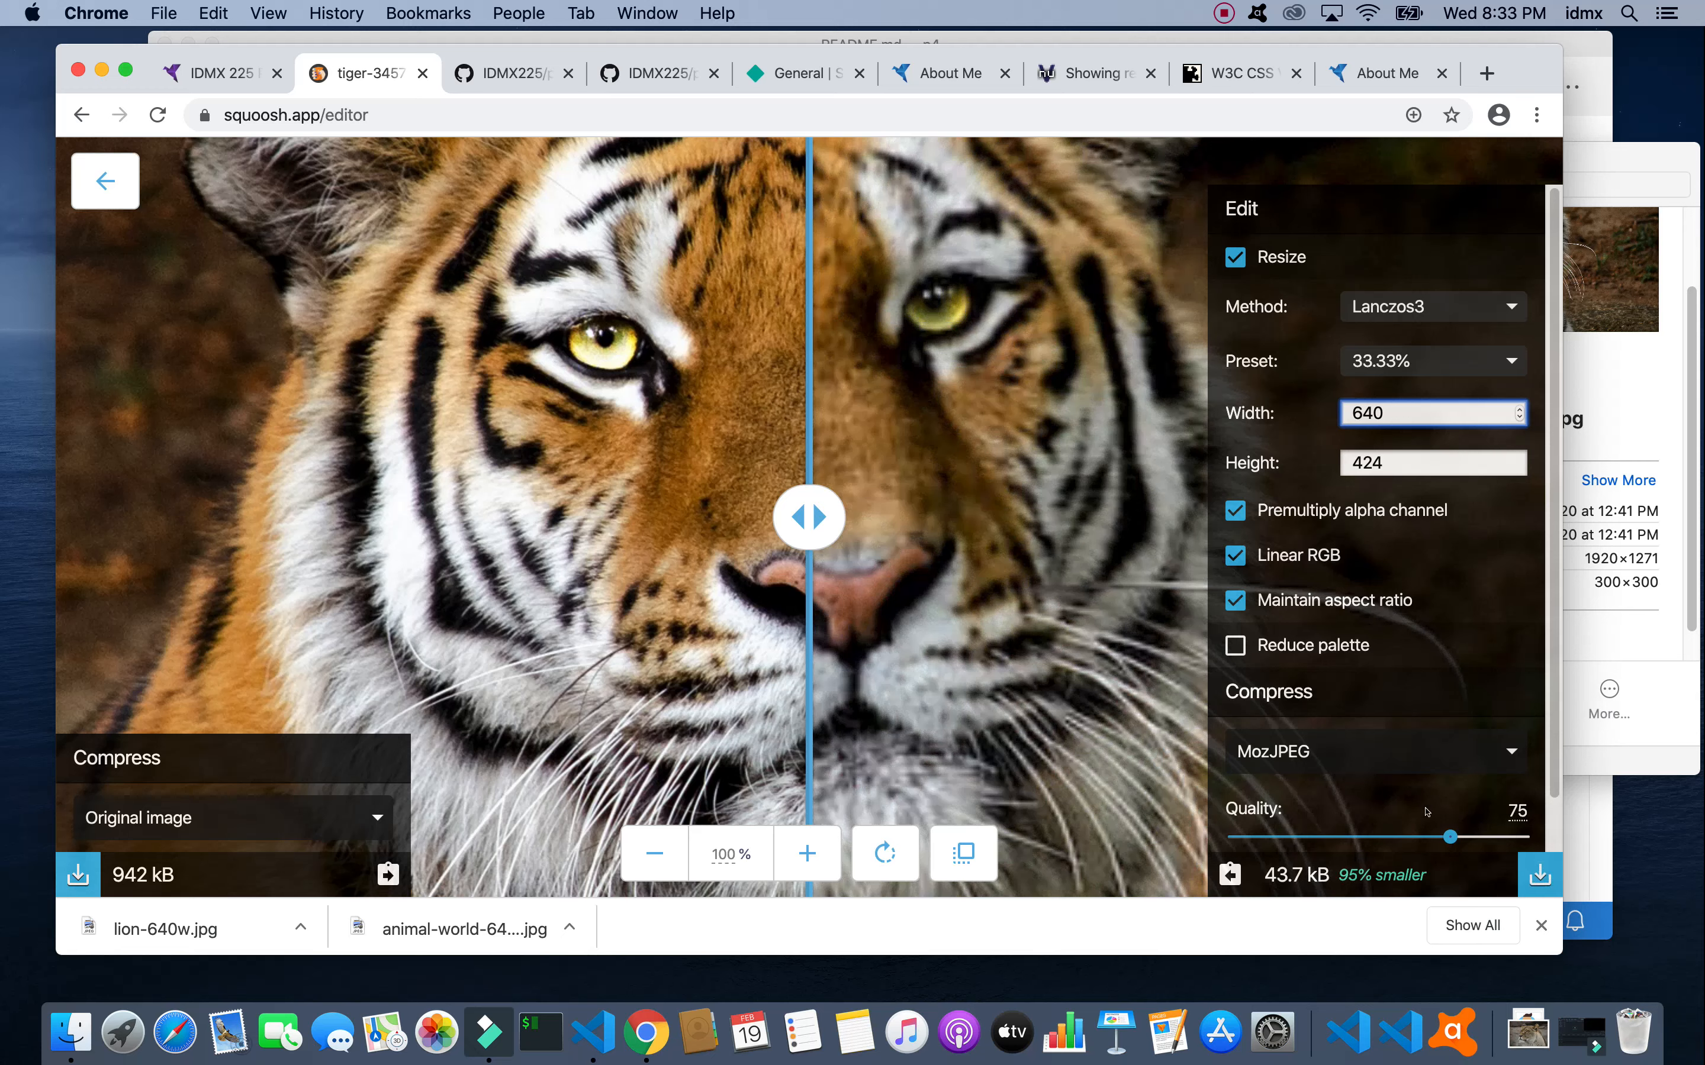
left_click_drag(1448, 837, 1522, 836)
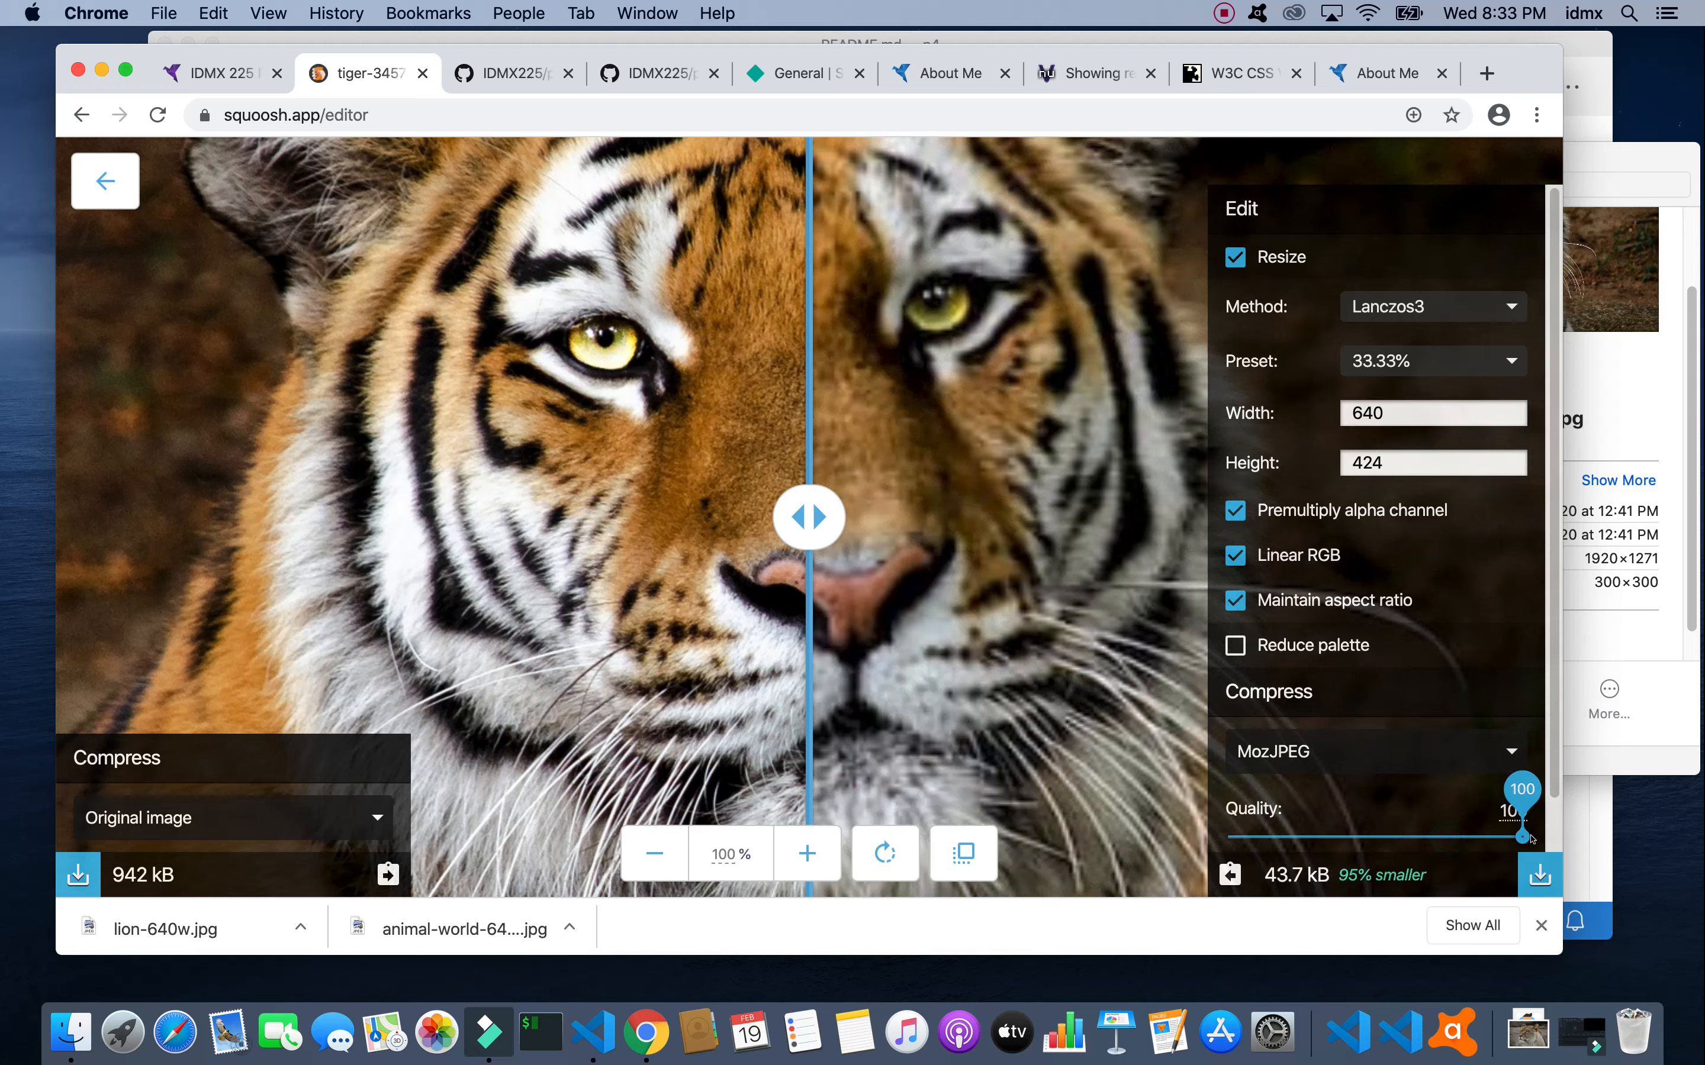
Step: Download the resized tiger image as tiger--640w into the photos folder
left_click(1529, 876)
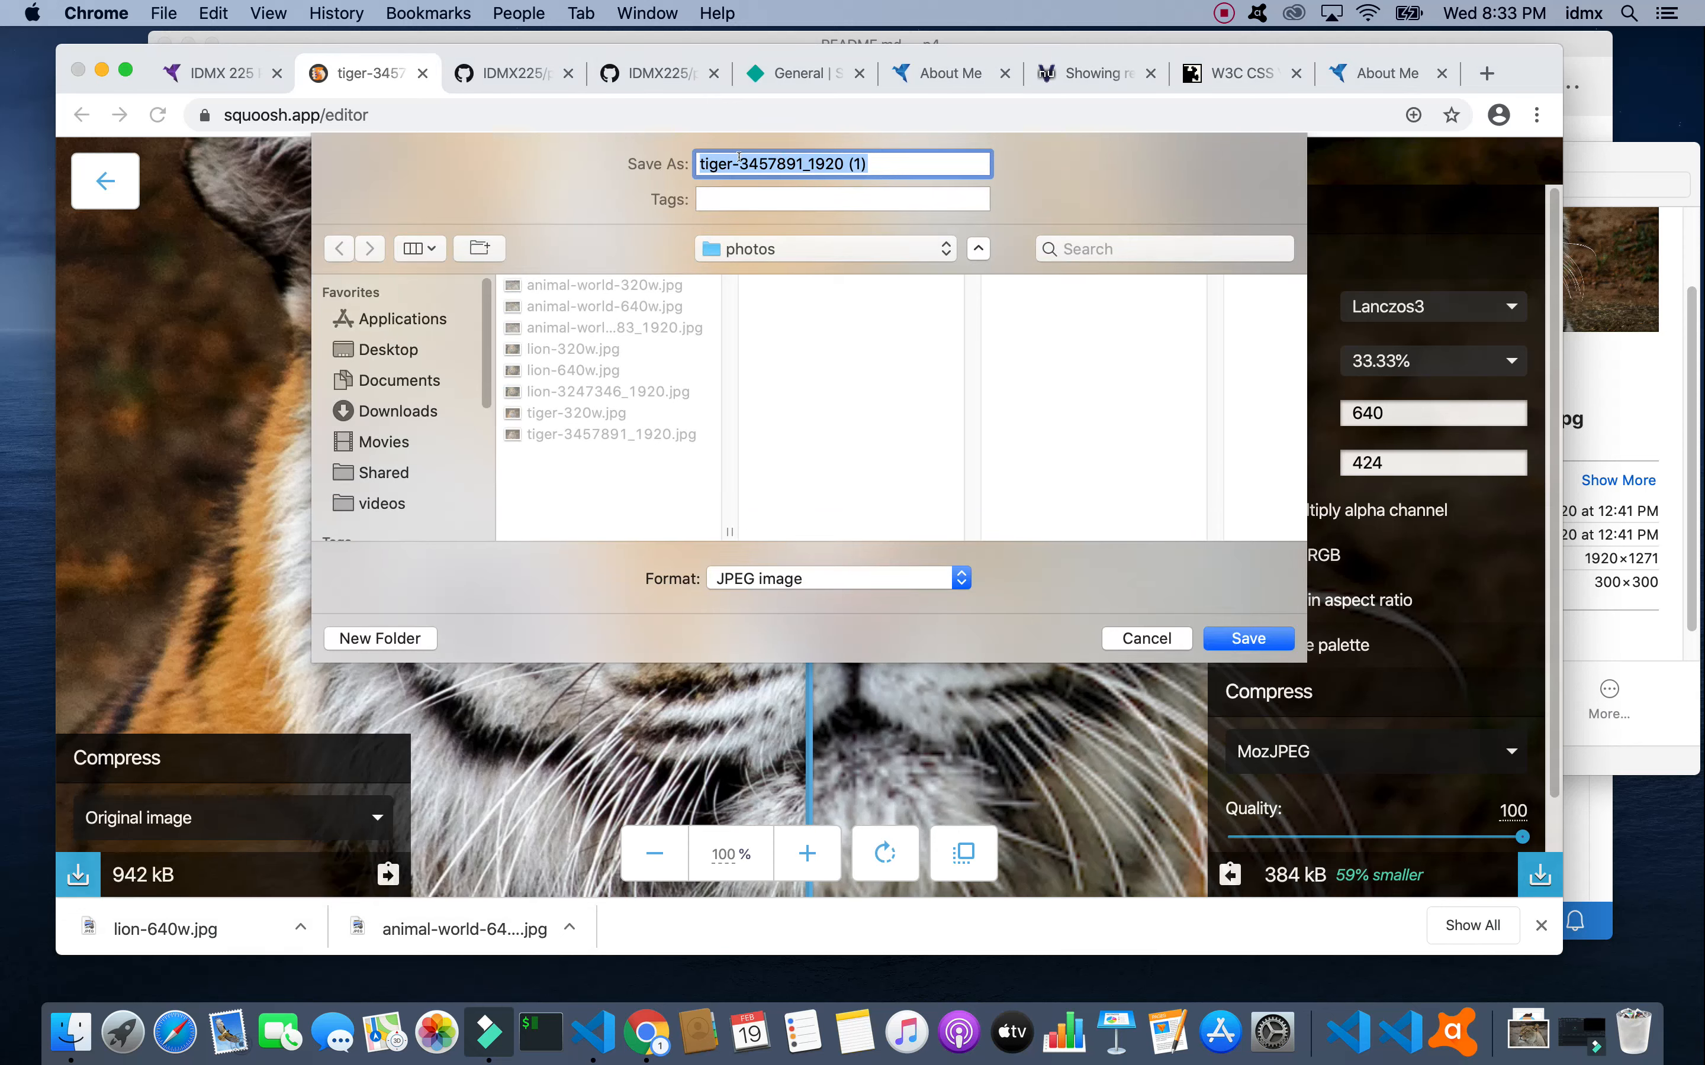
left_click_drag(738, 160, 914, 176)
type("-640w")
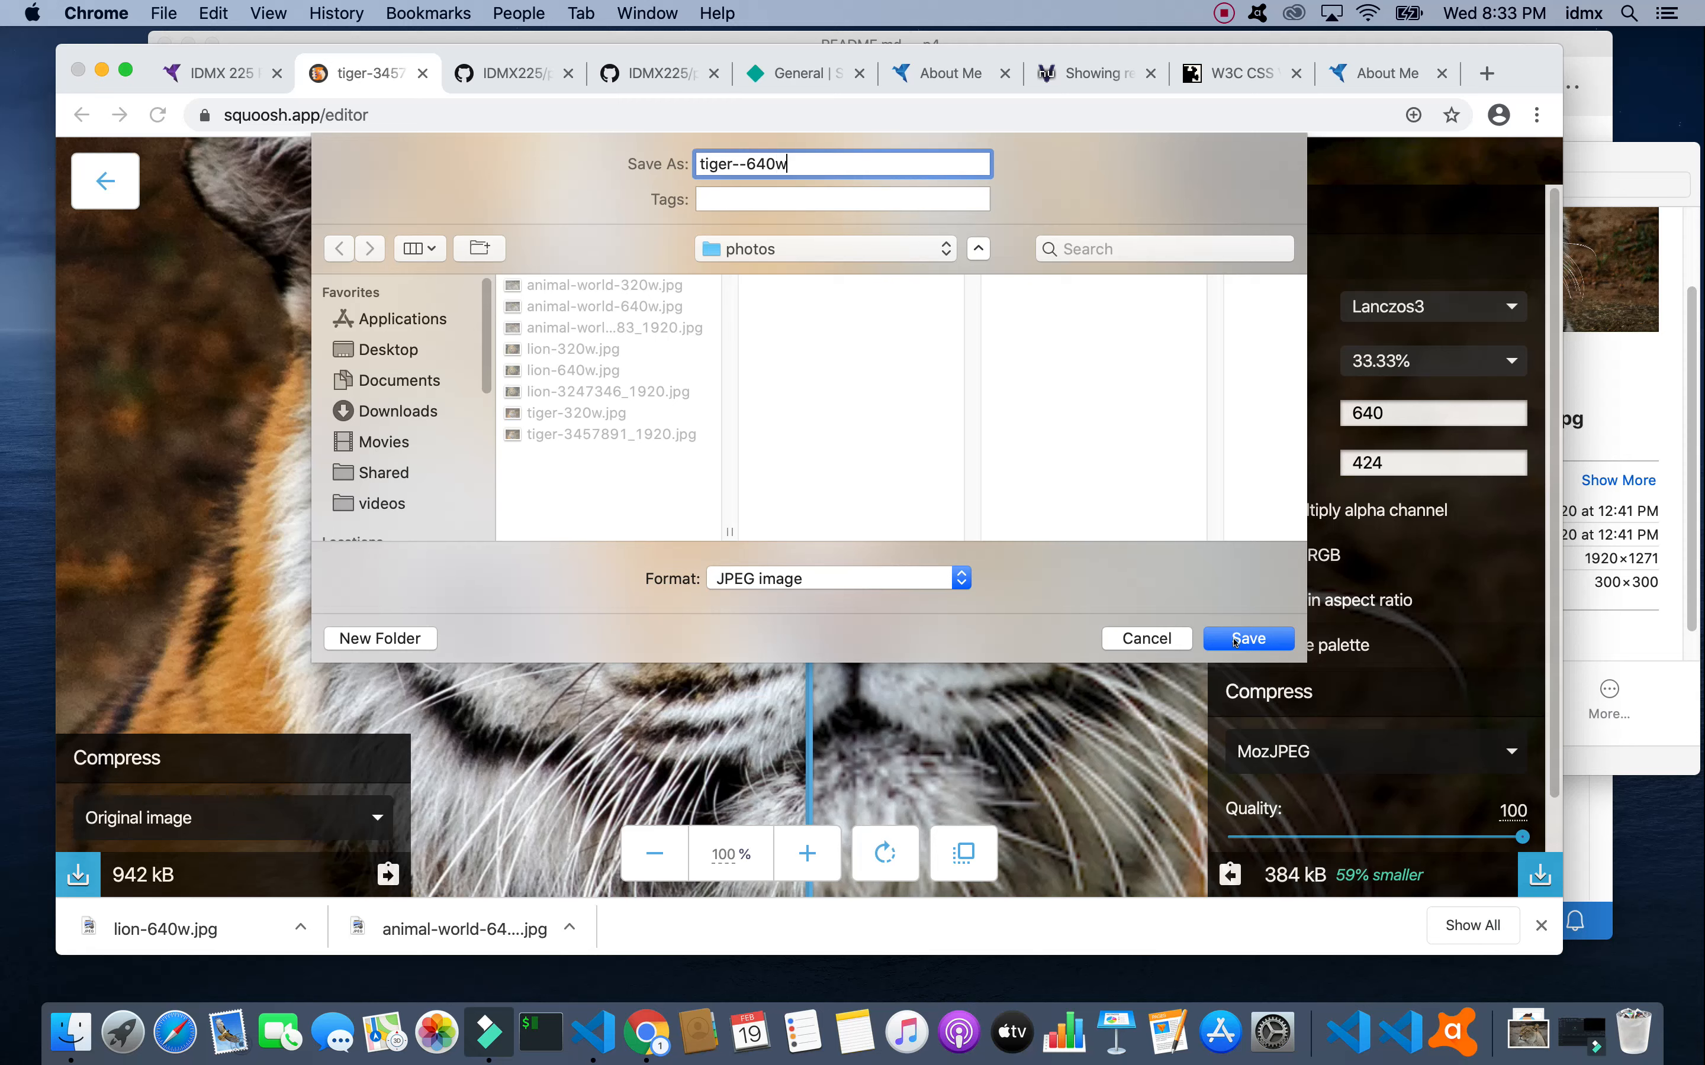
left_click(1234, 639)
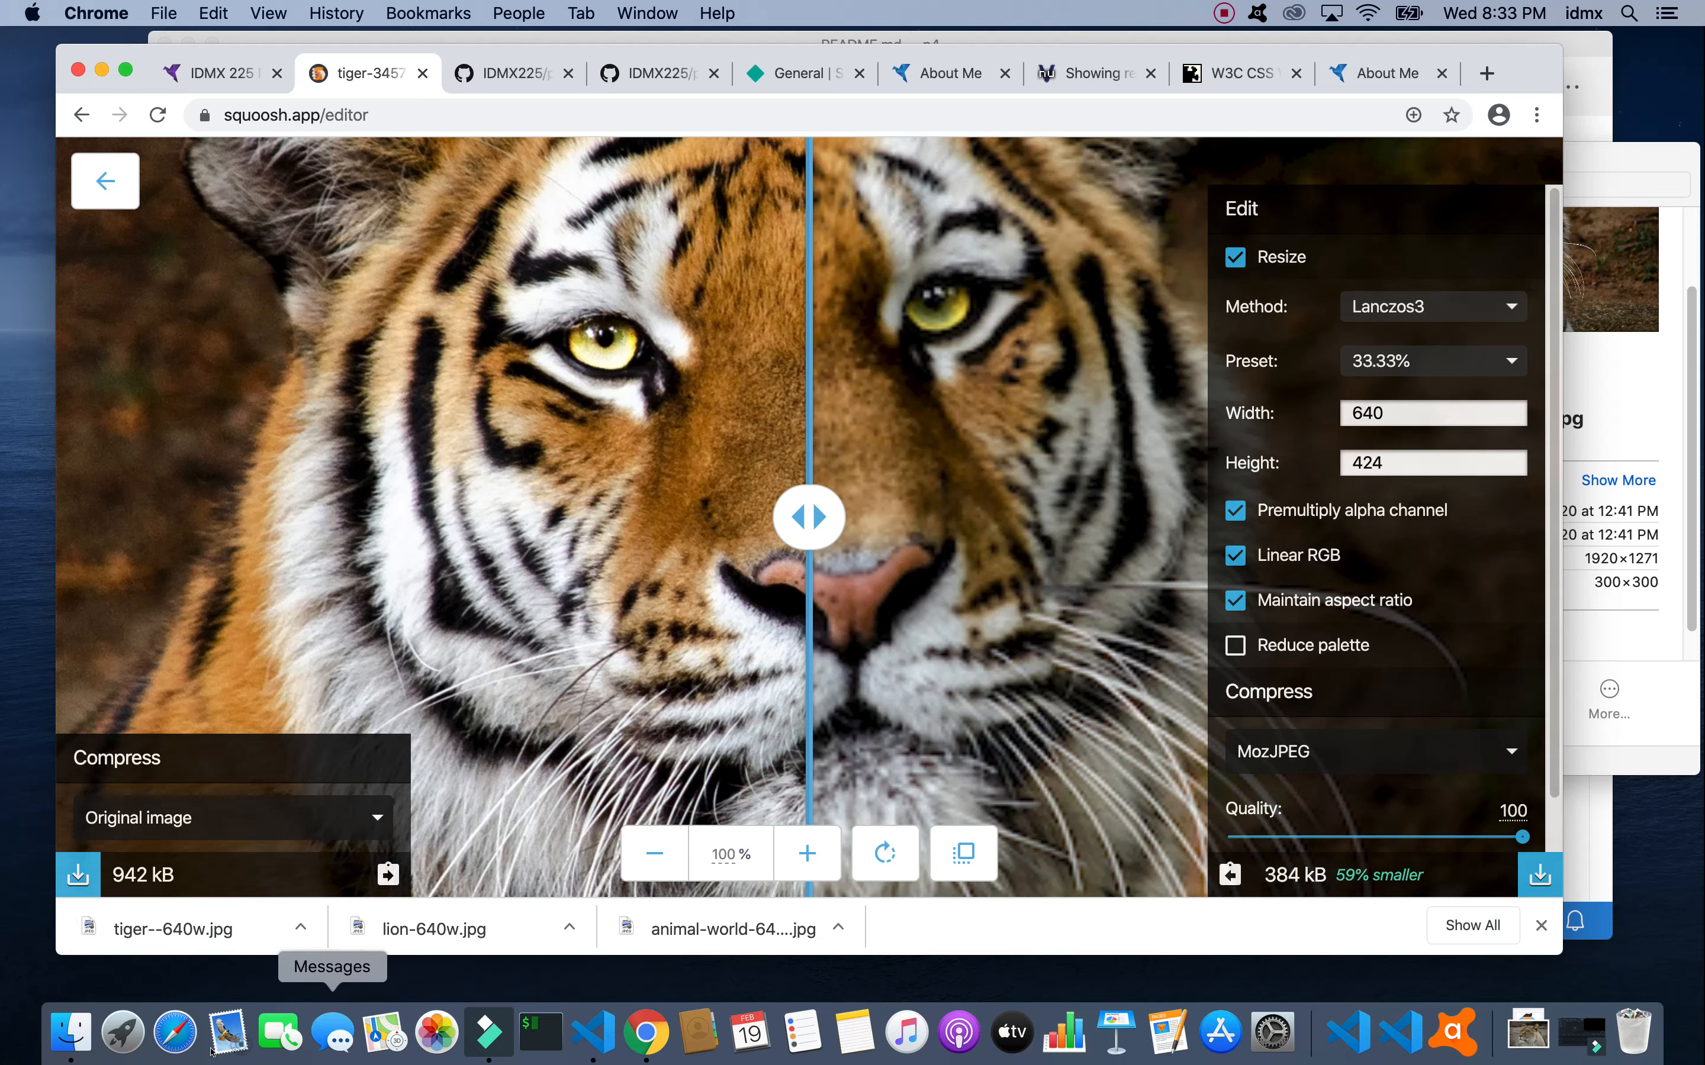
Step: Sort the photos folder in Finder by date modified and rename tiger--640w.jpg as tiger-640w.jpg
left_click(70, 1032)
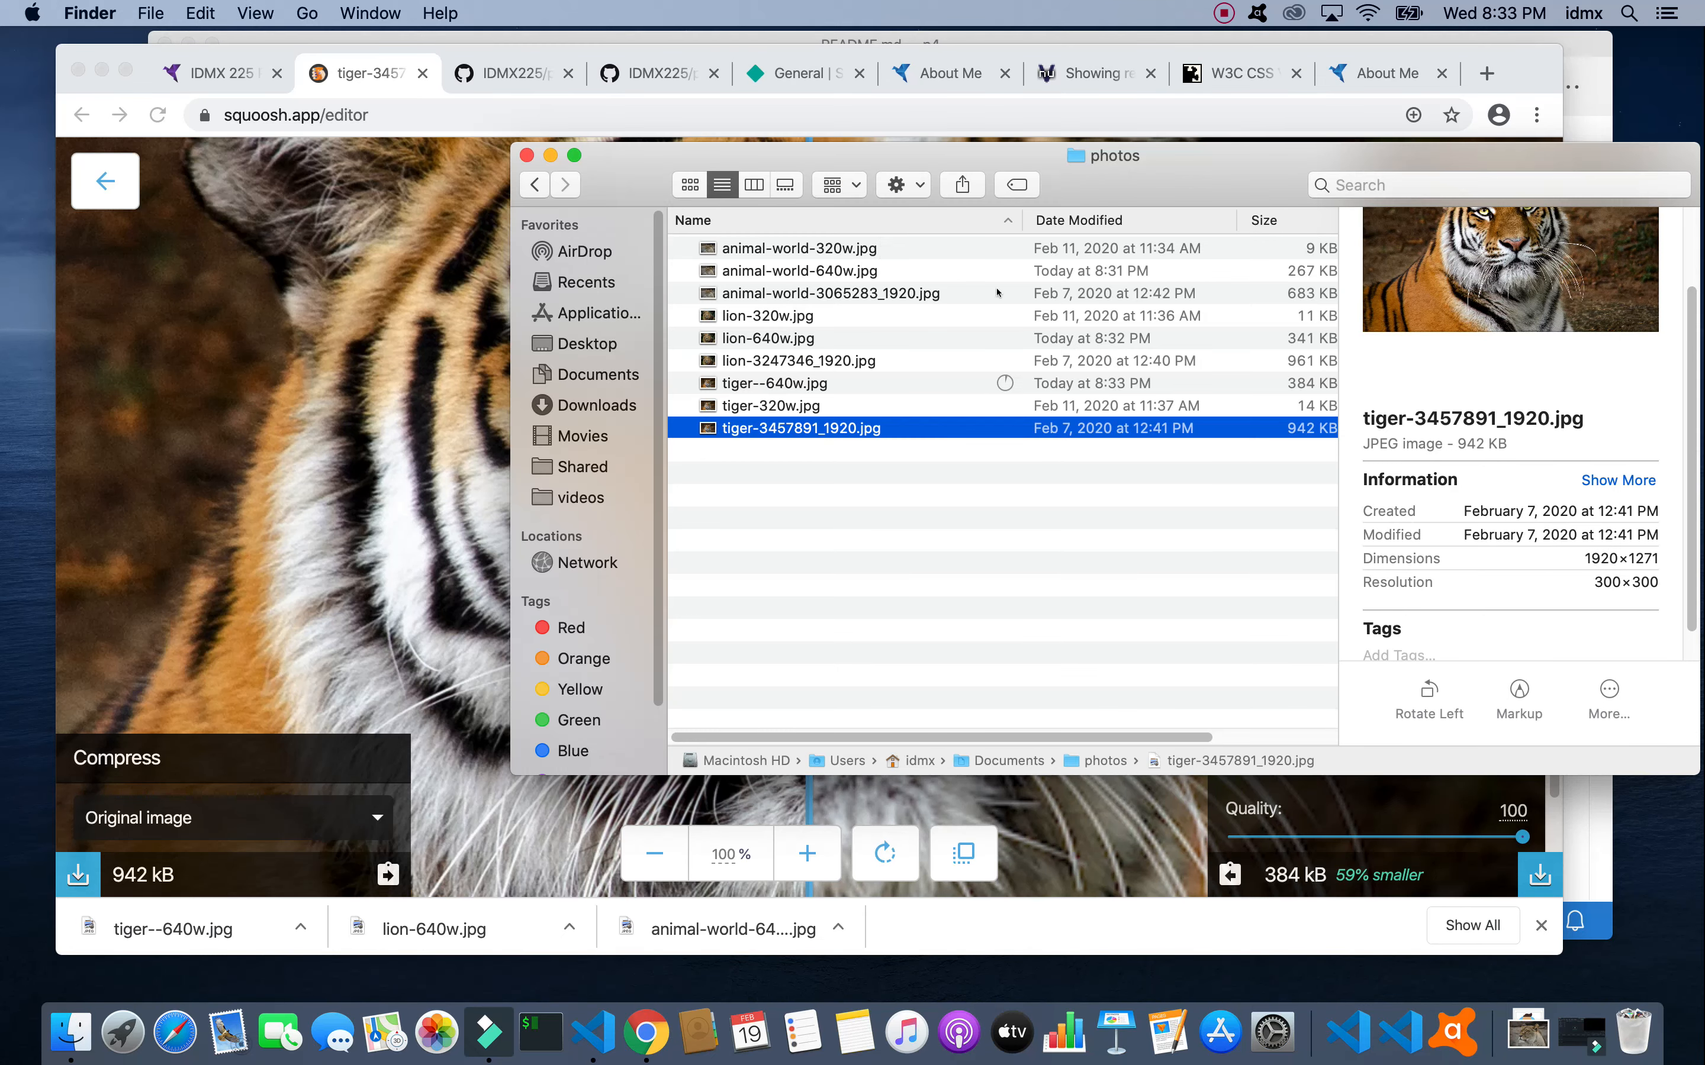
left_click(1079, 221)
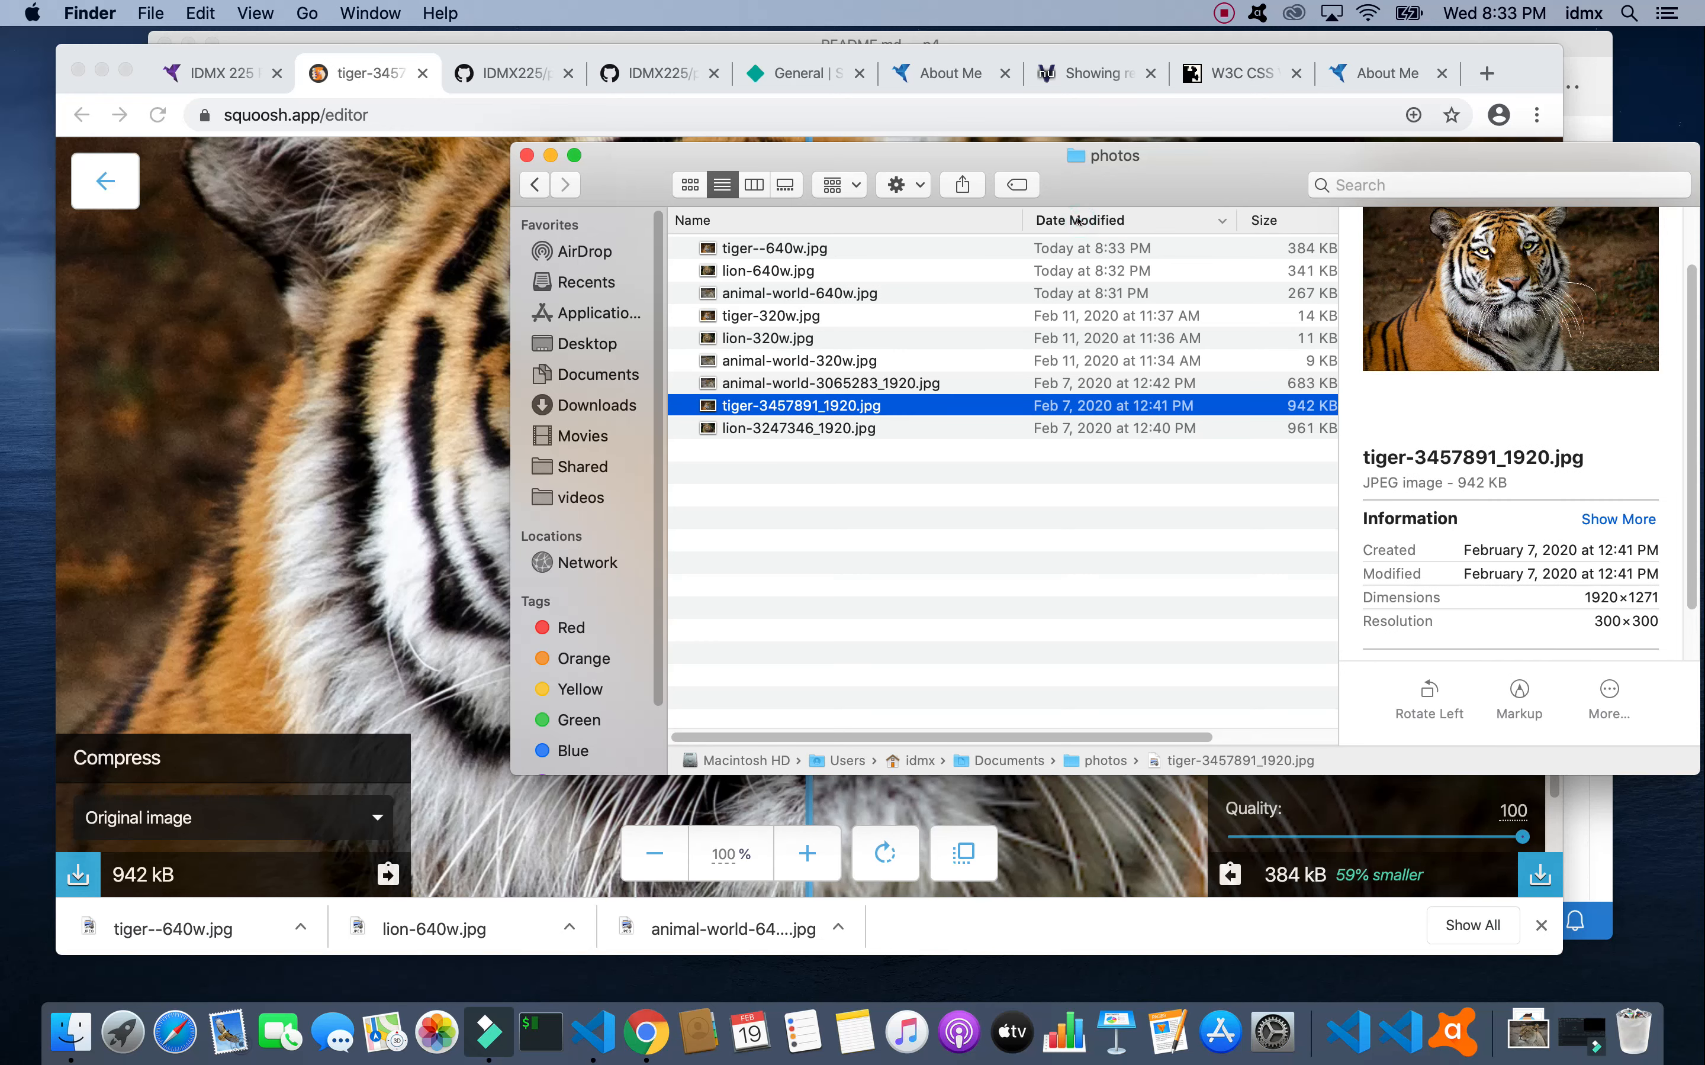
left_click(755, 252)
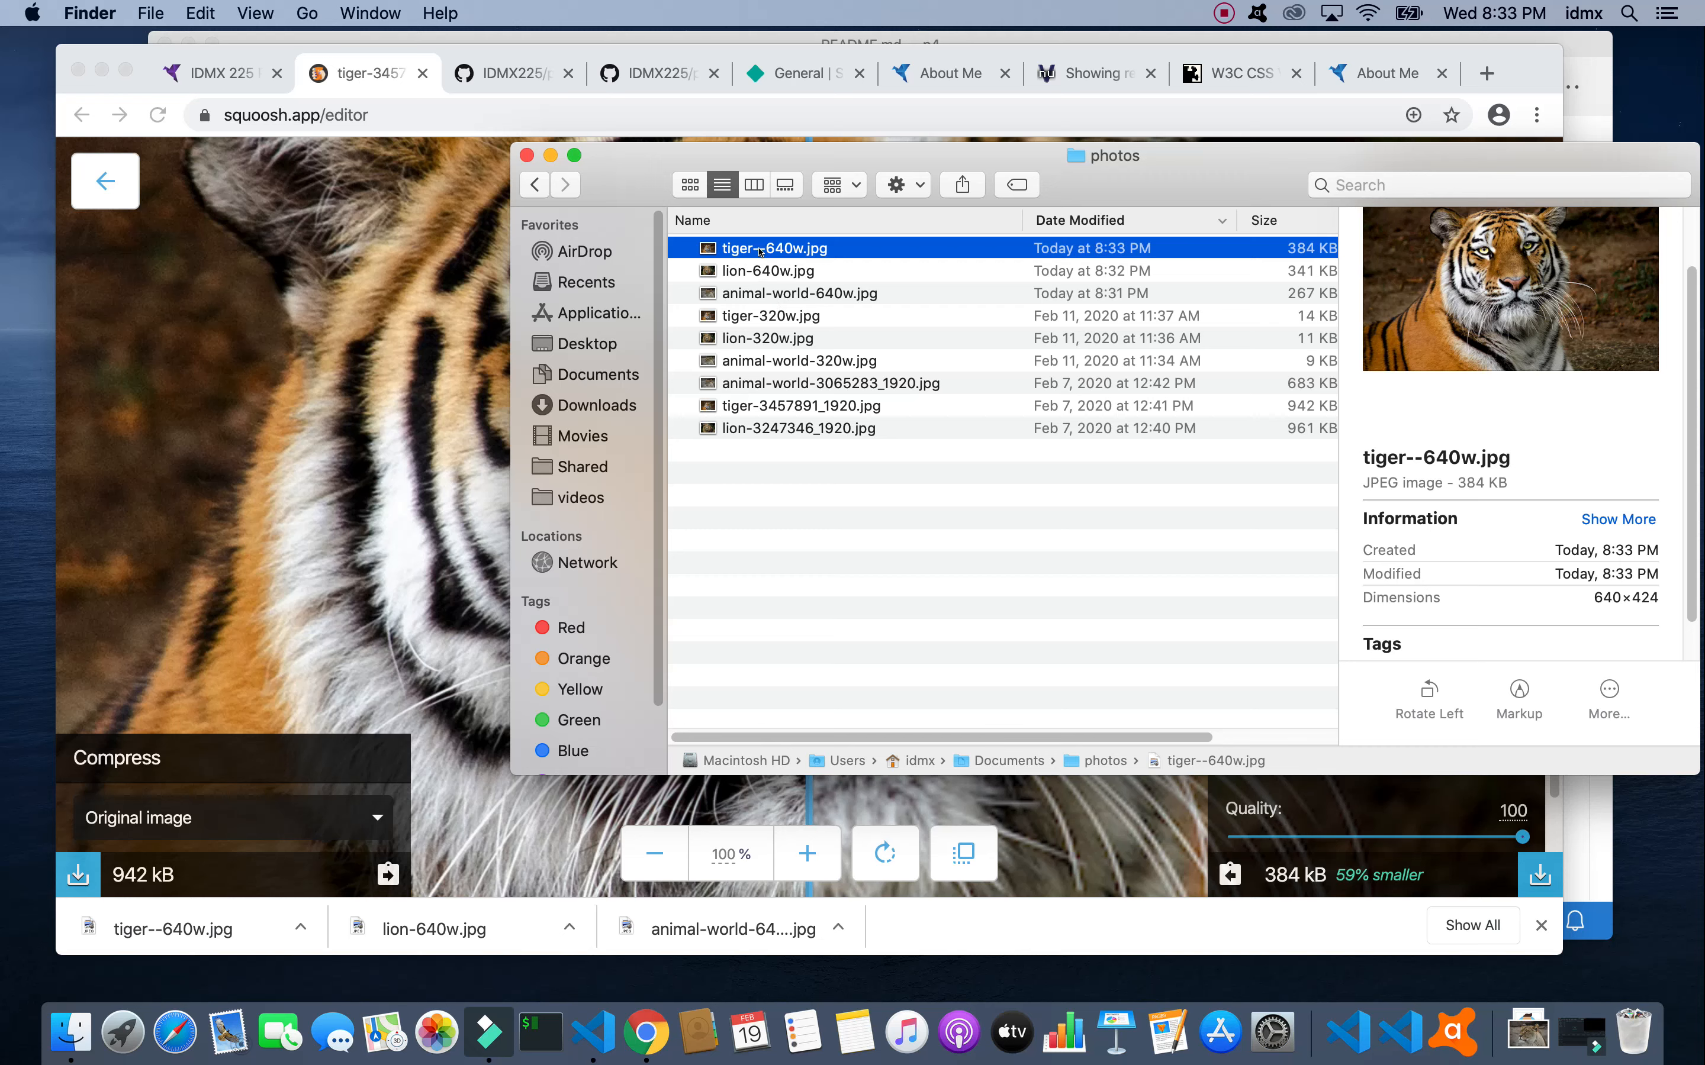
left_click(761, 251)
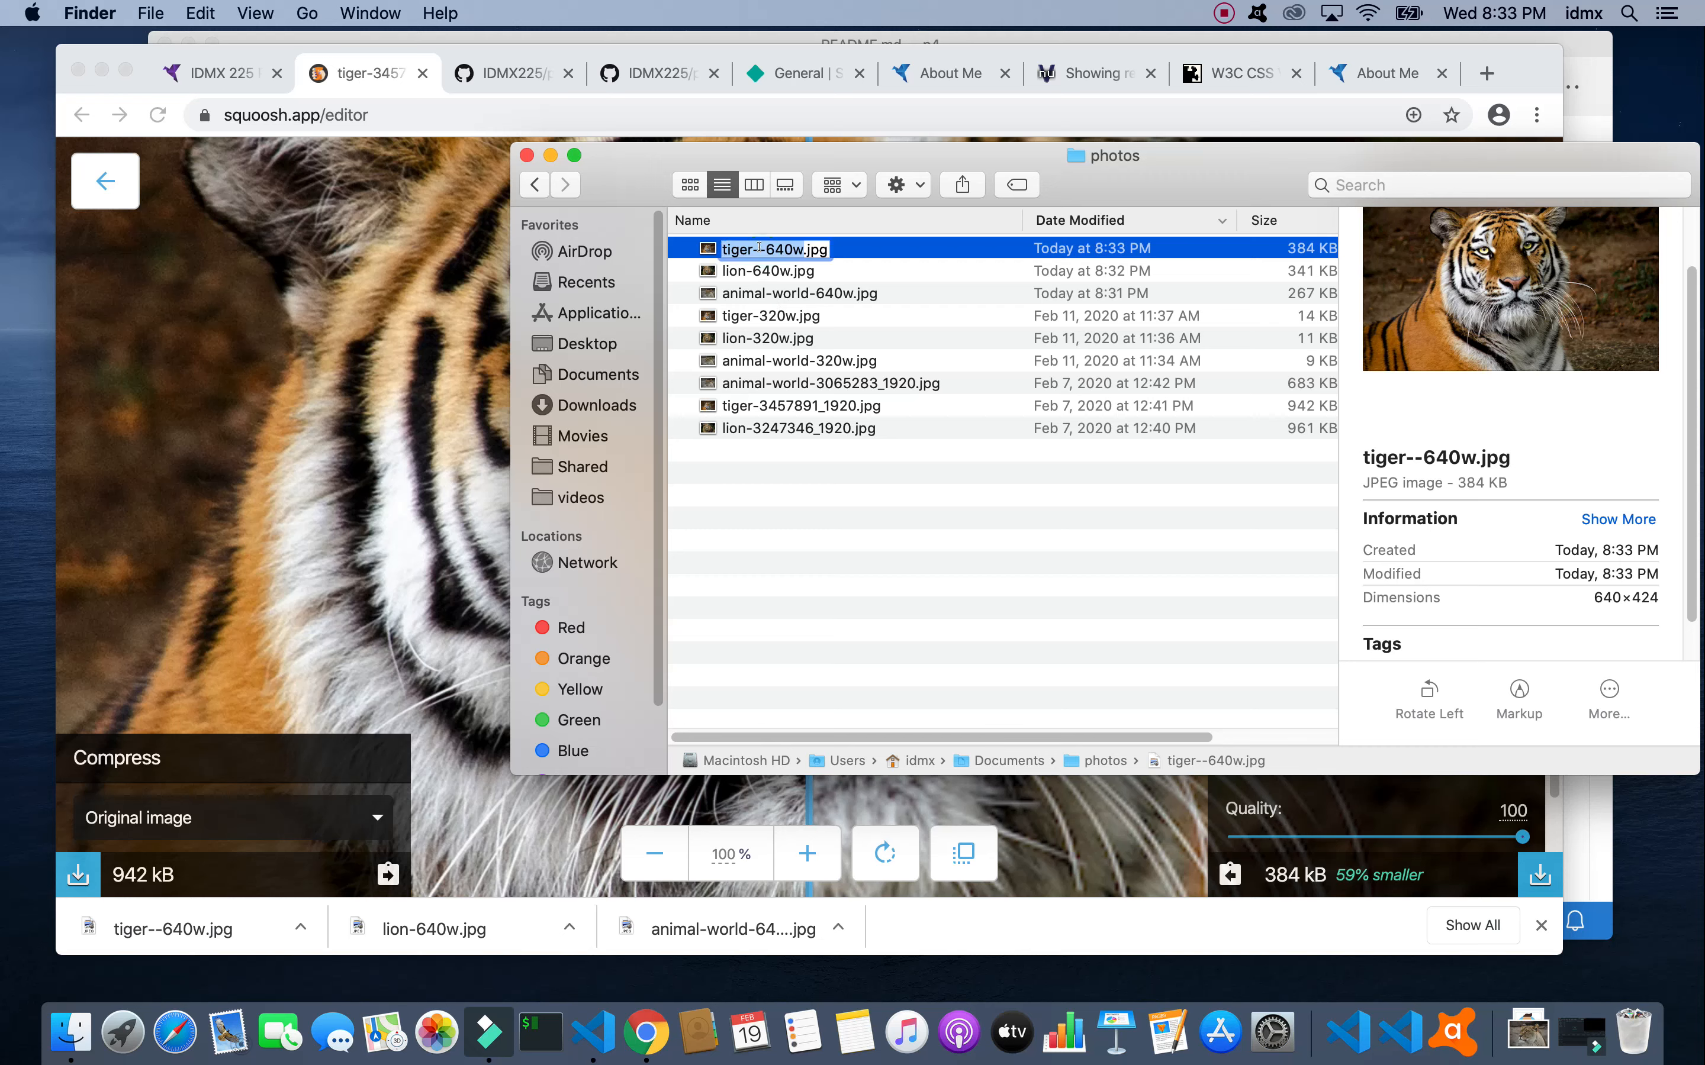
left_click(764, 248)
key("BackSpace")
key("Return")
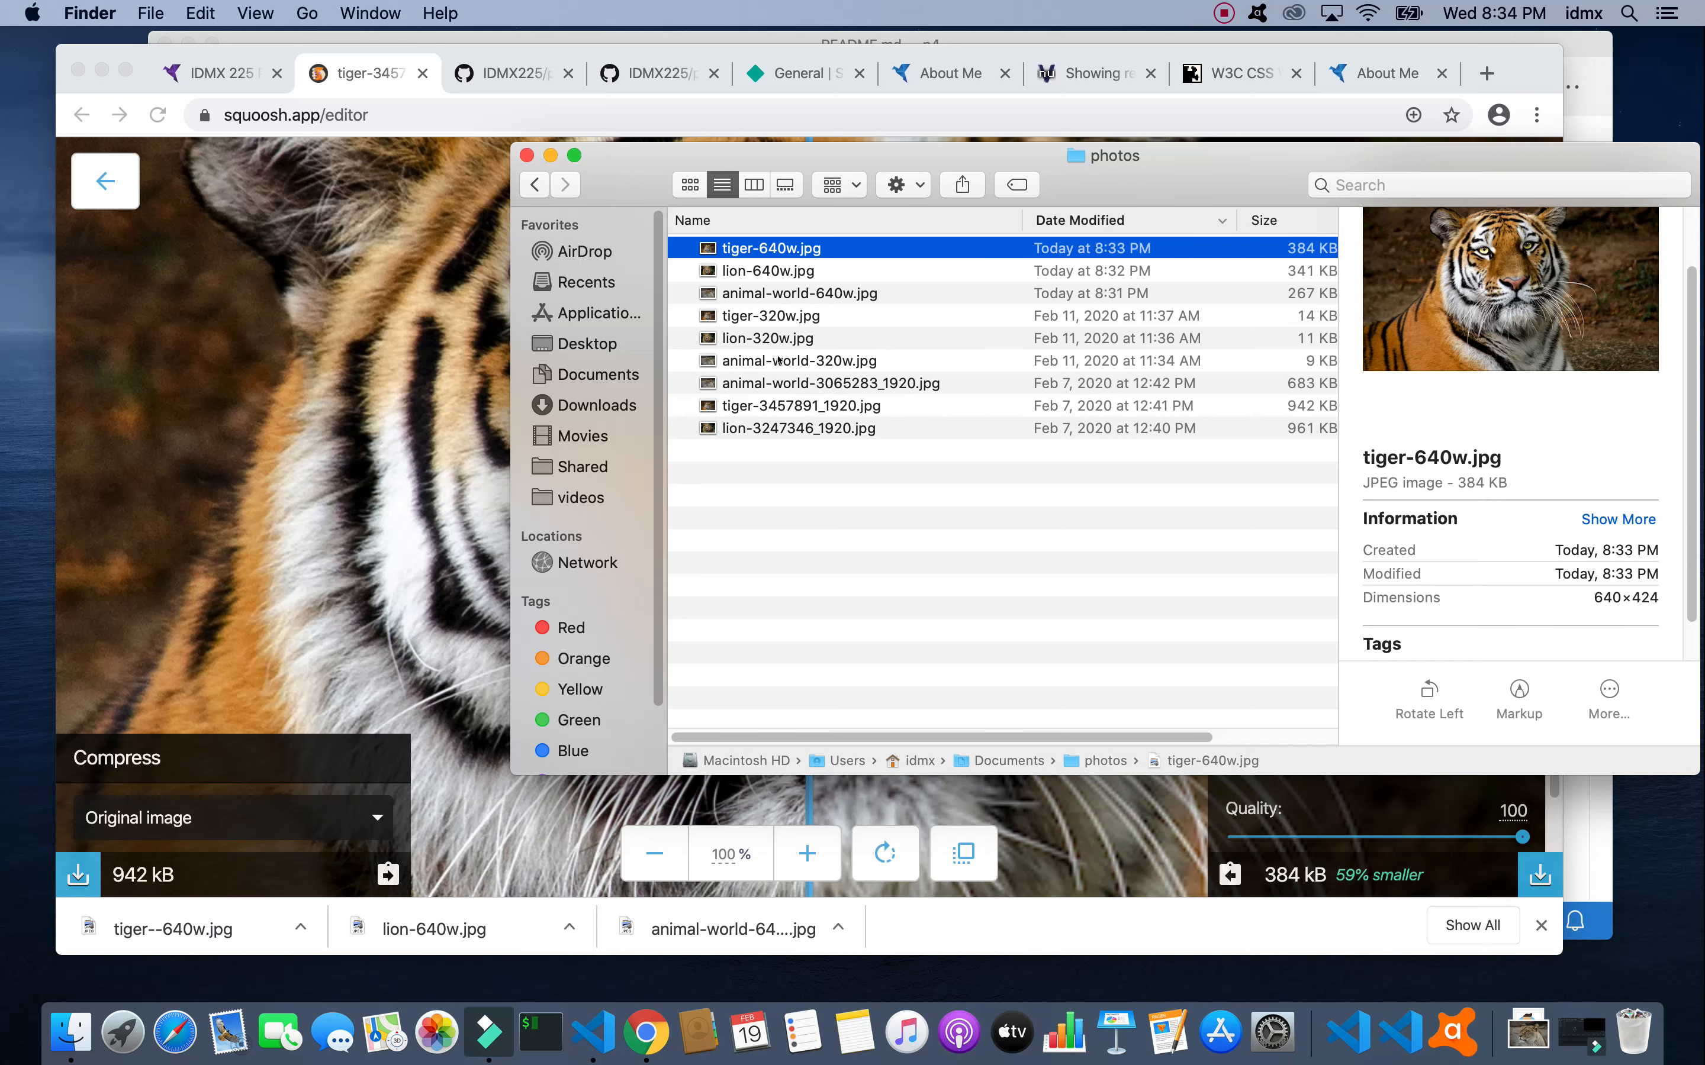
Step: Check the dimensions of the tiger, lion and animal-world 640w images in the photos folder
left_click_drag(642, 186, 605, 174)
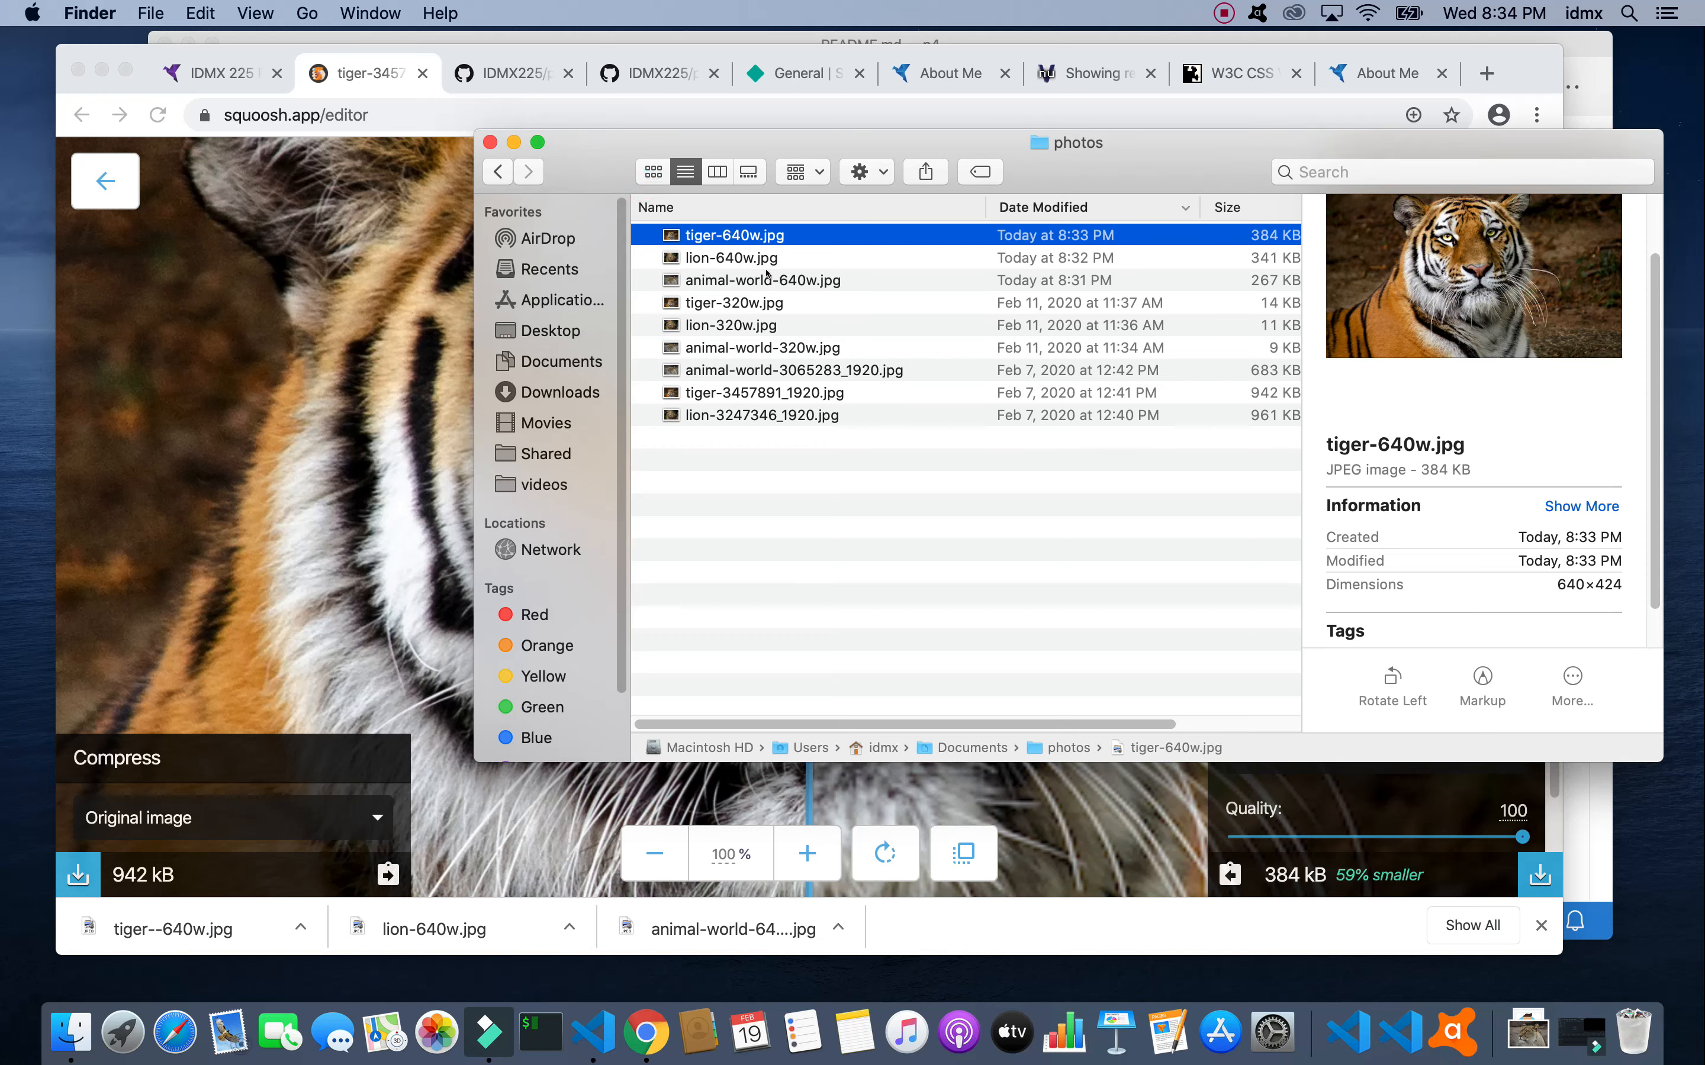
scroll(1453, 556, "down", 2)
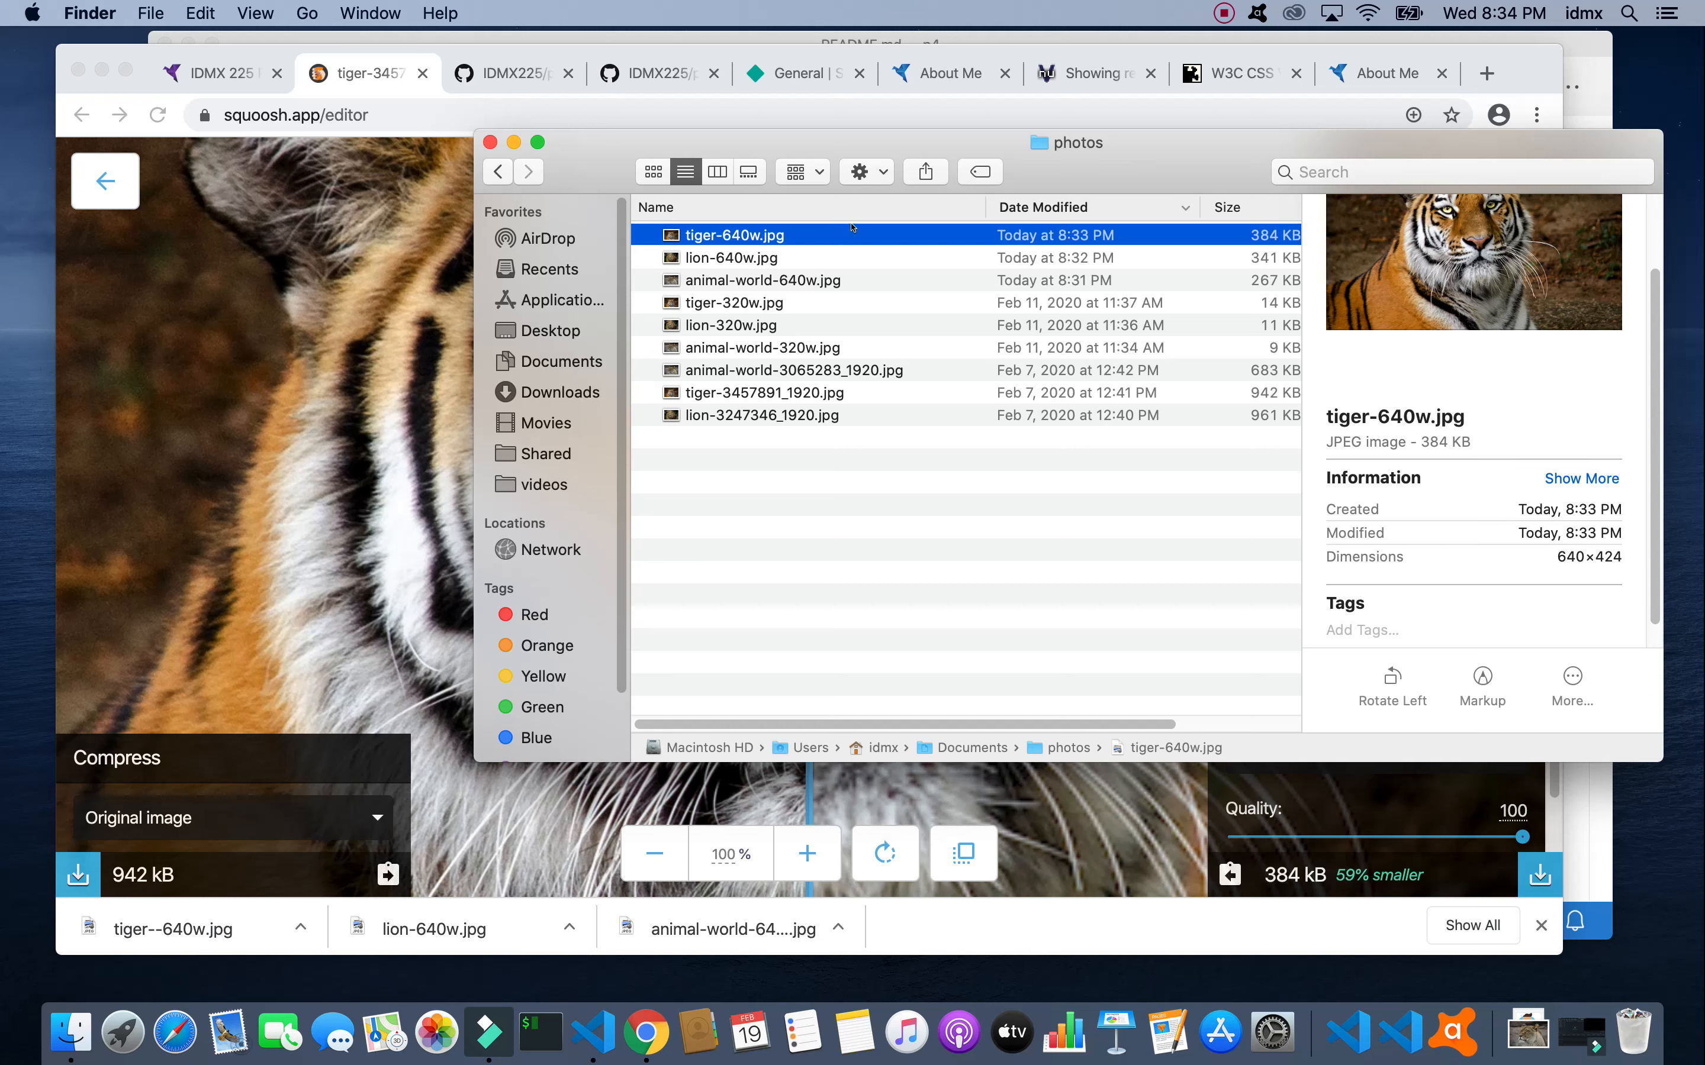
left_click(759, 259)
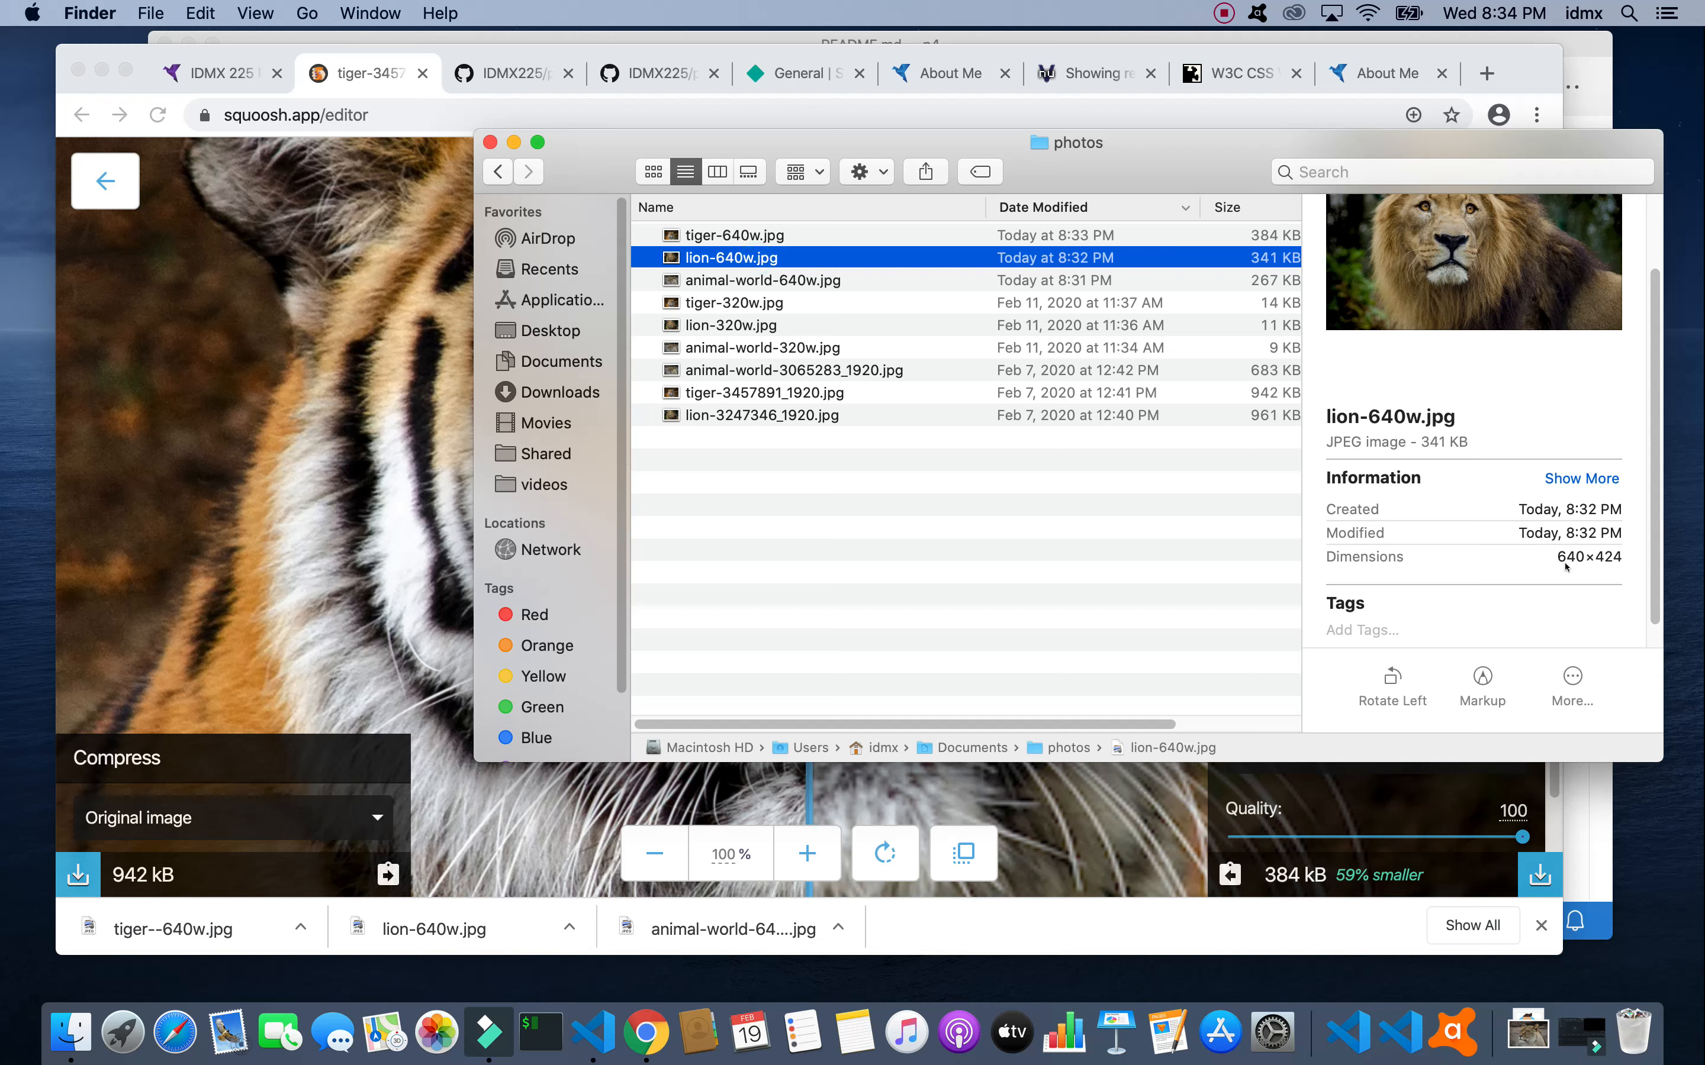
left_click(793, 281)
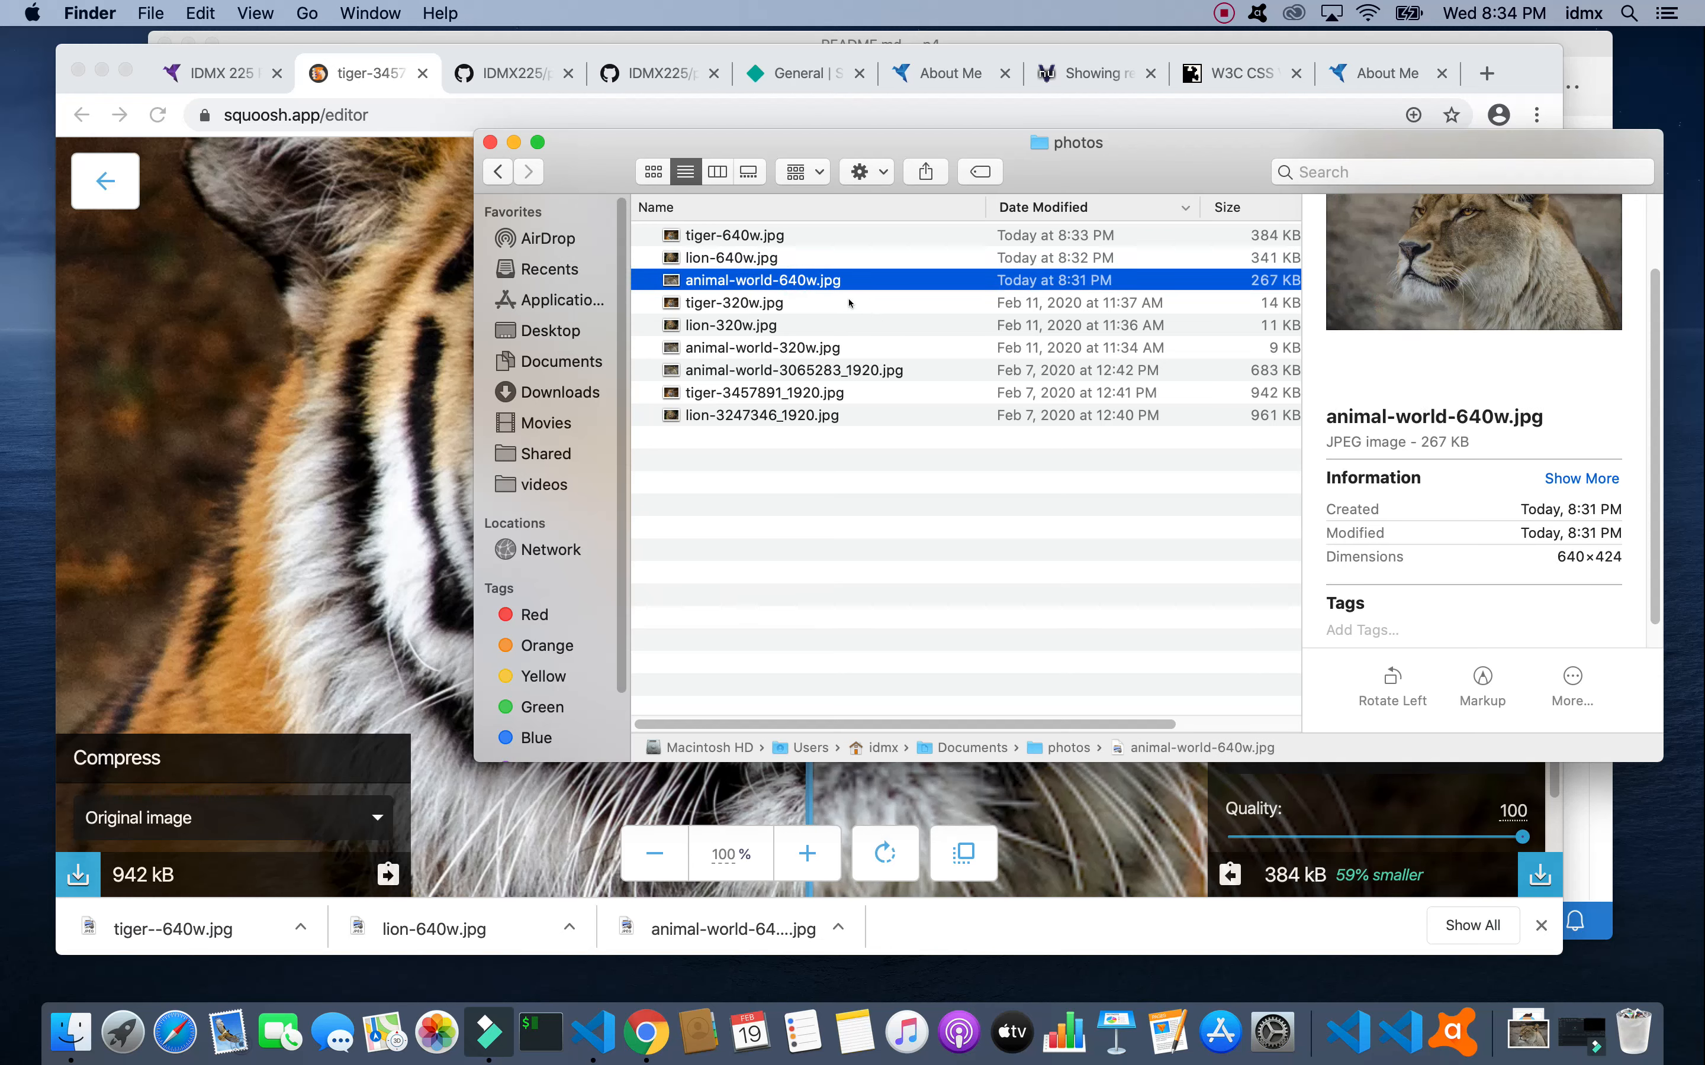
left_click(705, 234)
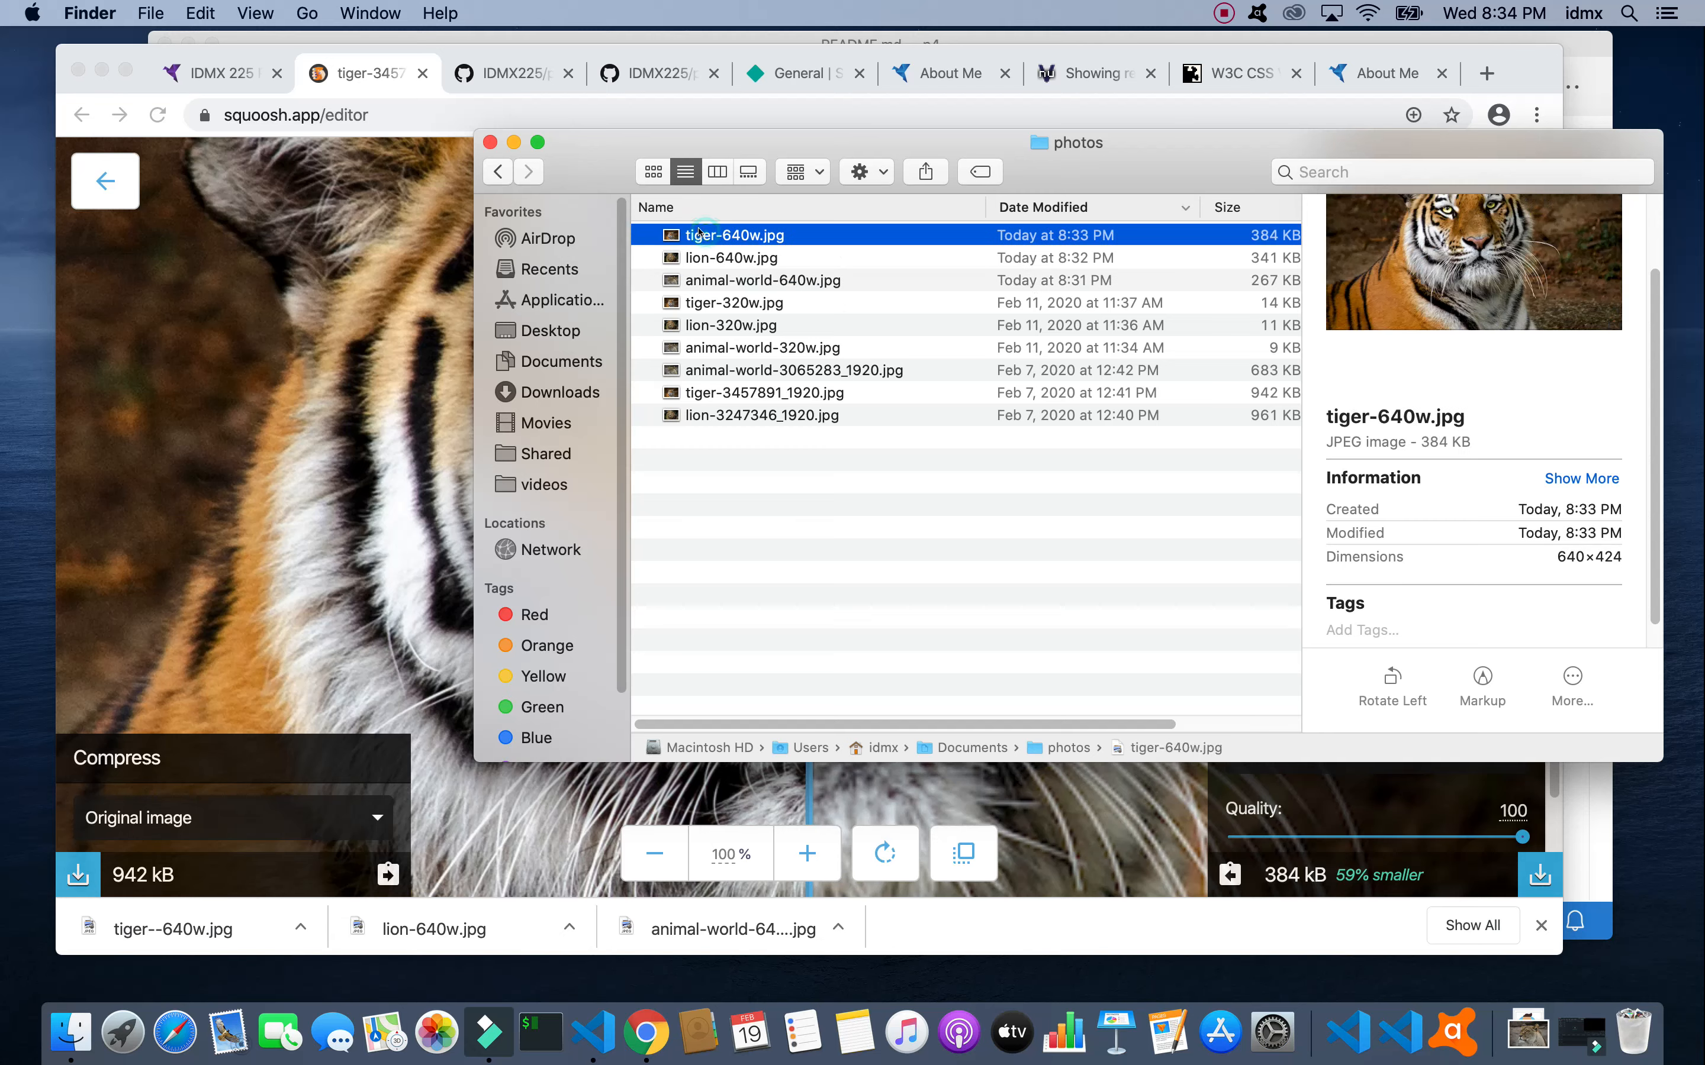
Step: Switch to the IDMX 225 Project 4 page in Chrome and read the image naming, images folder and picture element instructions
left_click(222, 66)
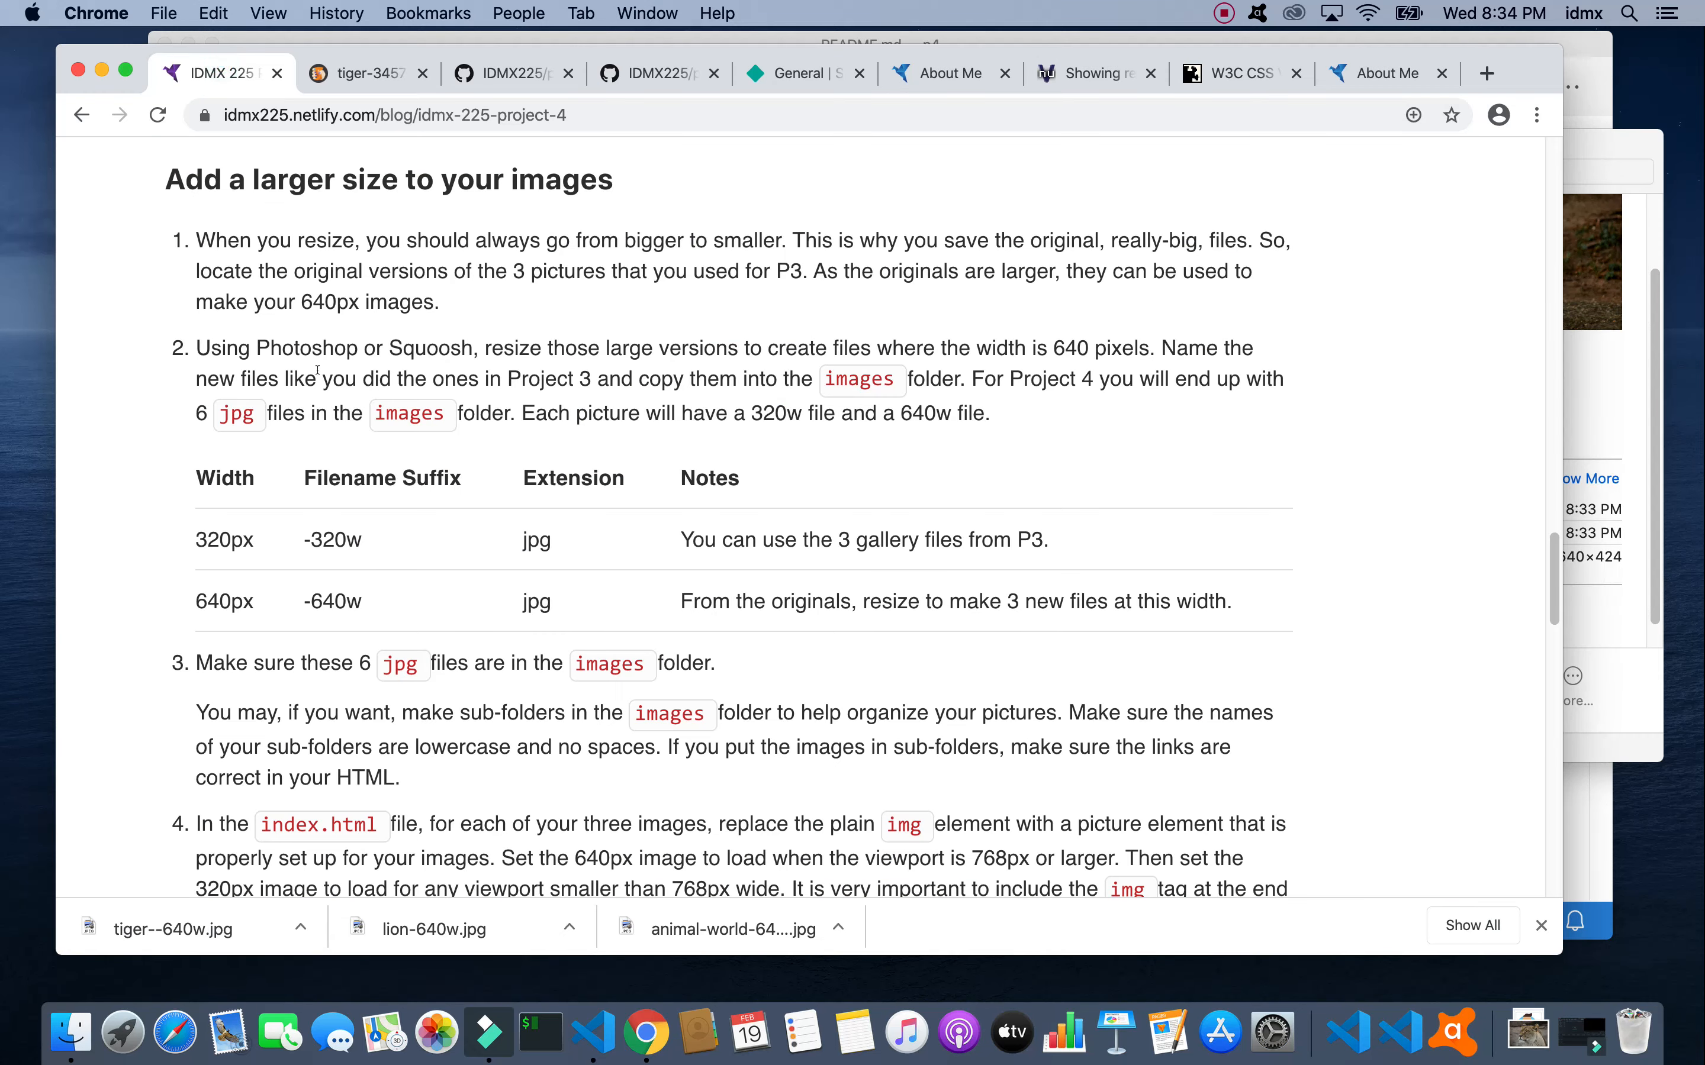
scroll(525, 442, "down", 1)
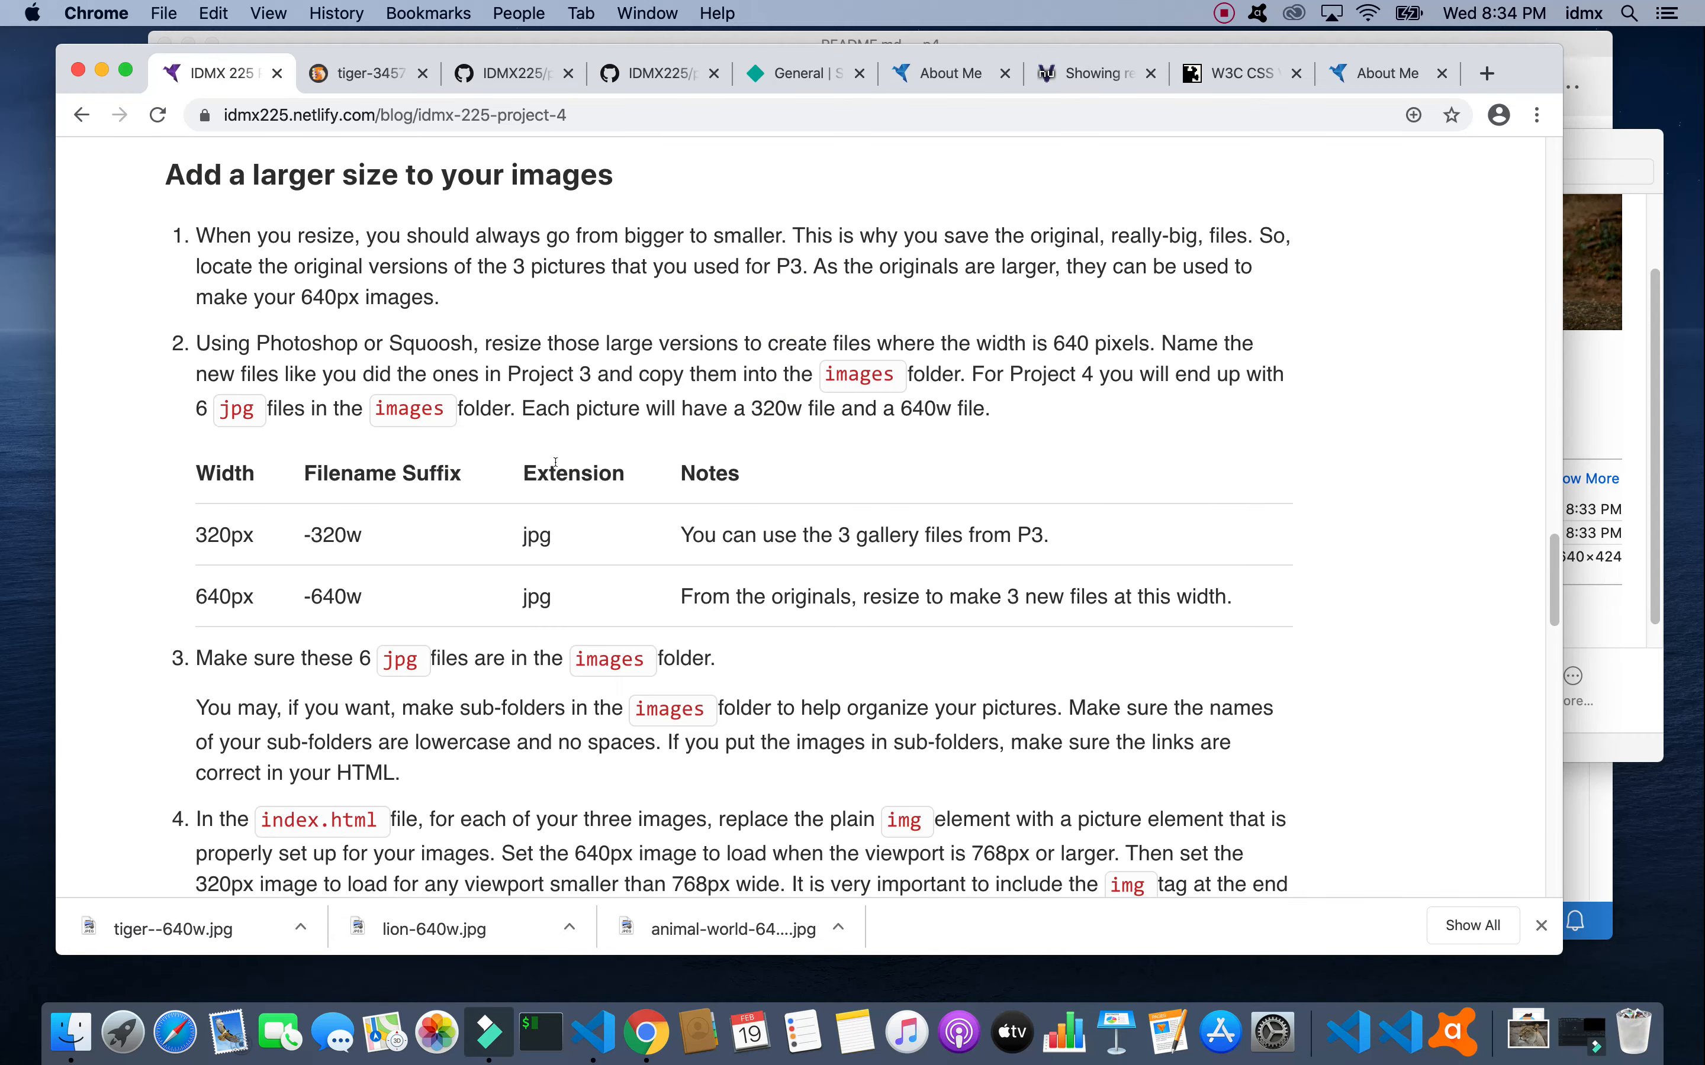
scroll(556, 462, "down", 3)
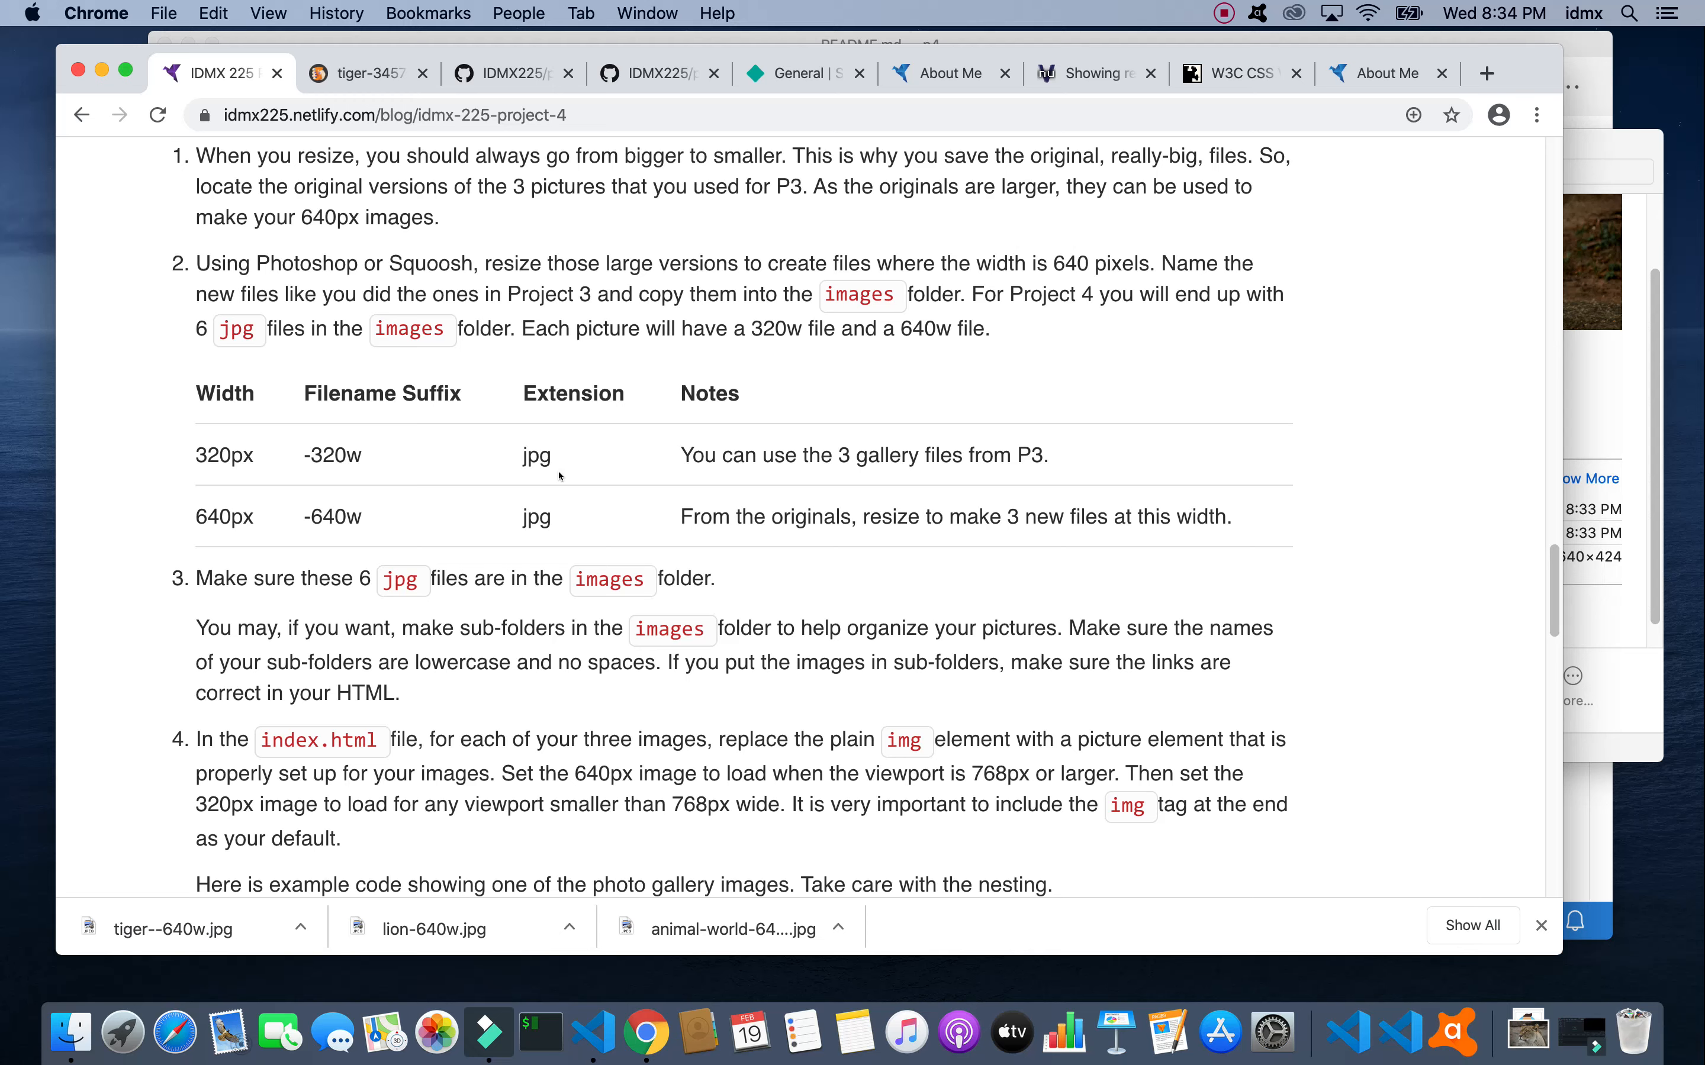
scroll(519, 467, "down", 1)
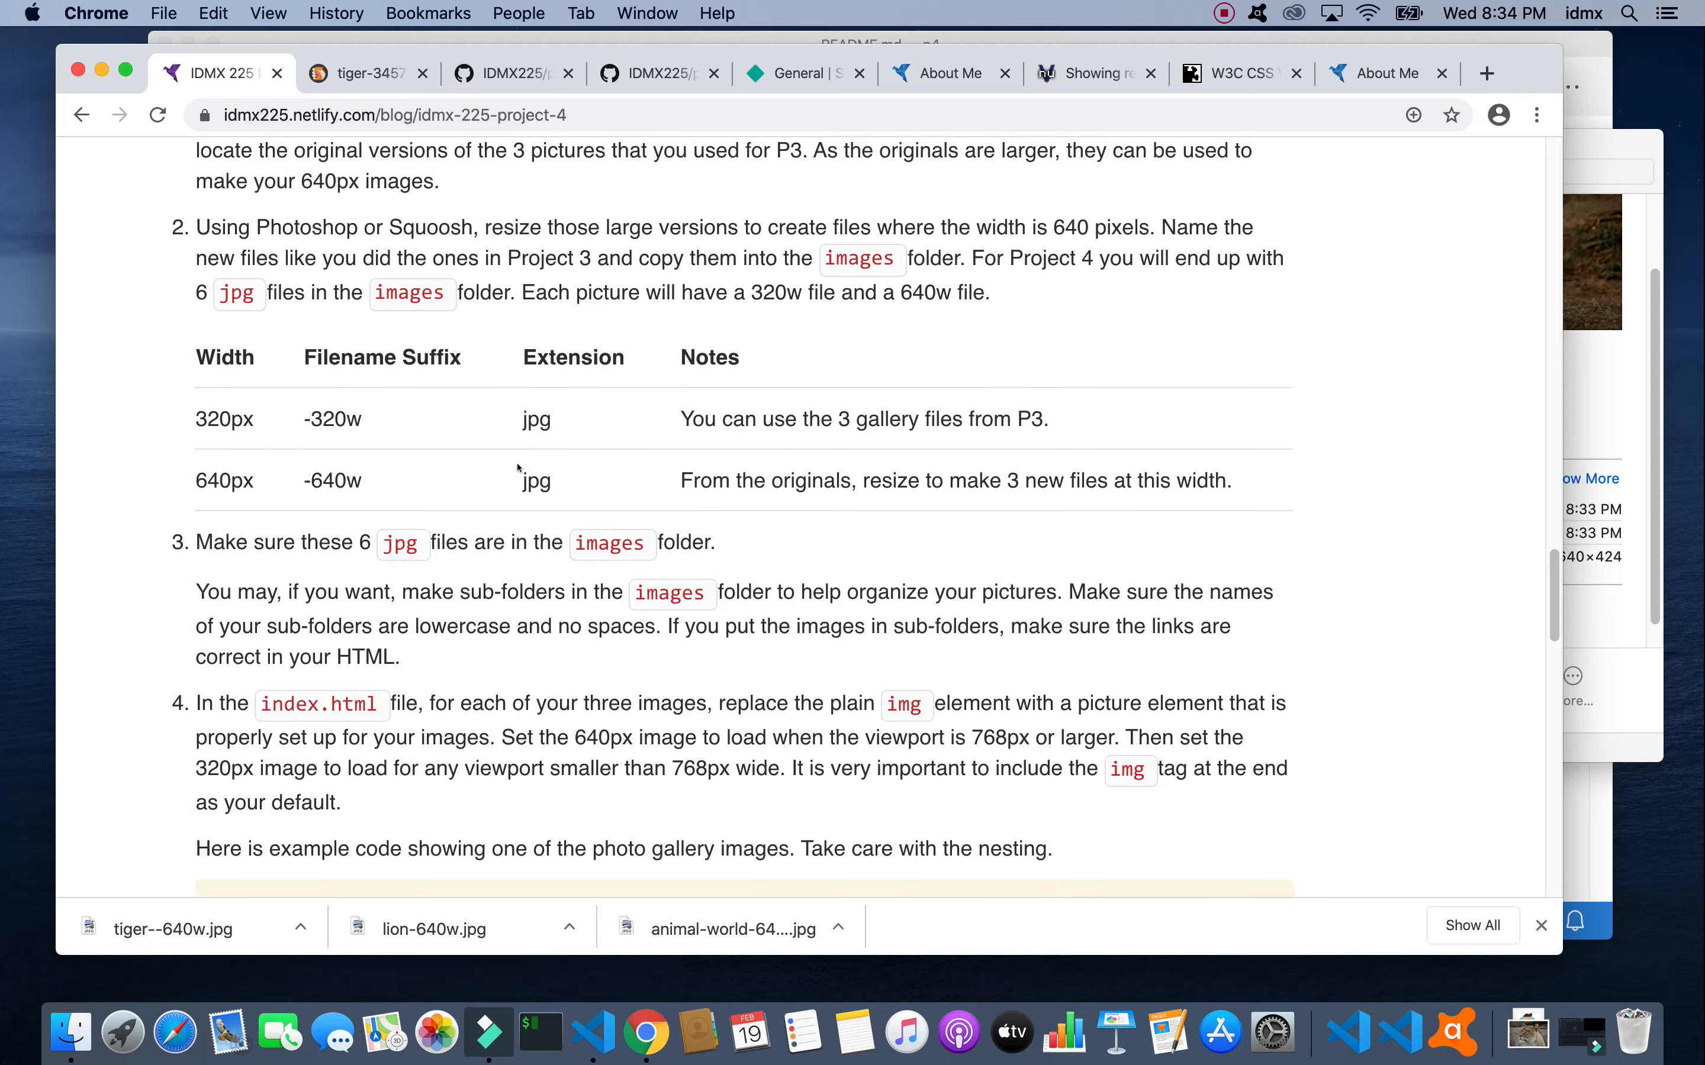
scroll(519, 467, "down", 4)
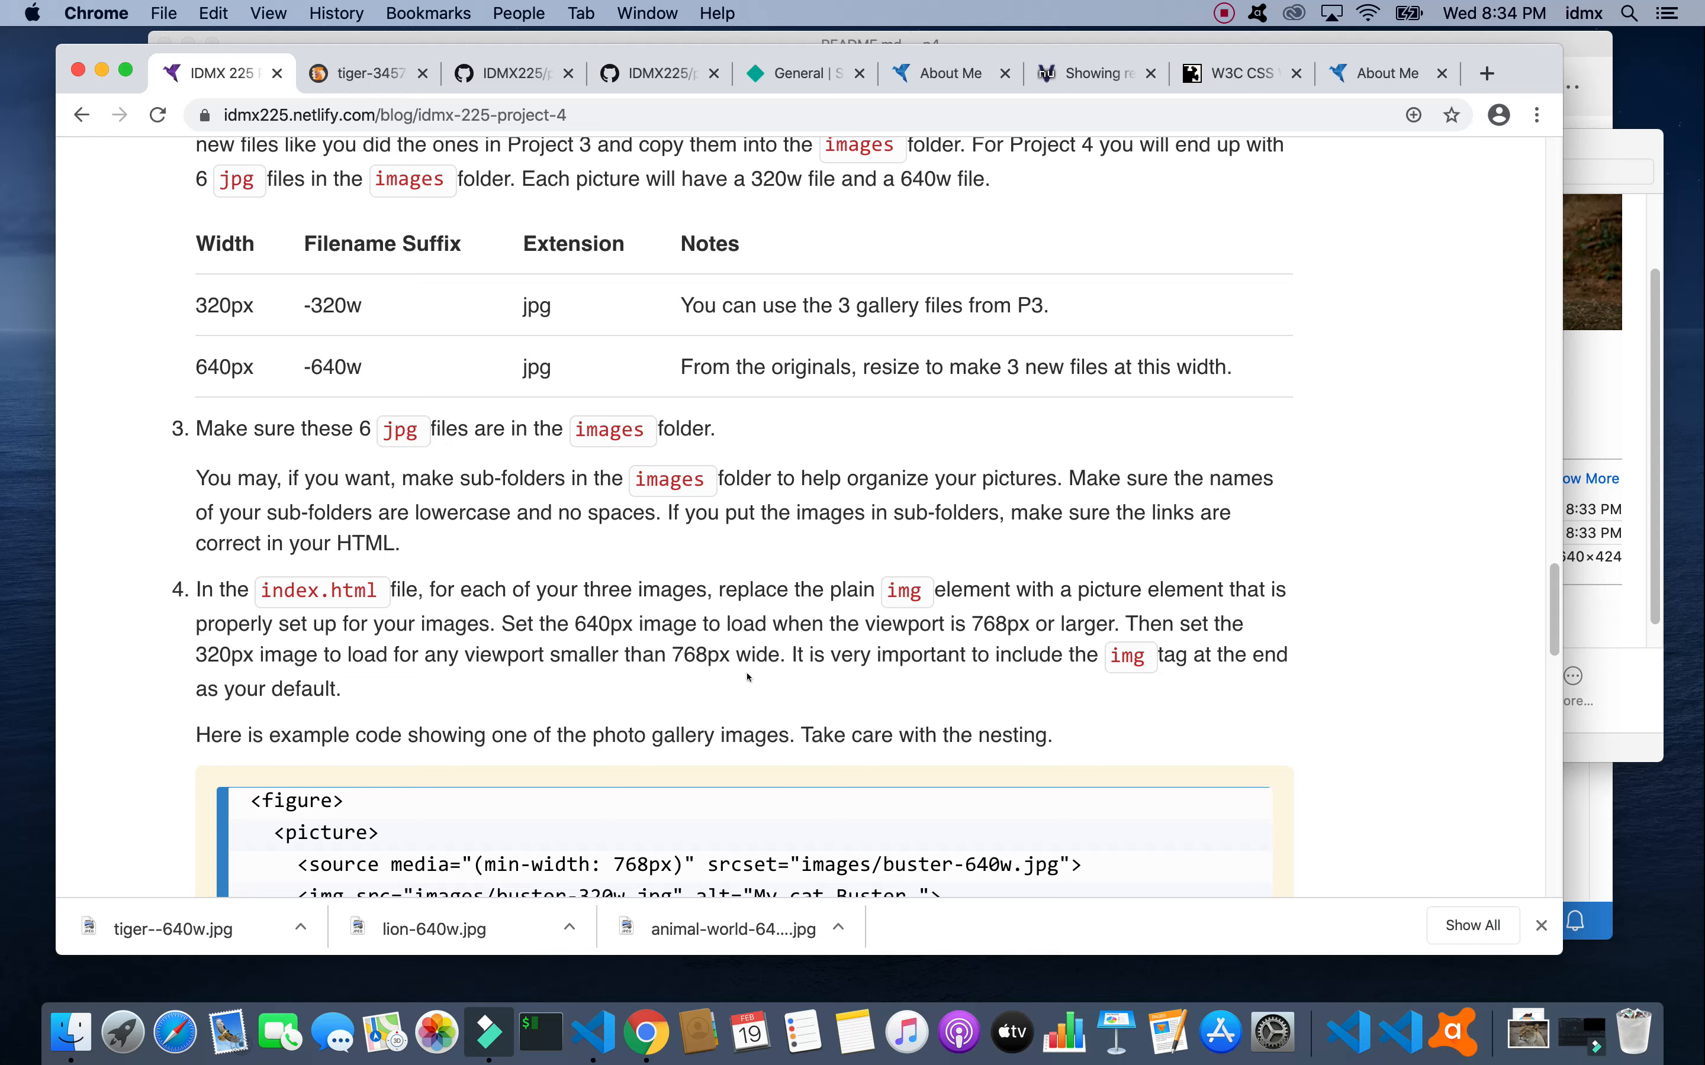
Step: Switch to Finder and copy tiger-640w.jpg, lion-640w.jpg and animal-world-640w.jpg from the photos folder
left_click(593, 1033)
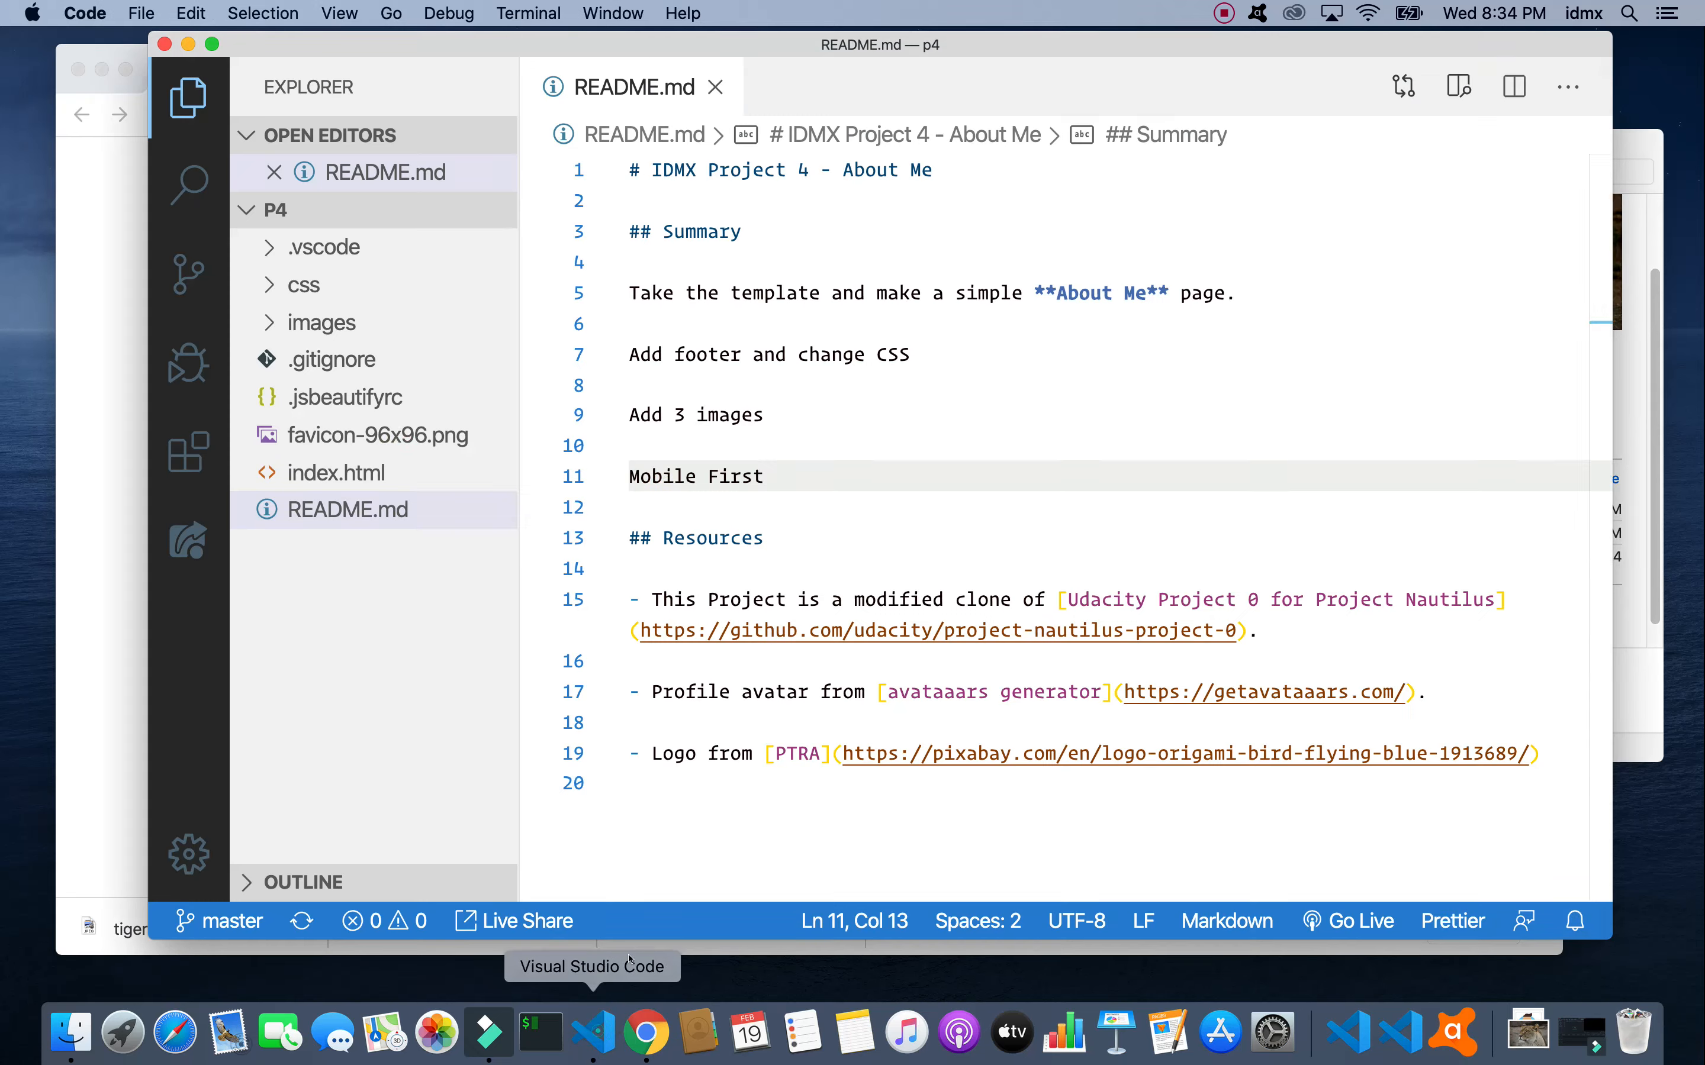
left_click(70, 1032)
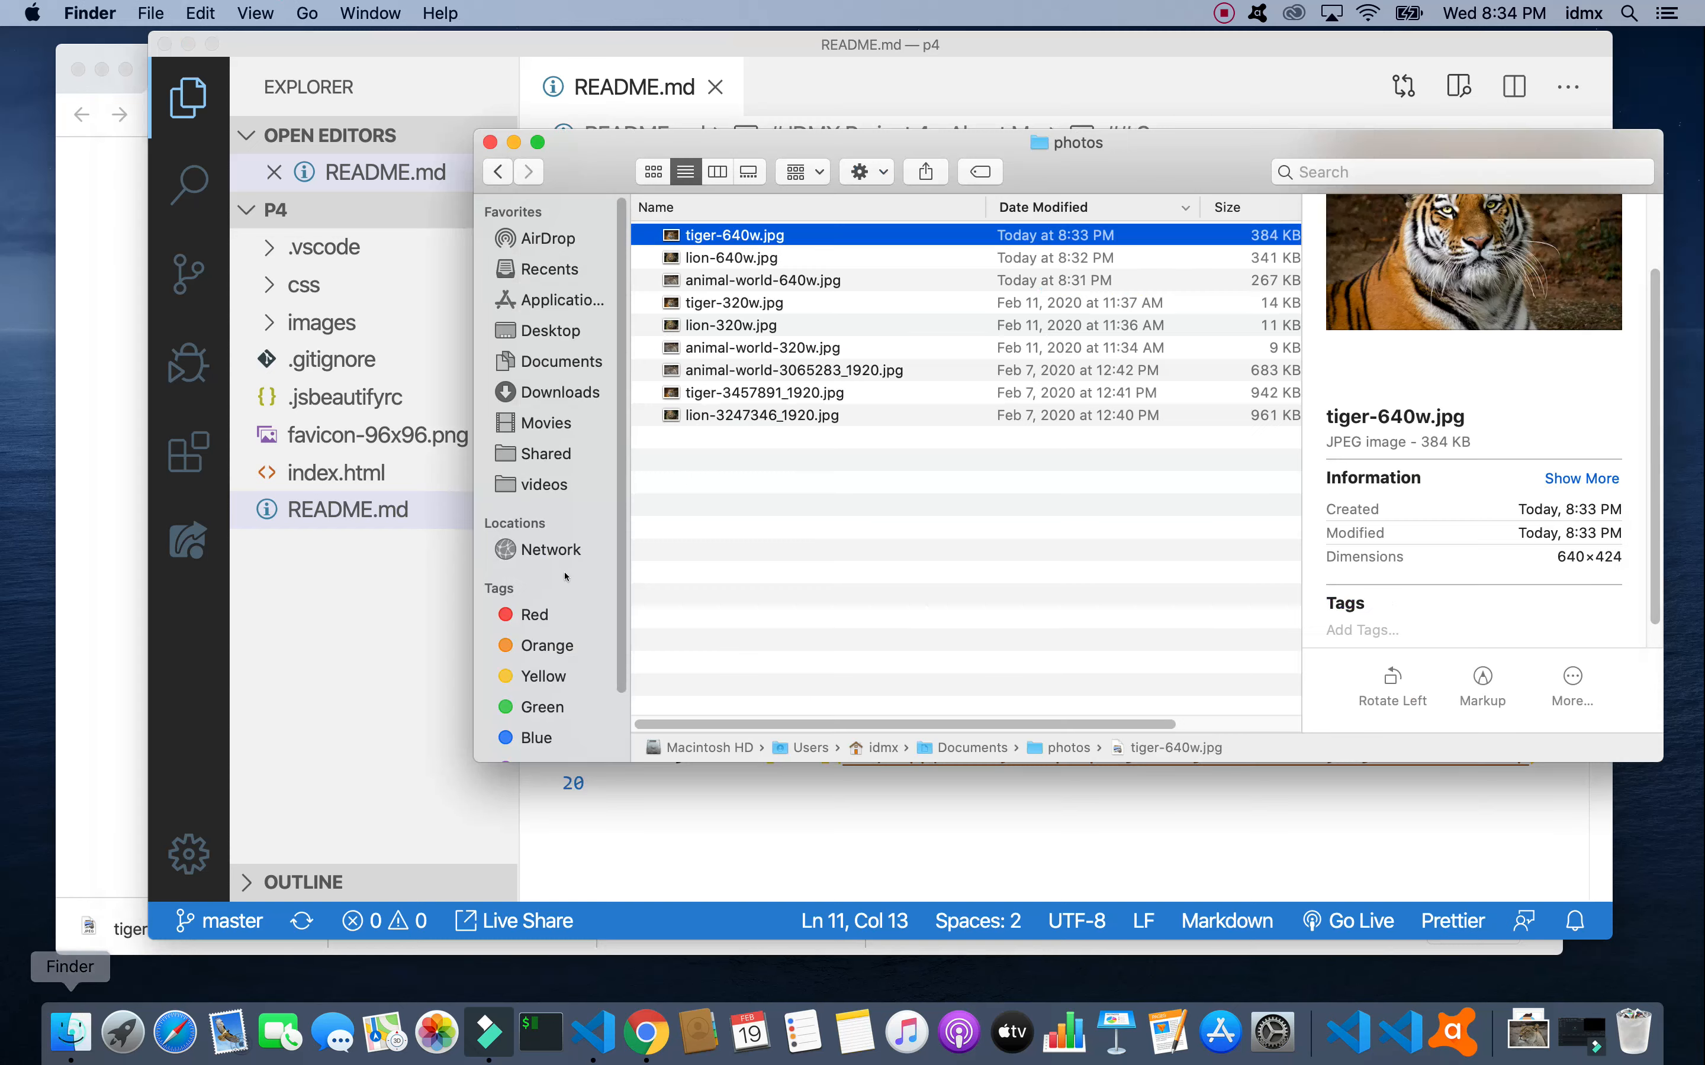
left_click(718, 258, "shift")
left_click(731, 281, "shift")
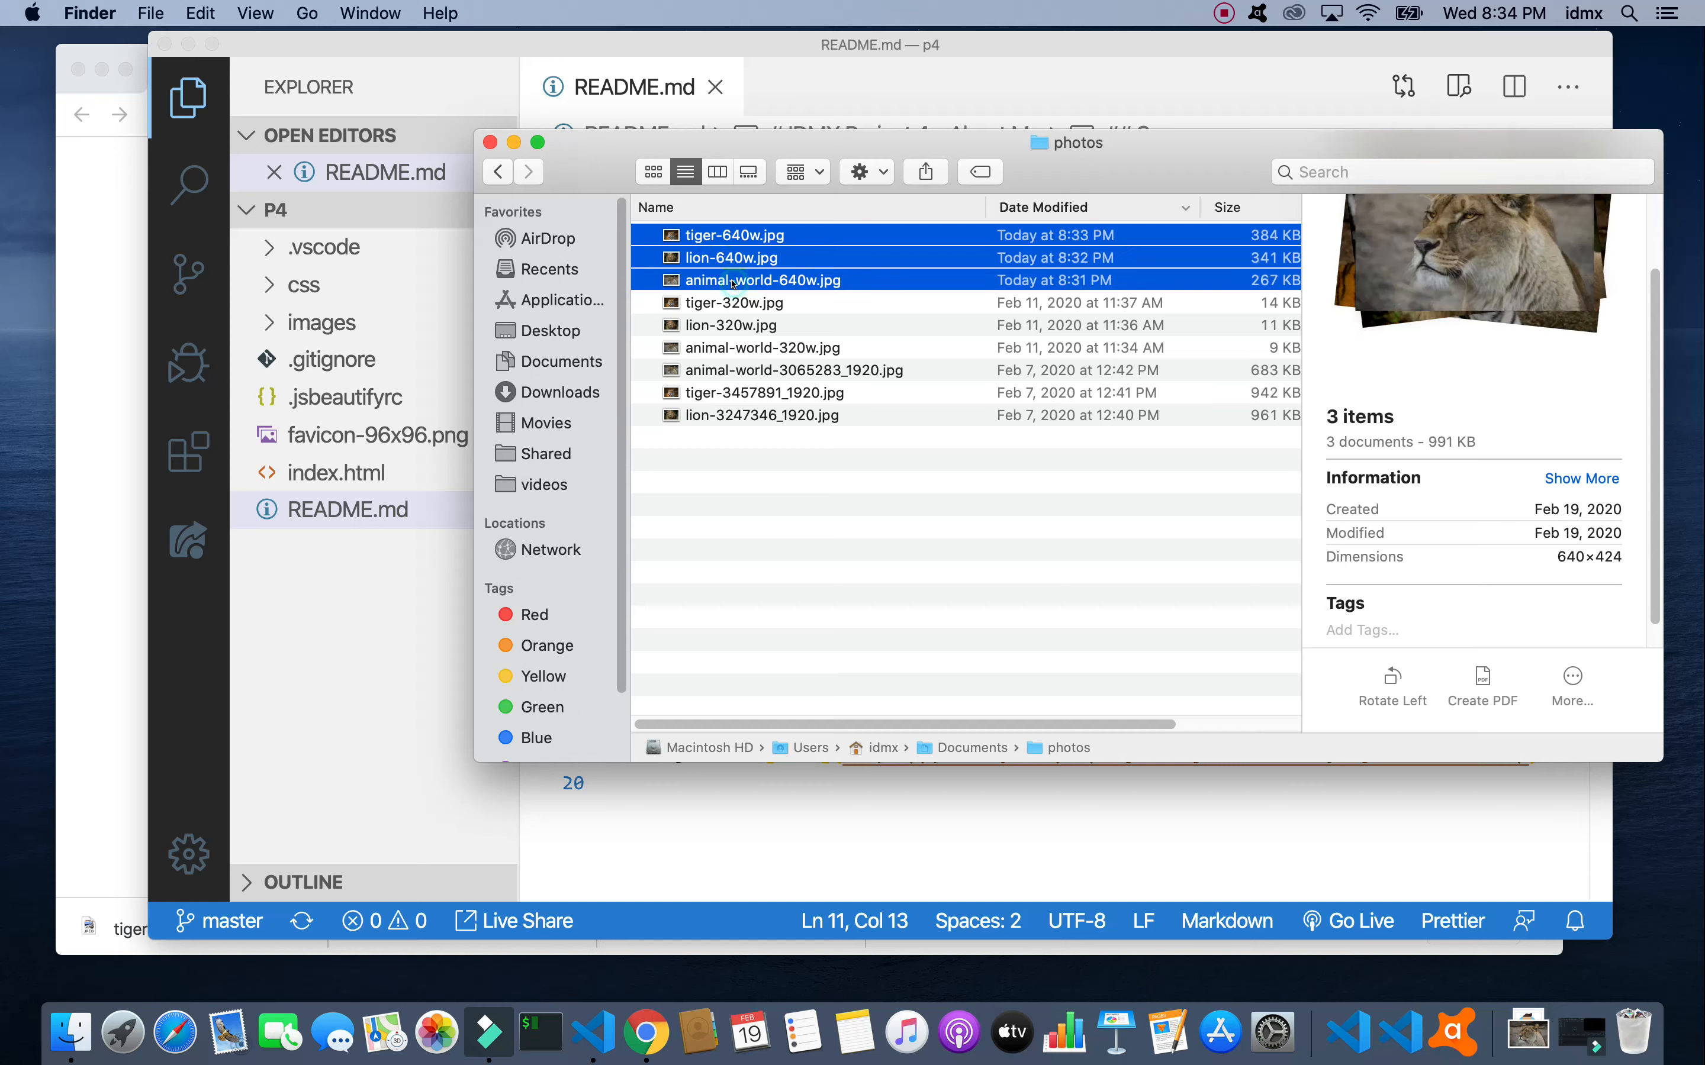
right_click(717, 255)
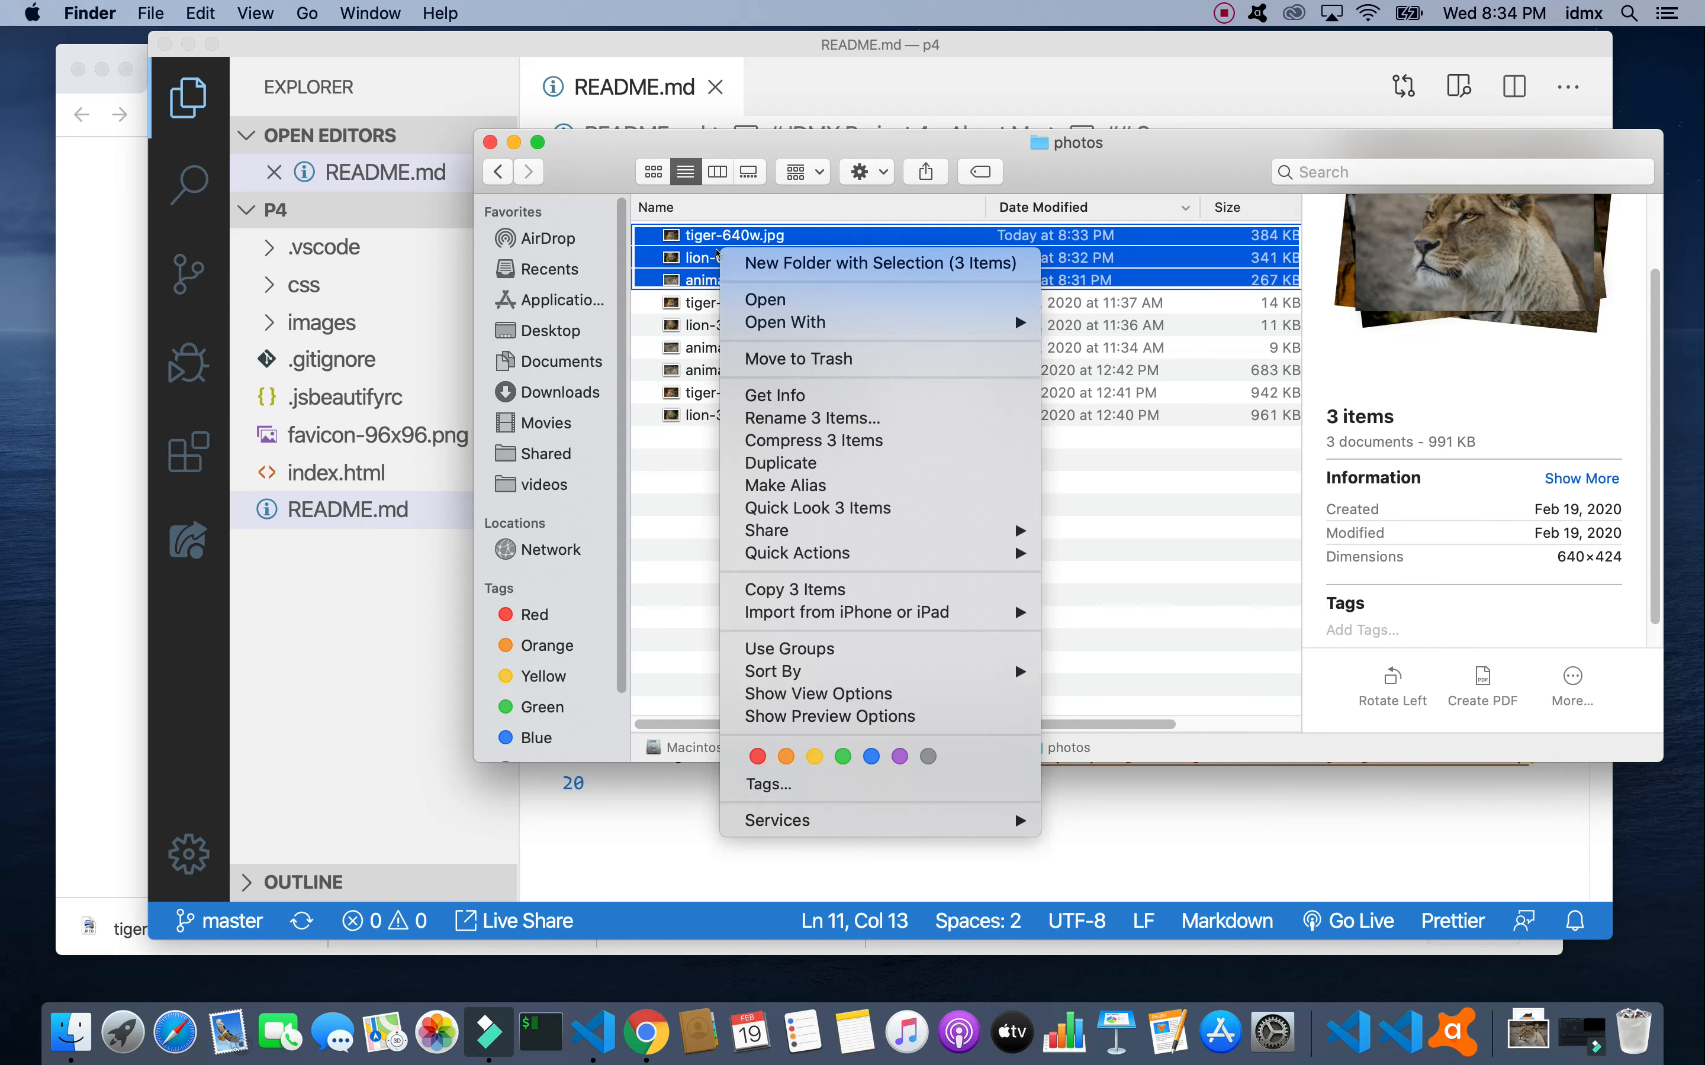
left_click(733, 590)
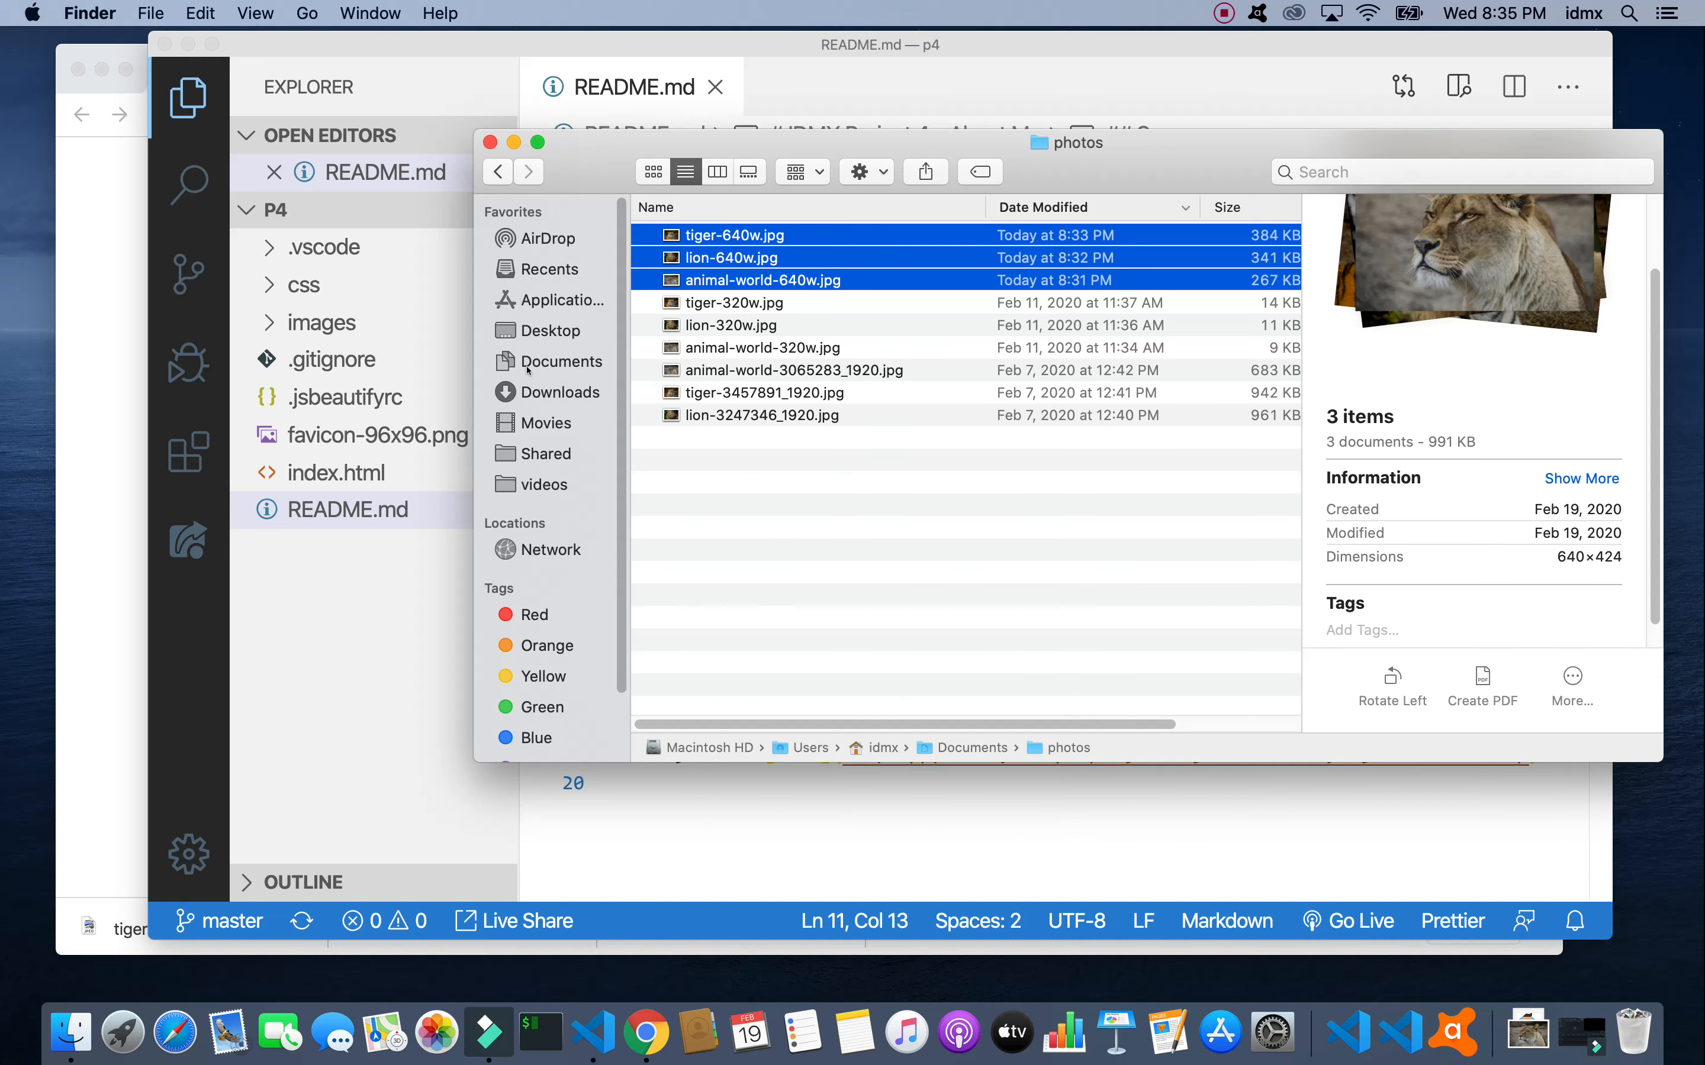
Step: Paste the three copied 640w files into the images folder of the p4 project in Documents
left_click(497, 172)
double_click(938, 245)
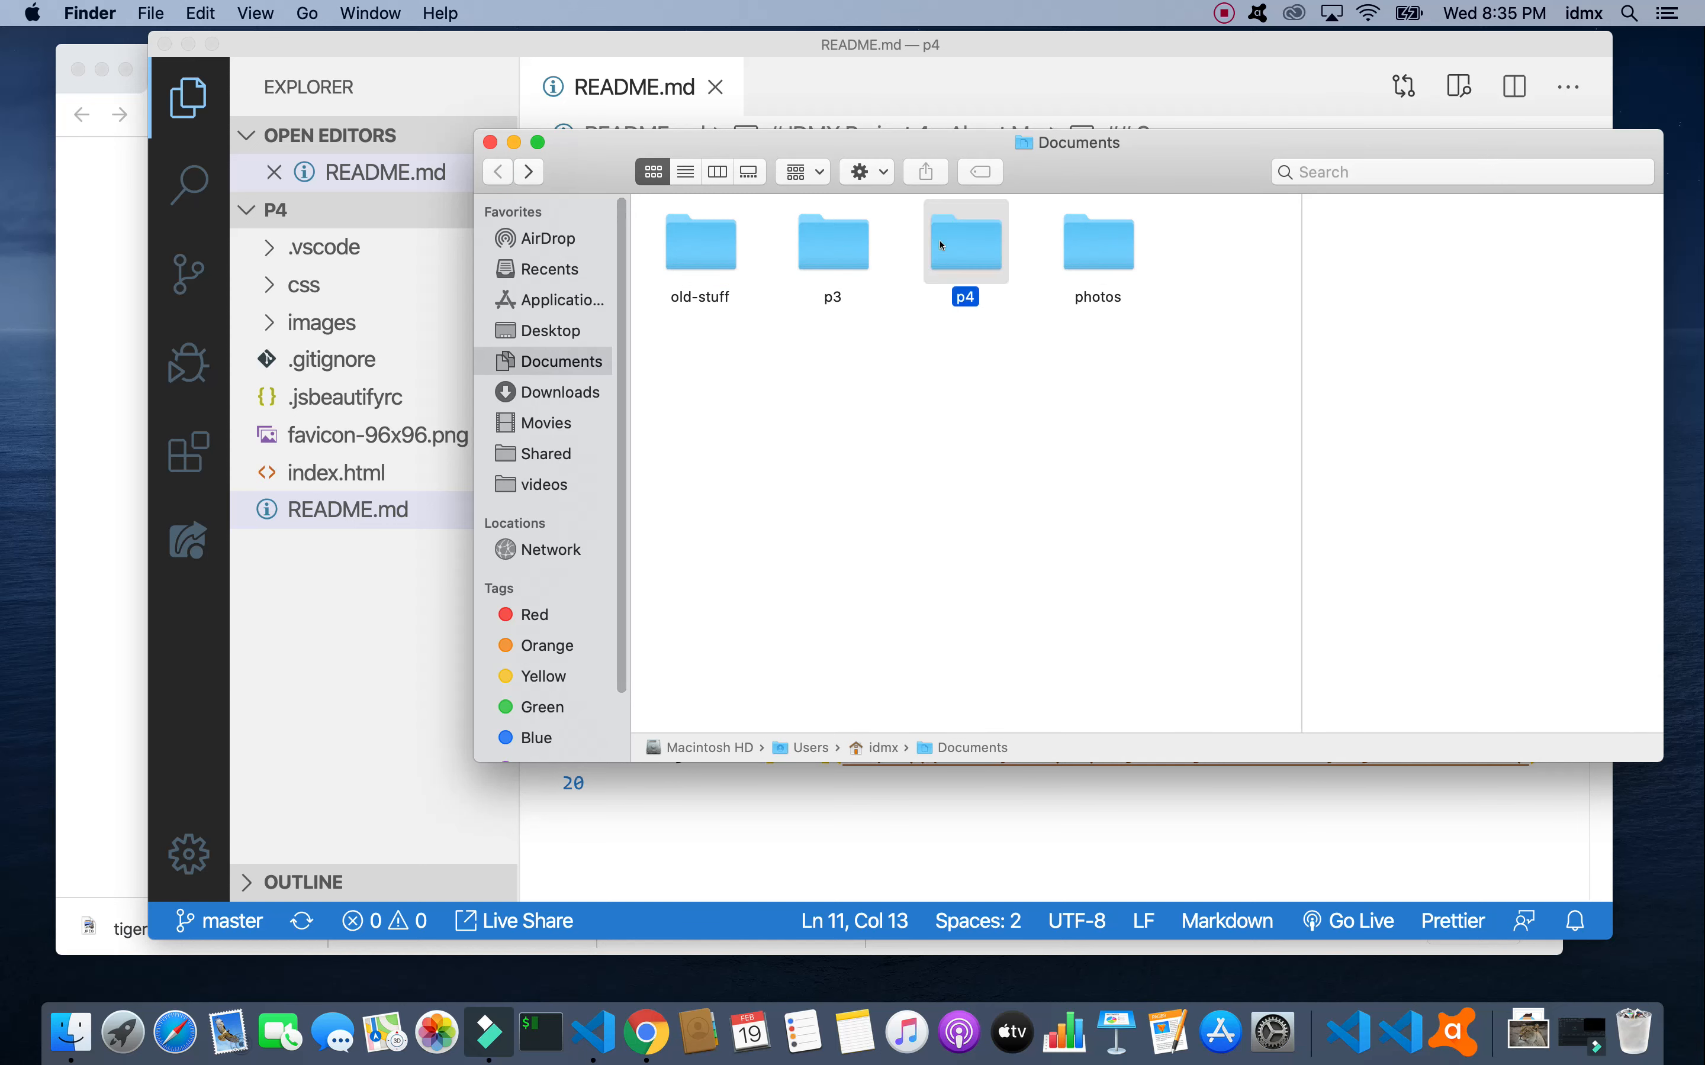
double_click(950, 332)
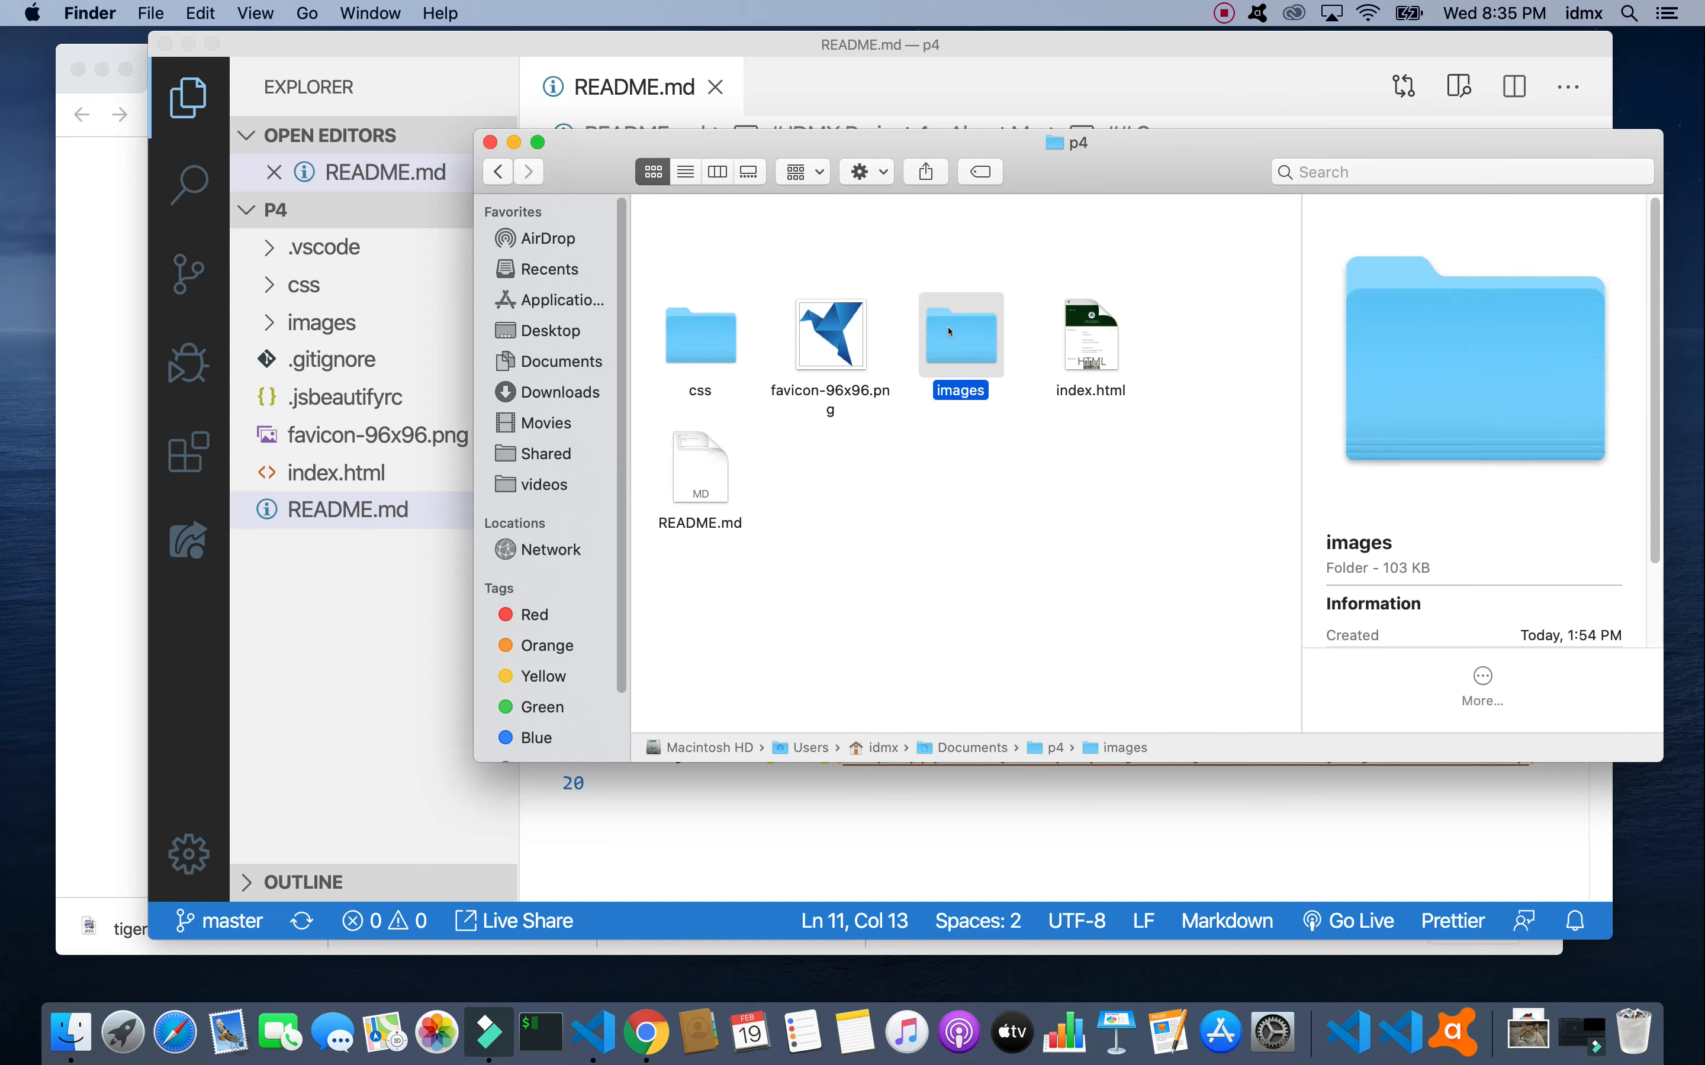
right_click(825, 390)
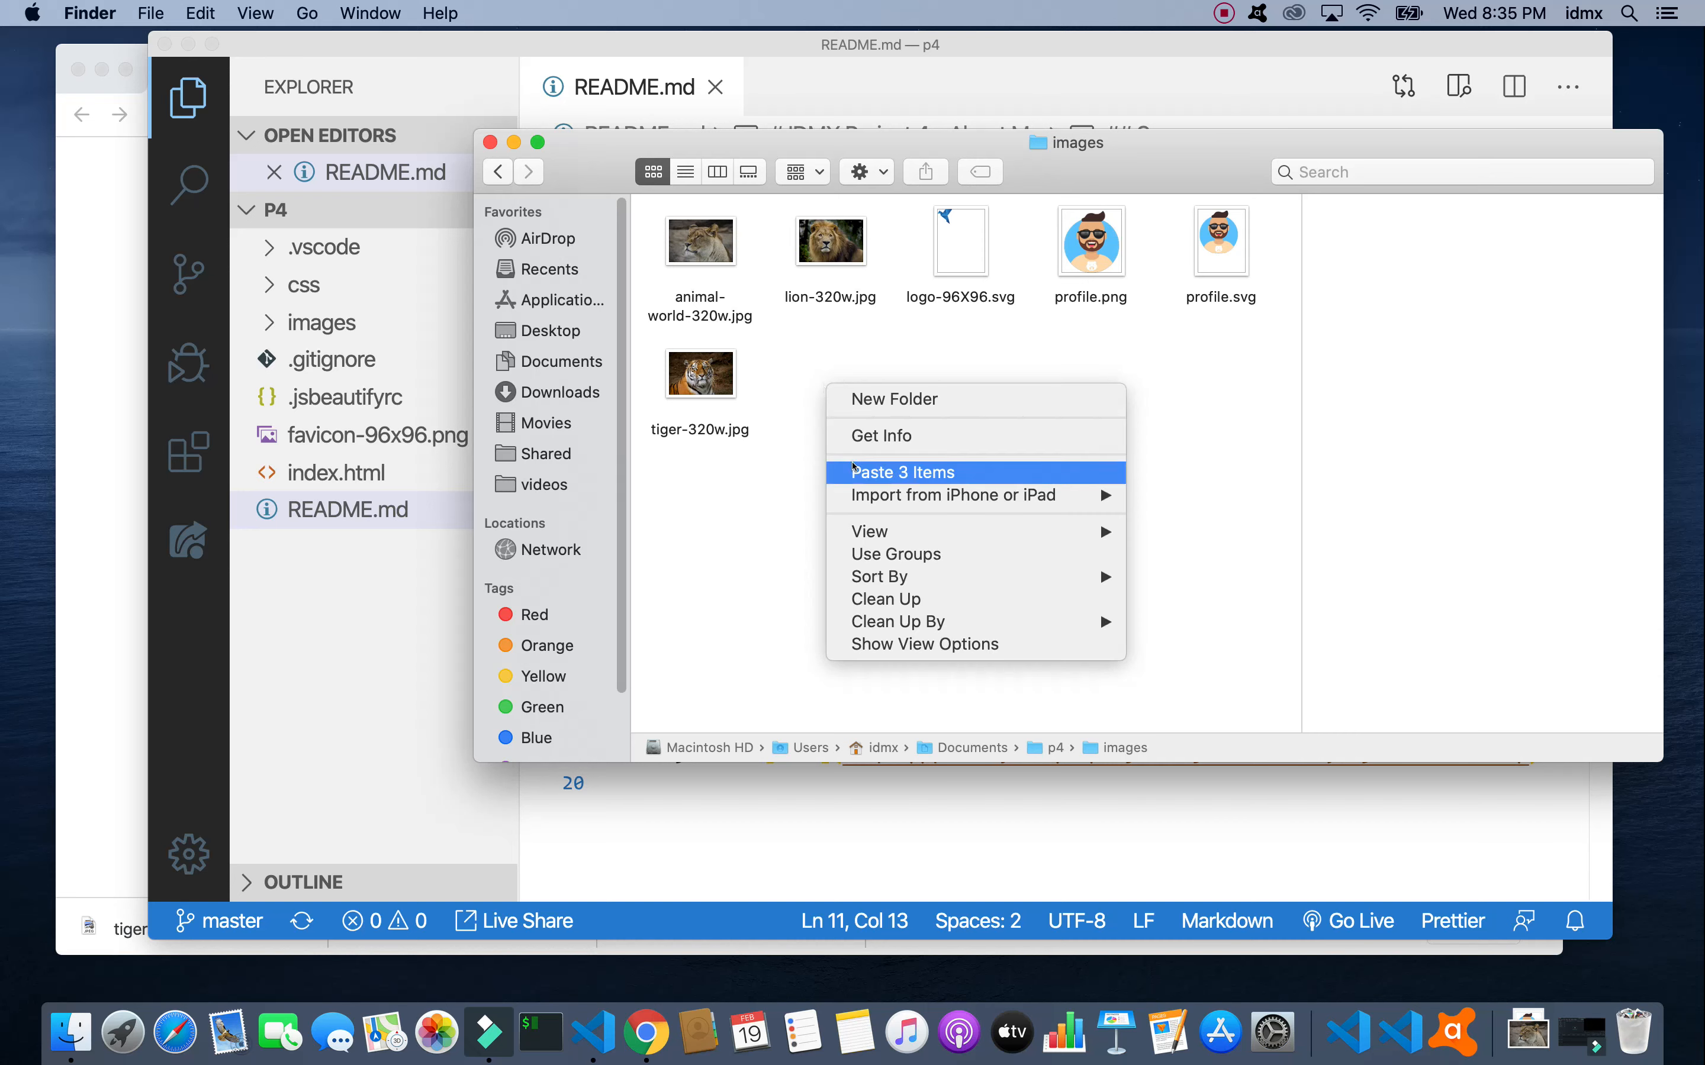
left_click(855, 470)
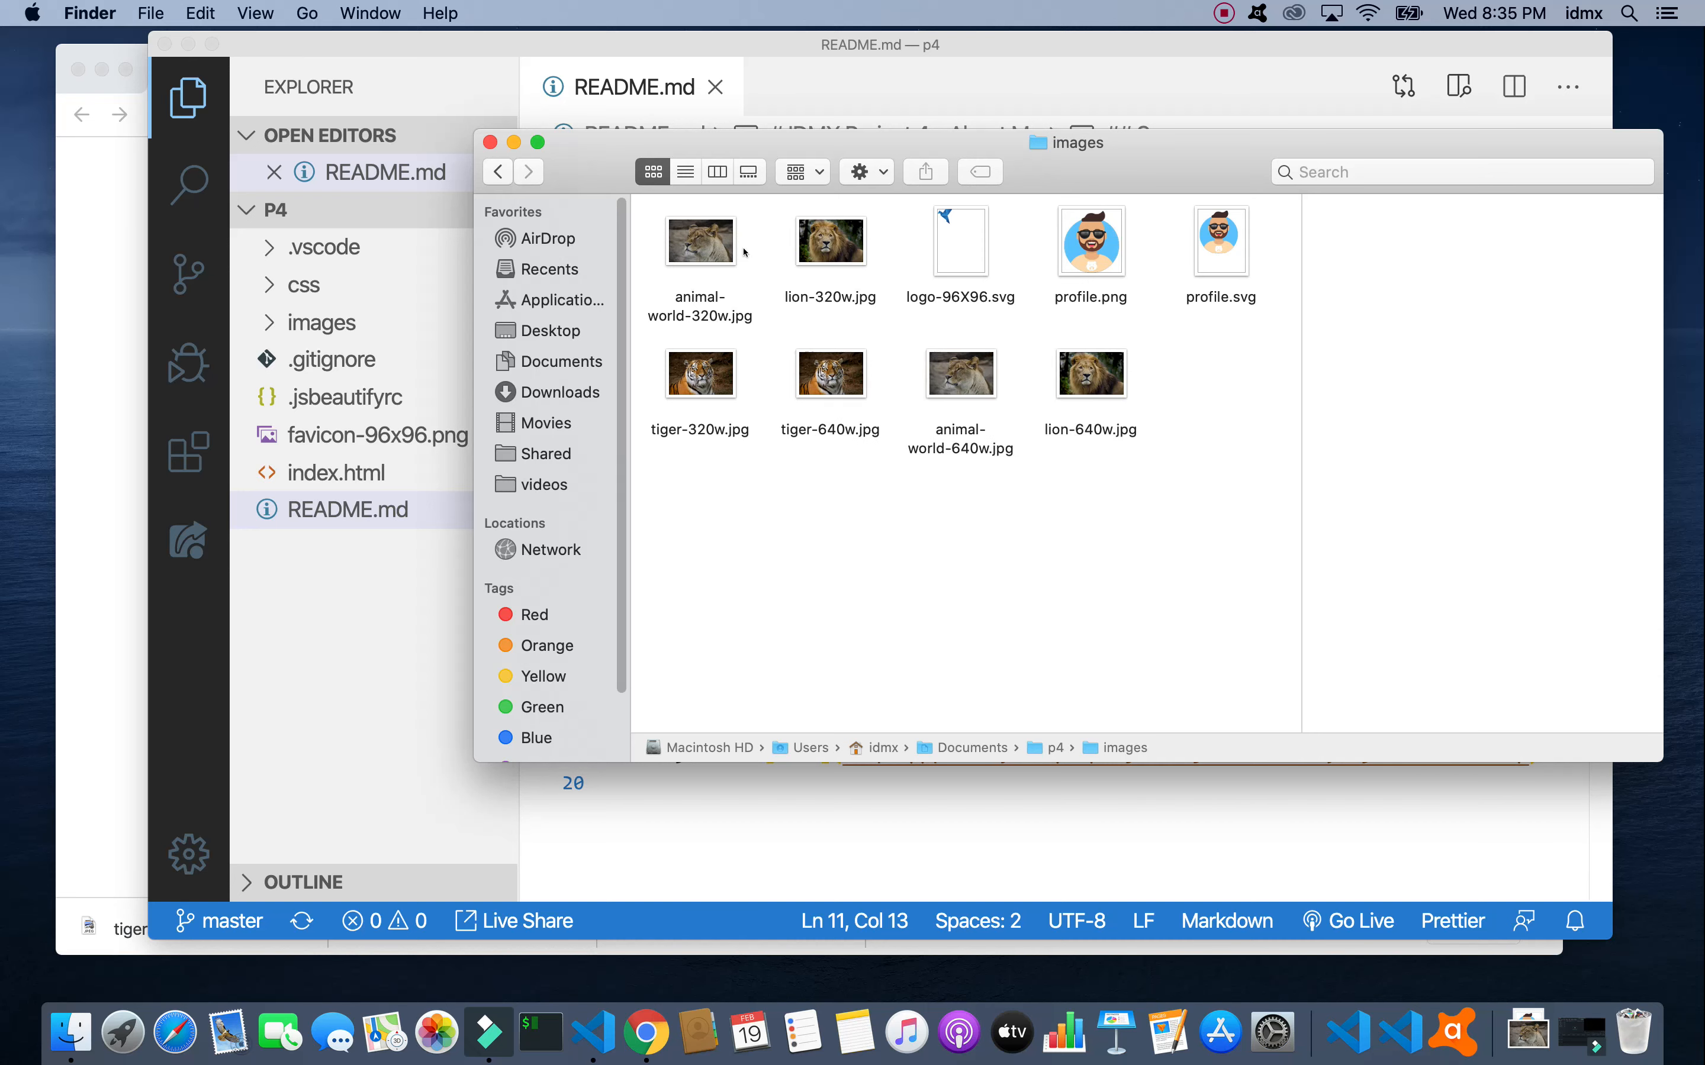
Step: List the project's images folder and check the dimensions of the 320w and 640w animal-world, lion and tiger files
left_click(687, 172)
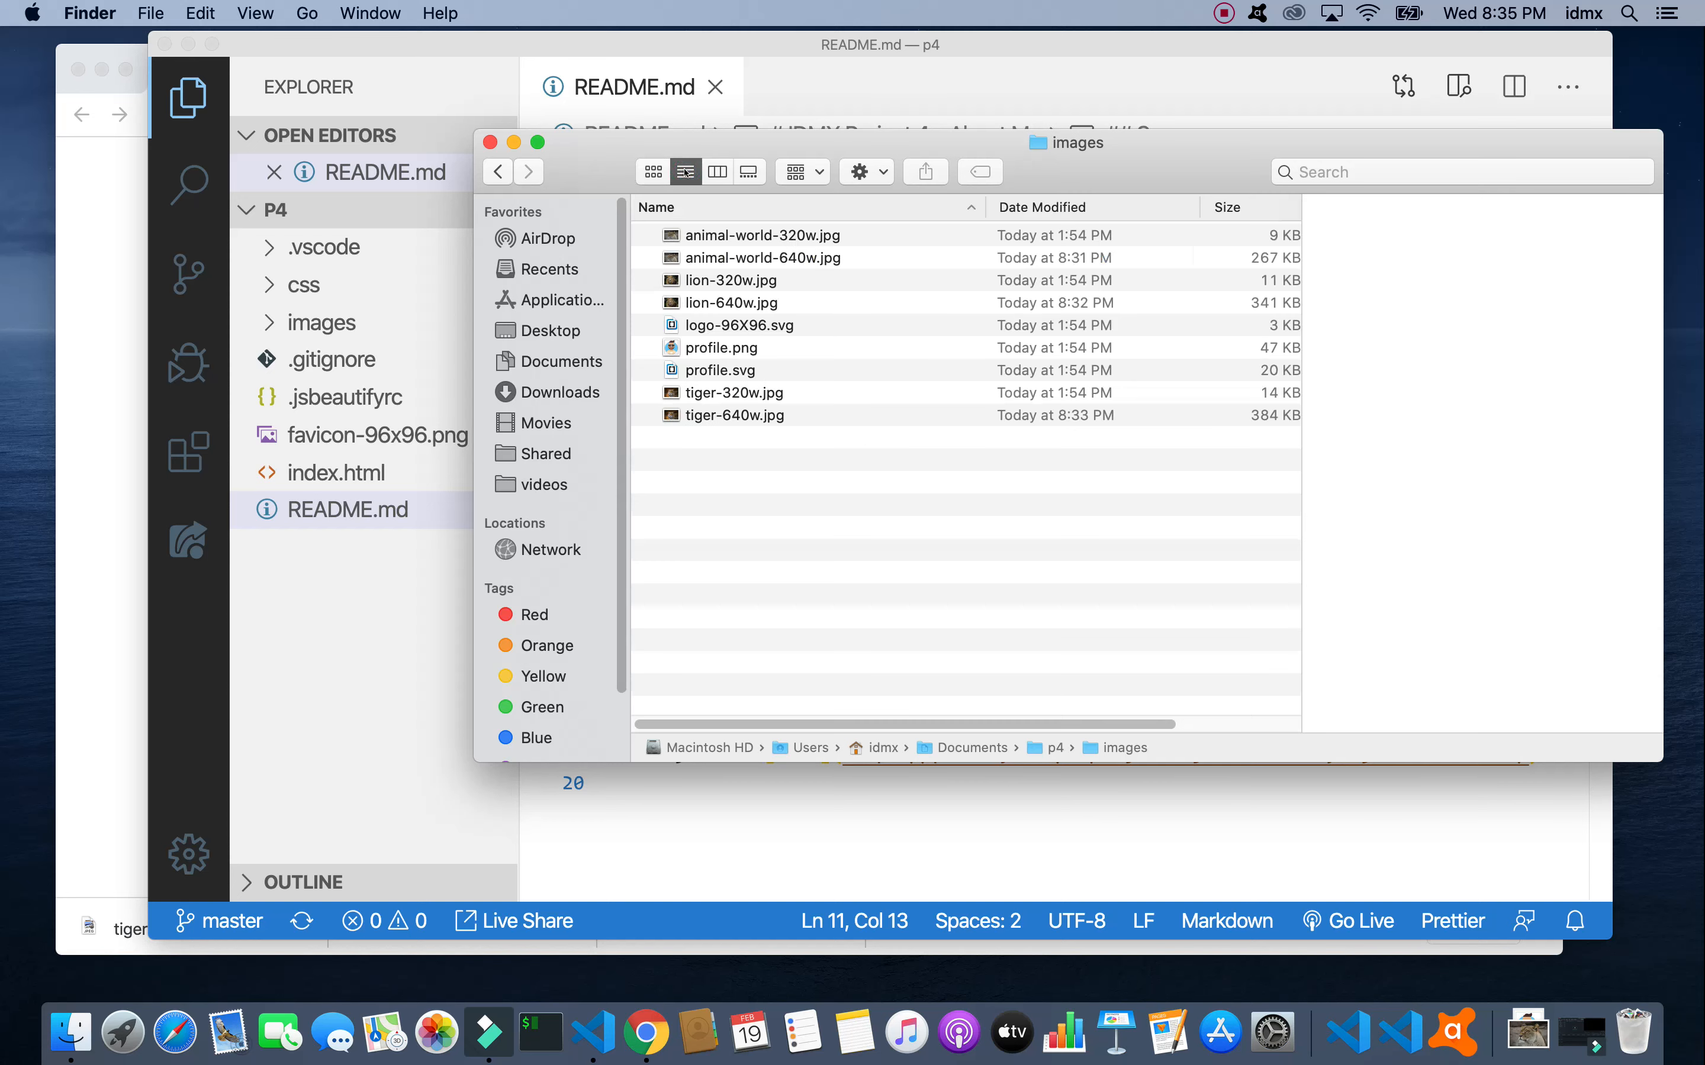
left_click(781, 237)
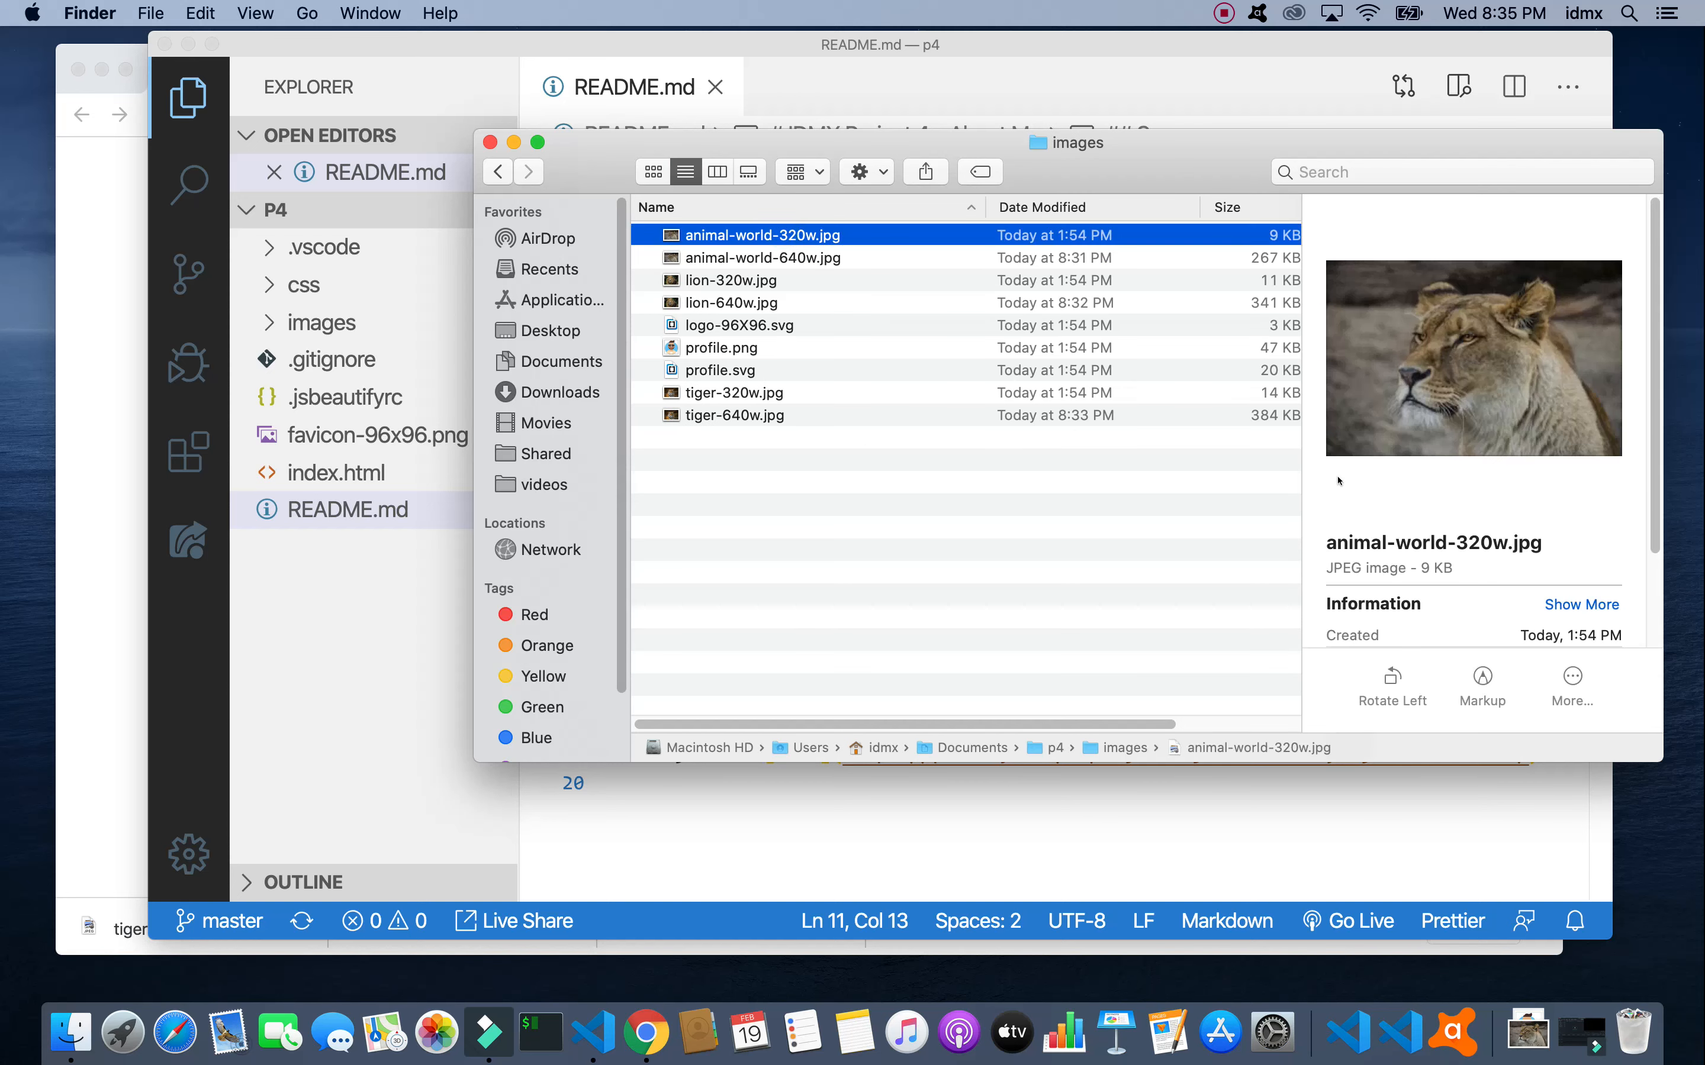
scroll(1434, 535, "down", 1)
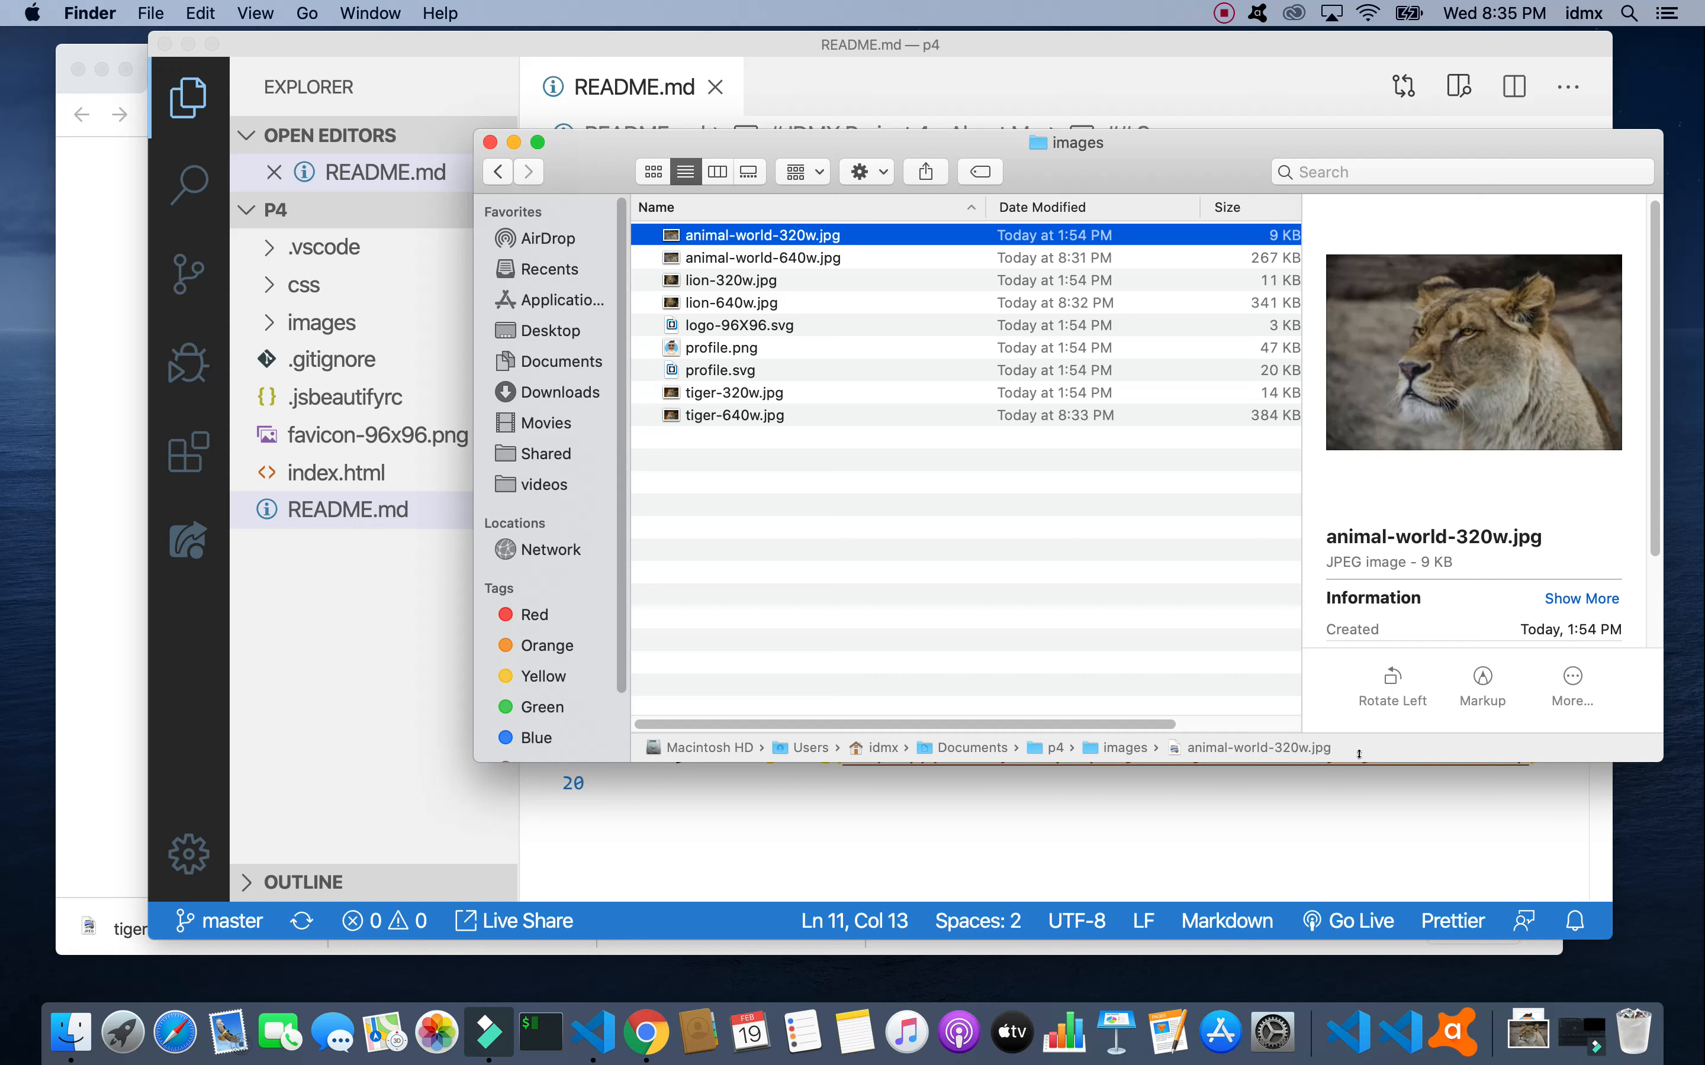
left_click_drag(1360, 754, 1363, 840)
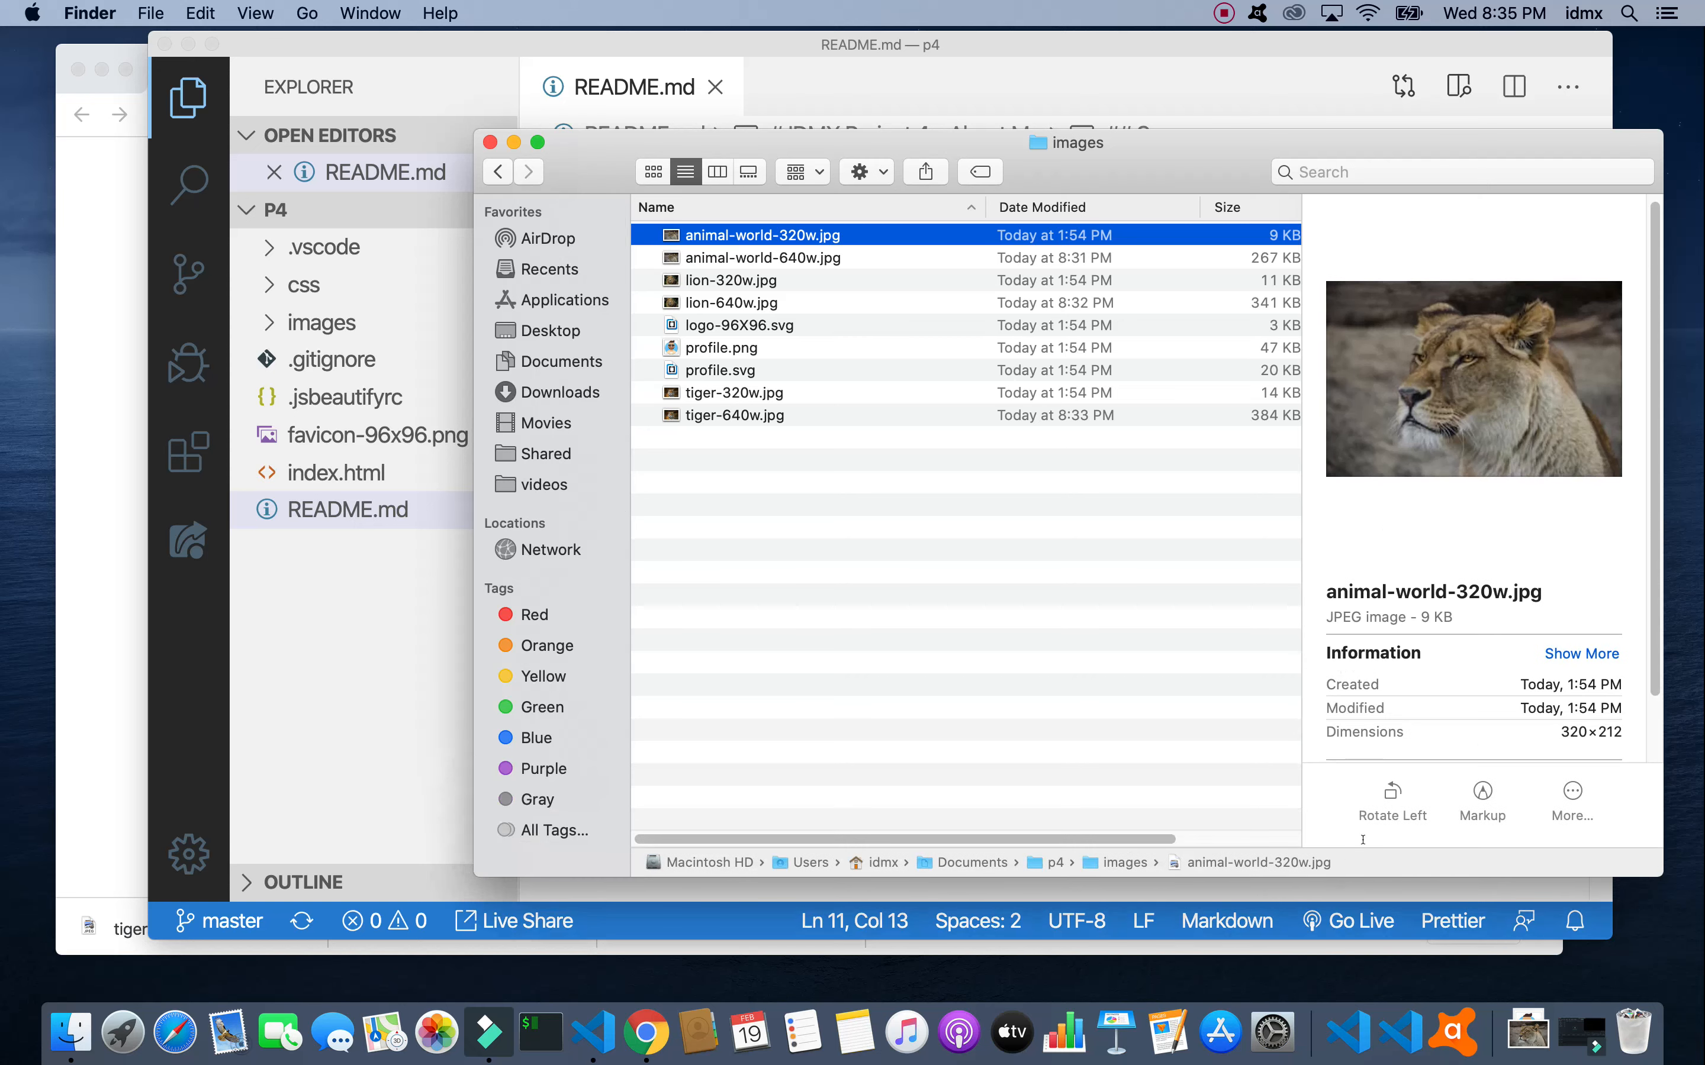
left_click(749, 258)
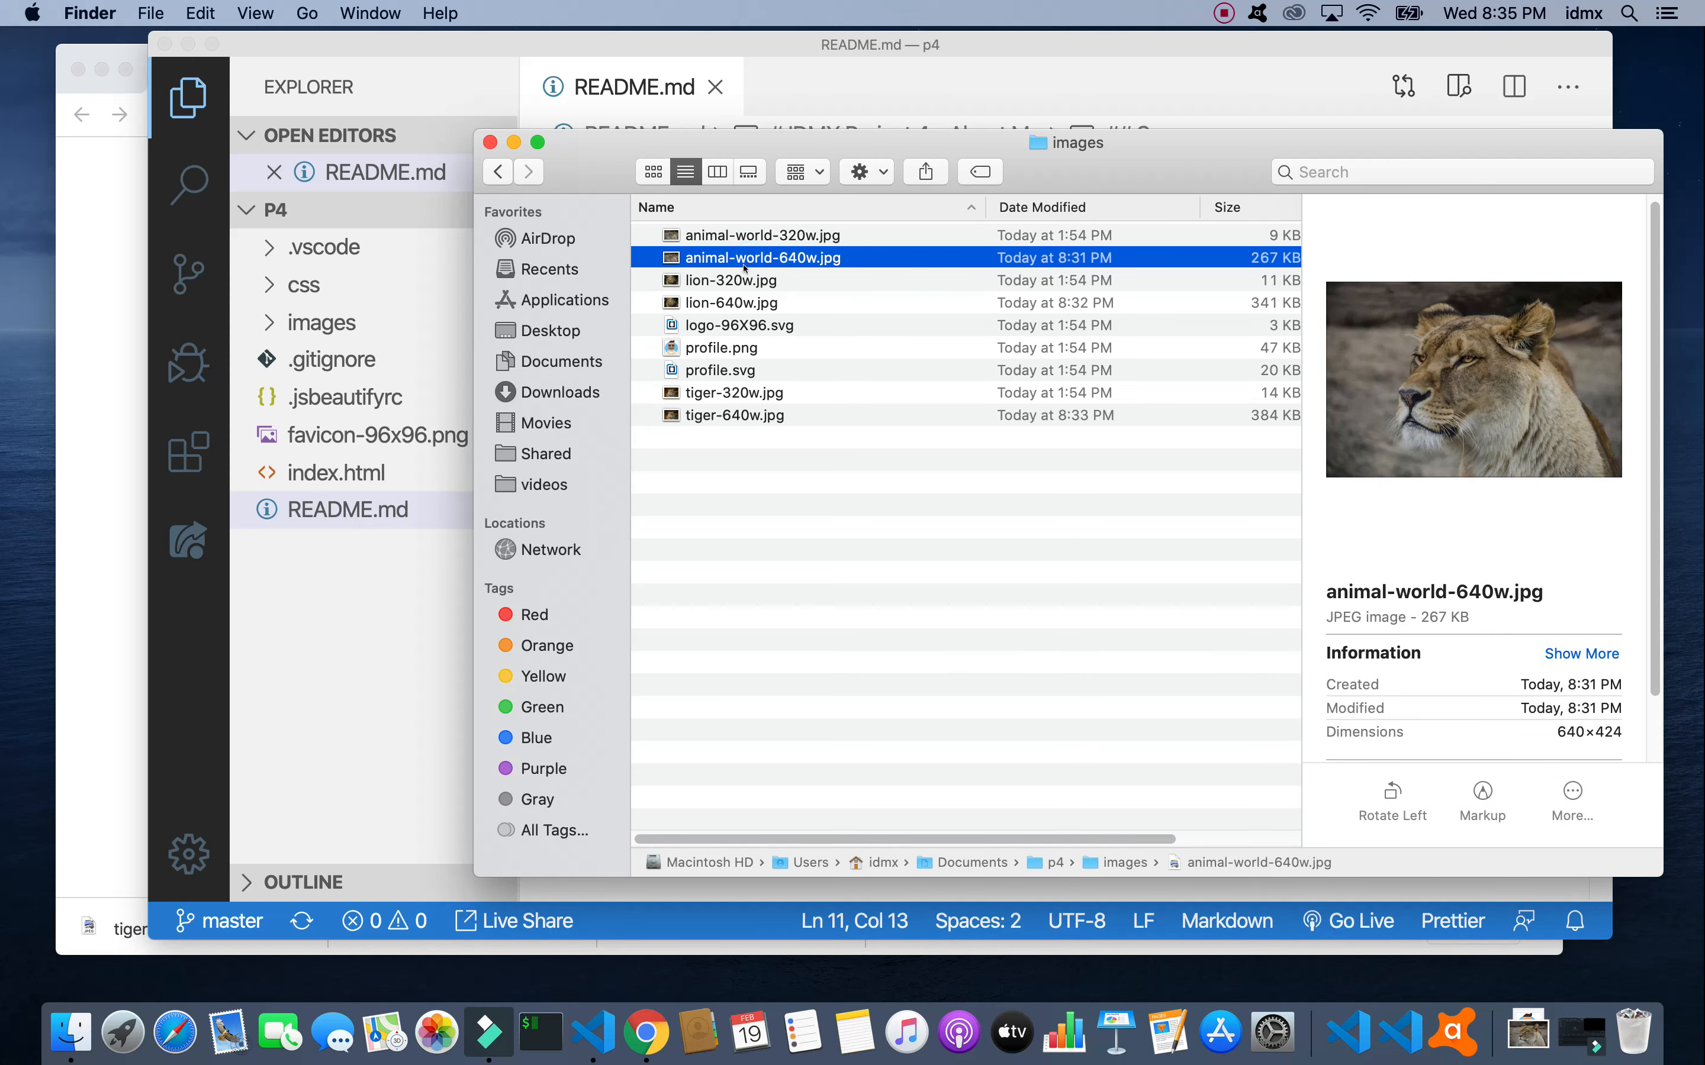
left_click(740, 281)
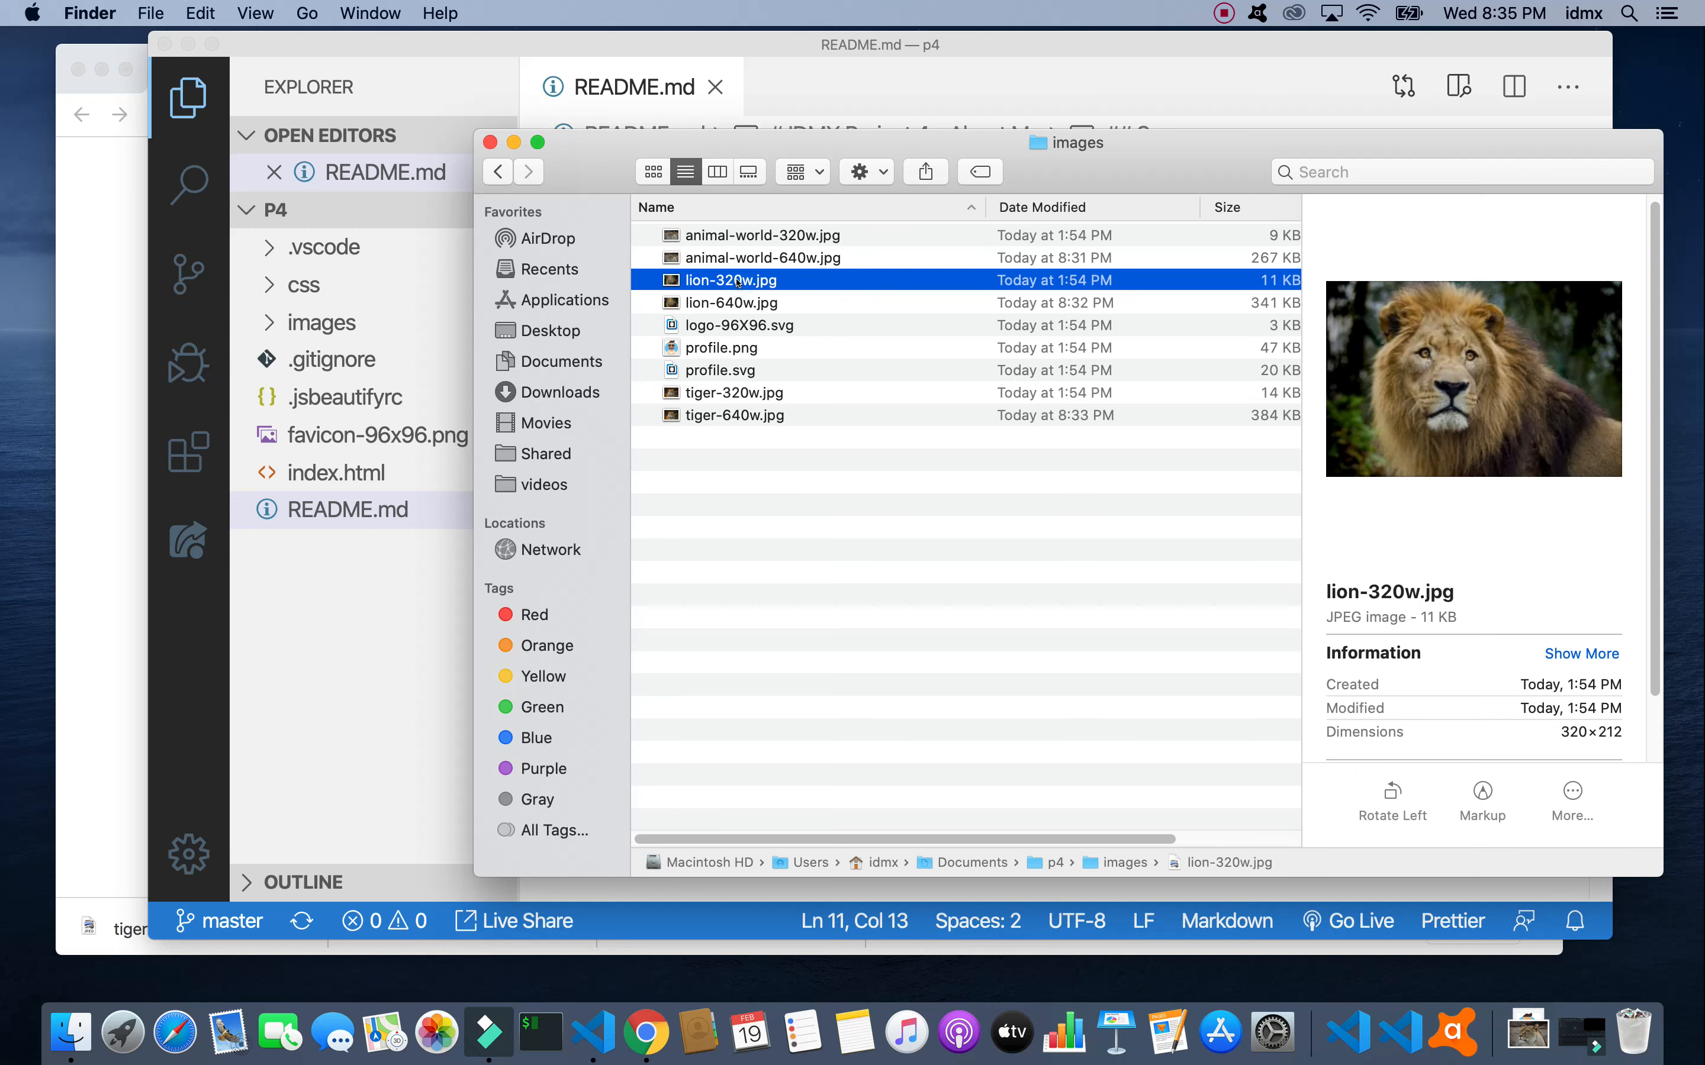
left_click(743, 303)
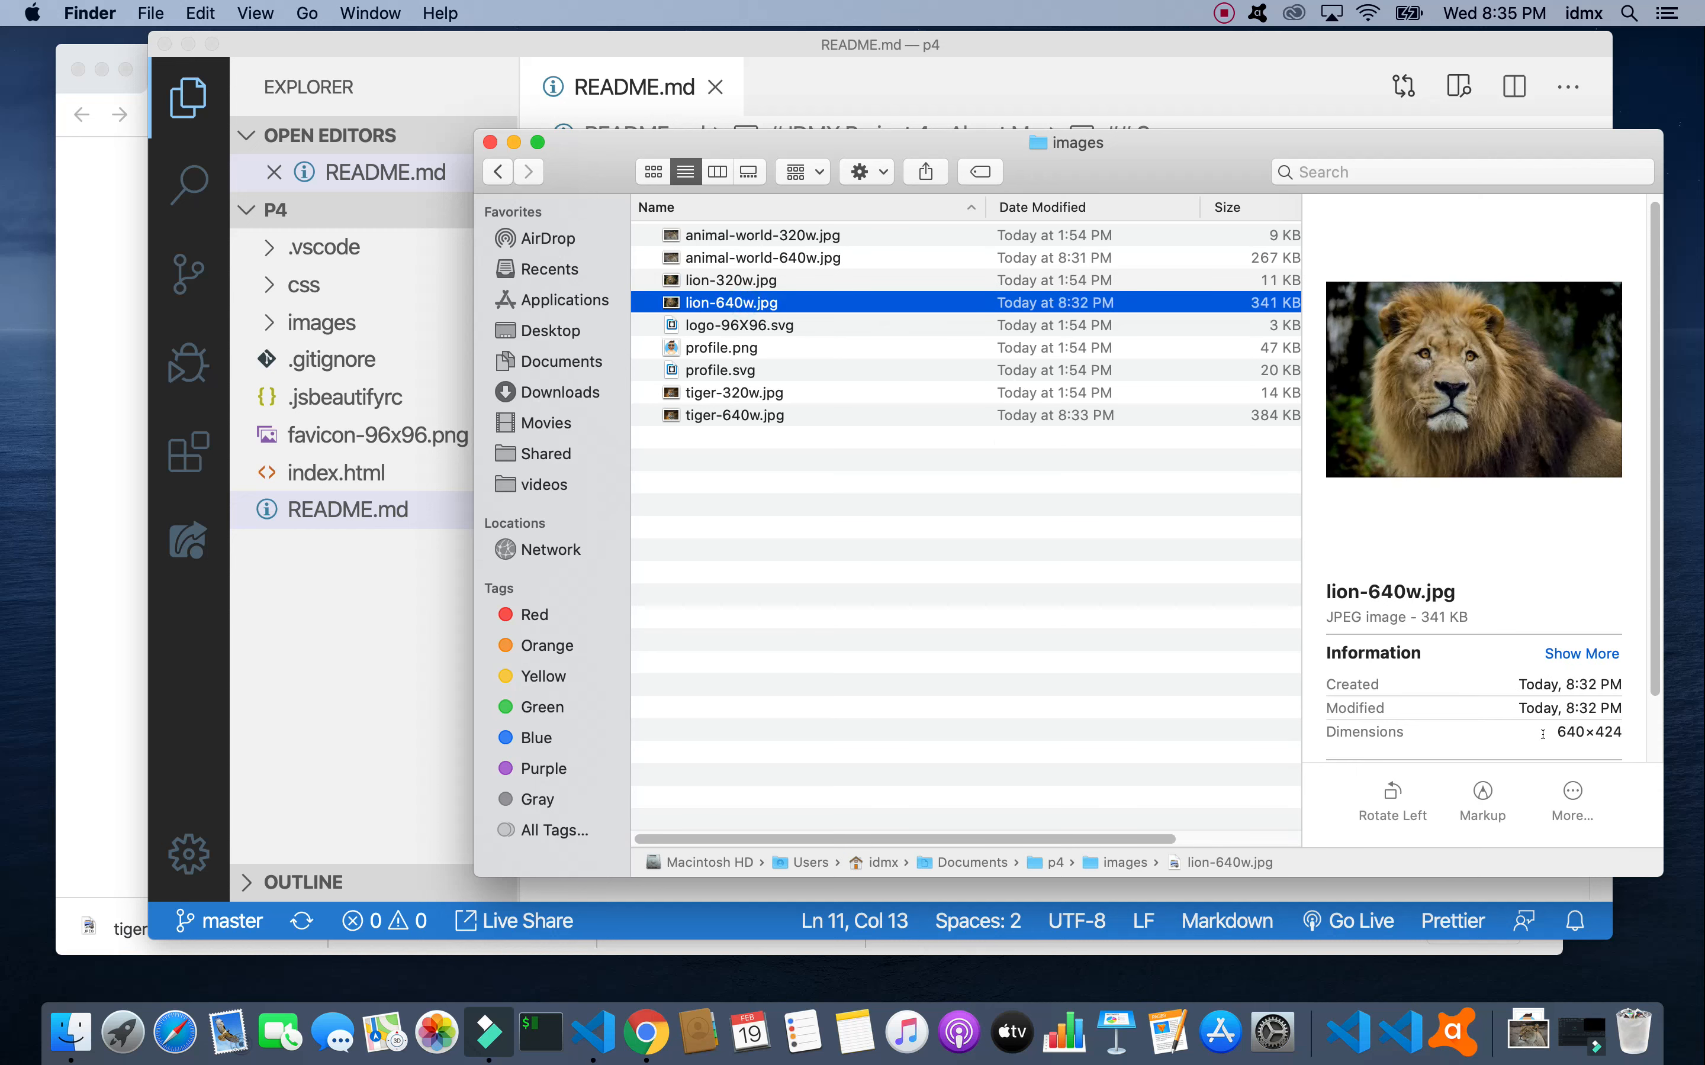
left_click(729, 391)
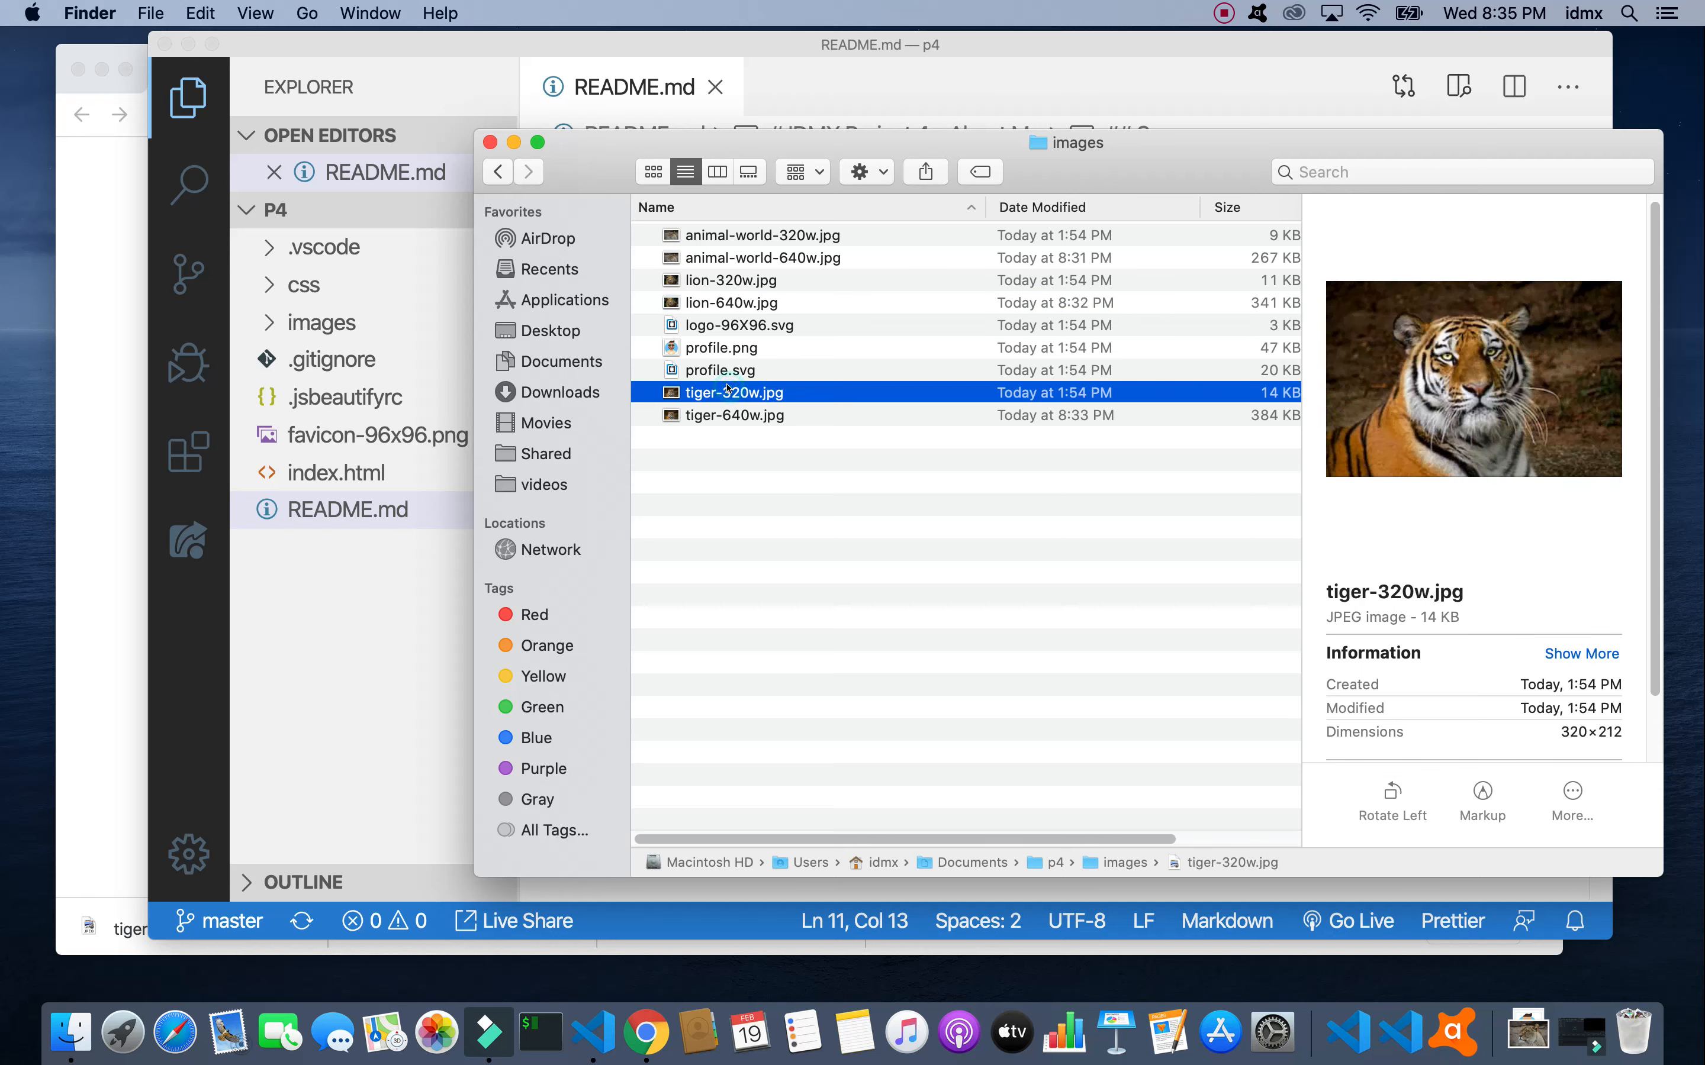
left_click(740, 417)
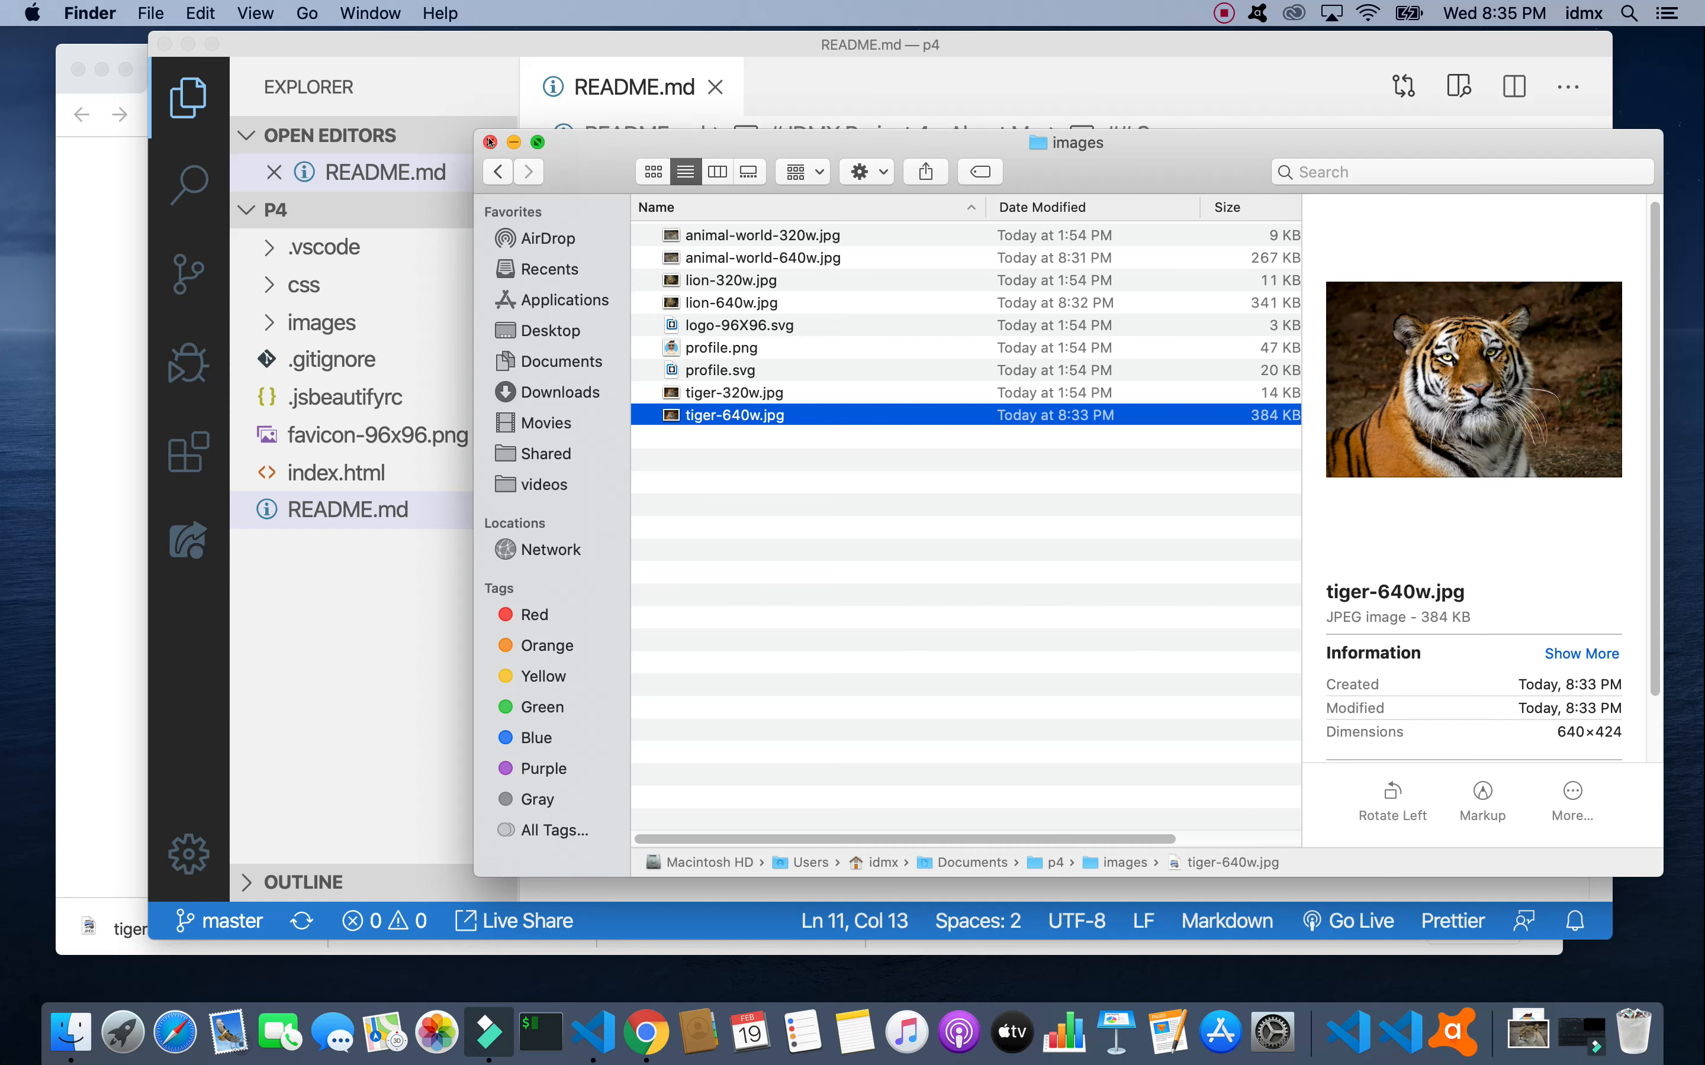
Step: Close the Finder window and view the contents of the project's images folder in Visual Studio Code
left_click(490, 143)
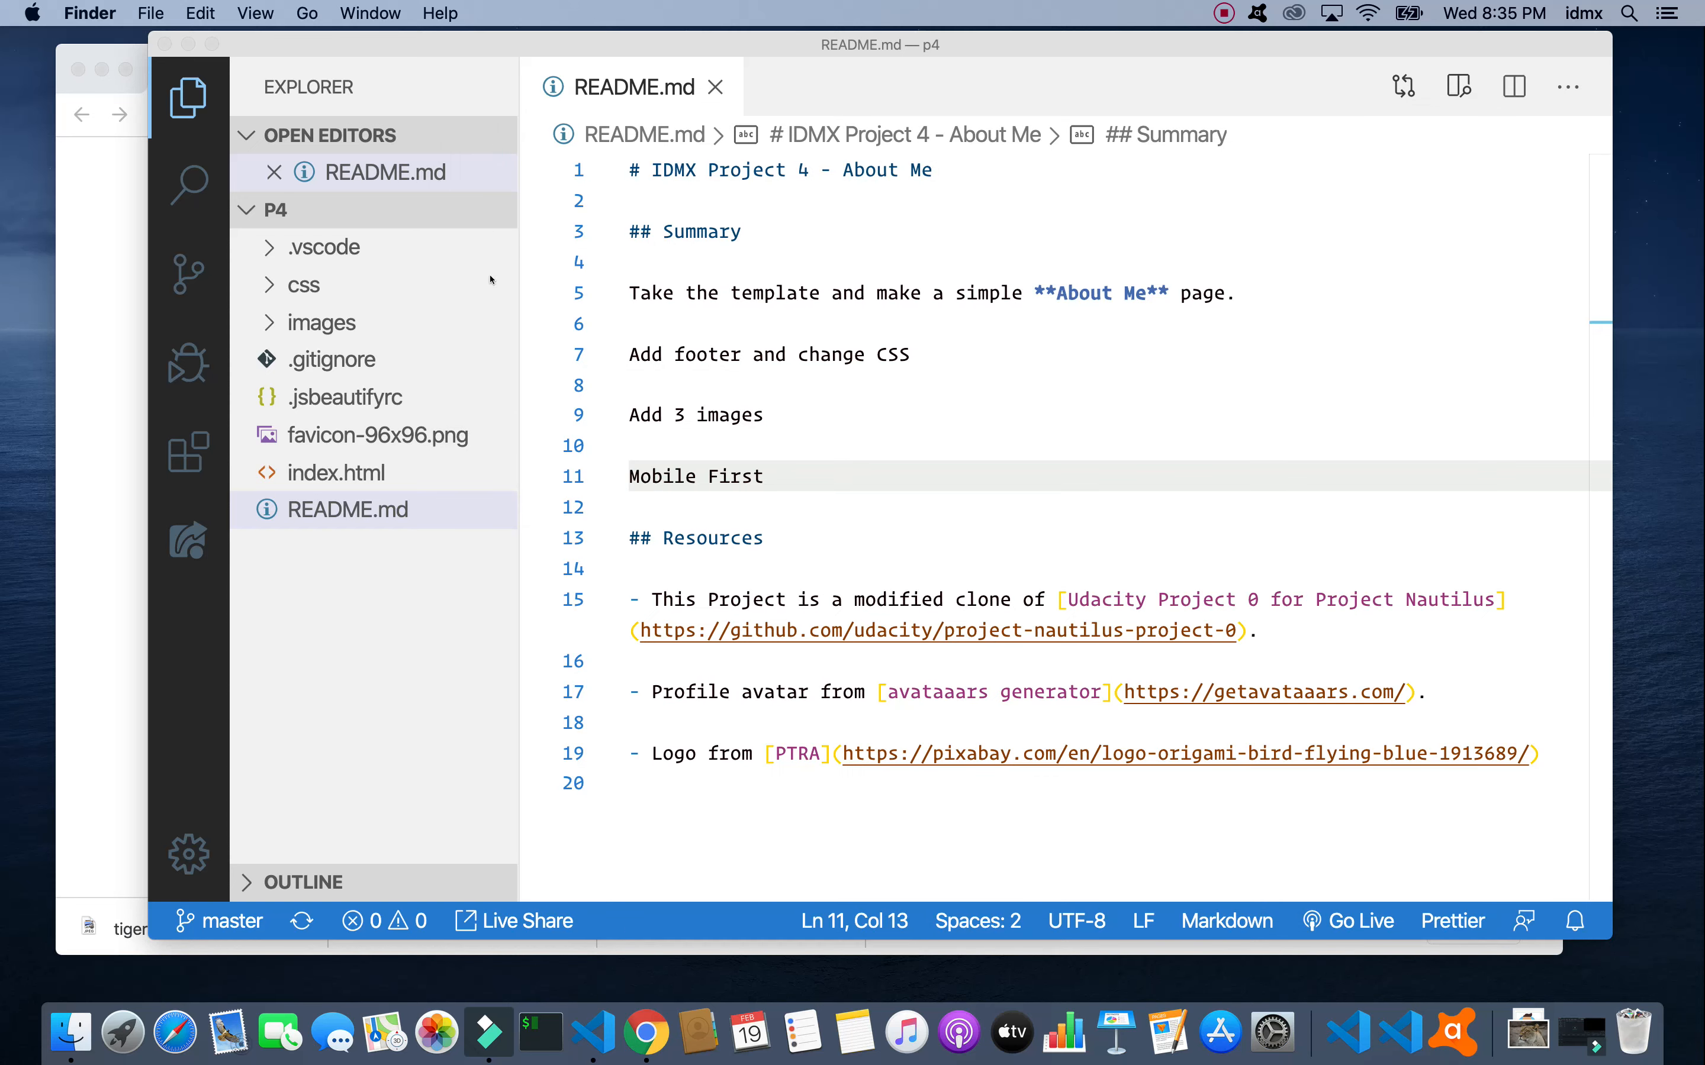
left_click(405, 623)
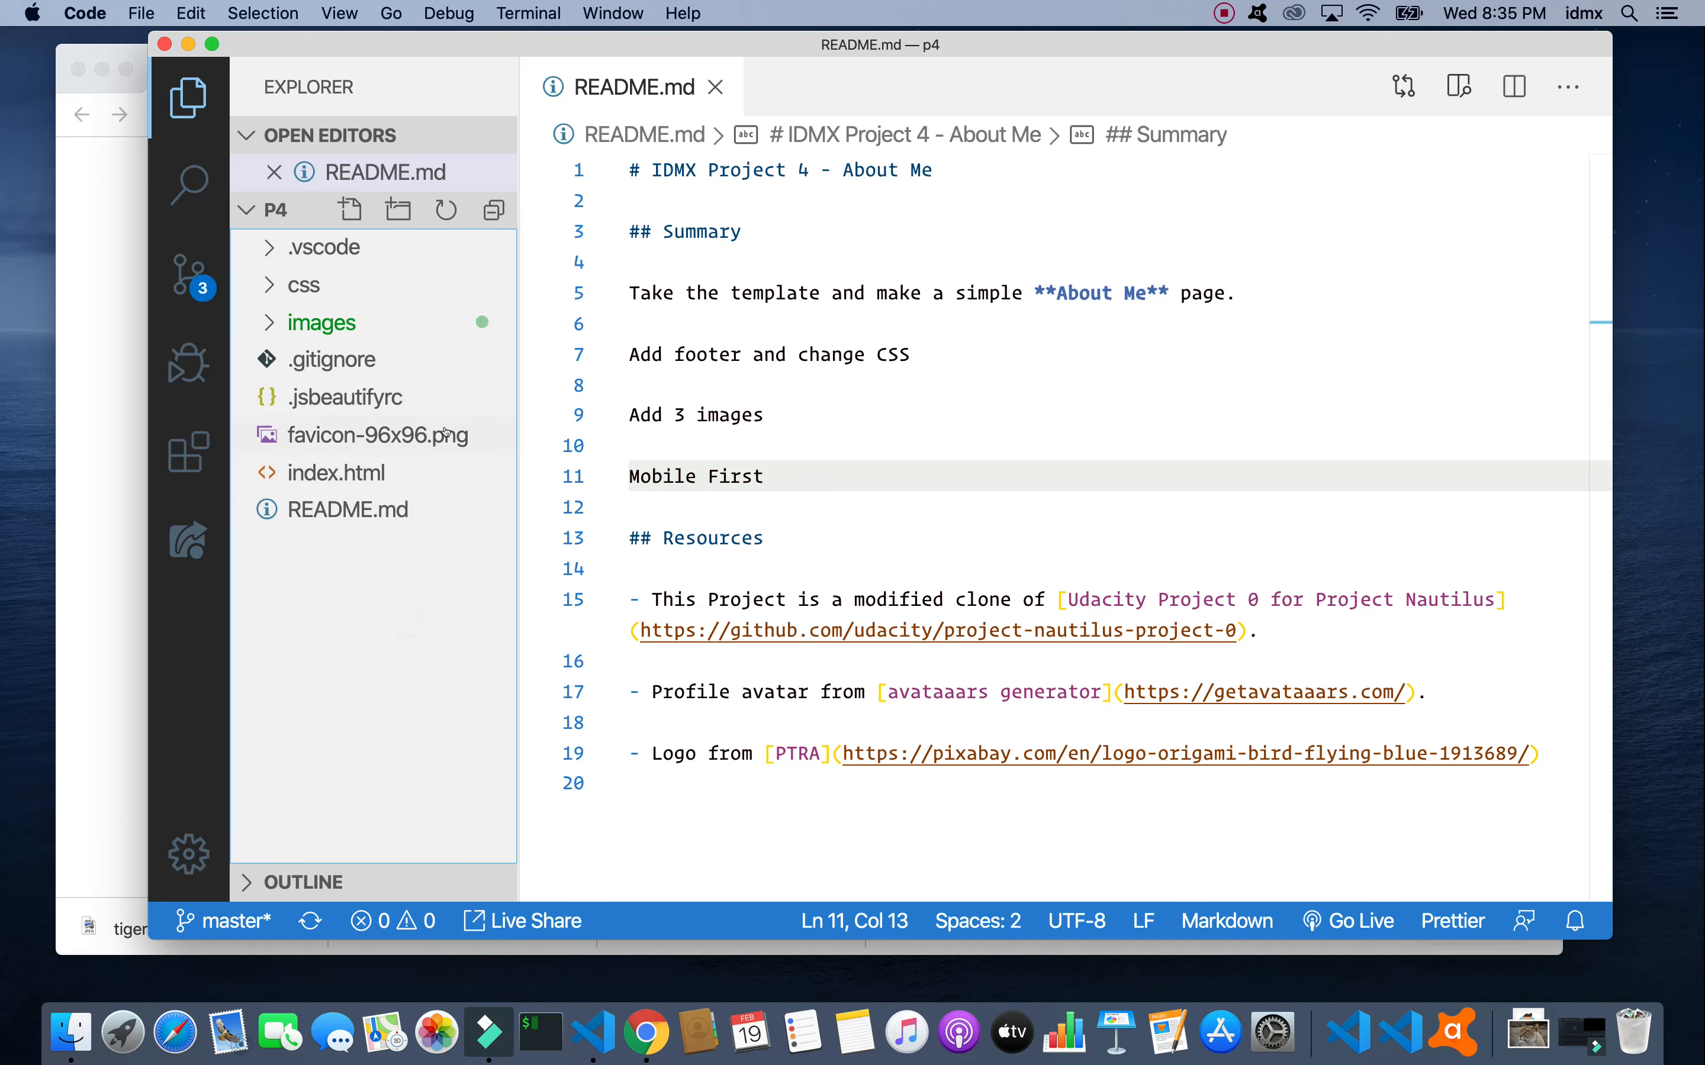
left_click(268, 323)
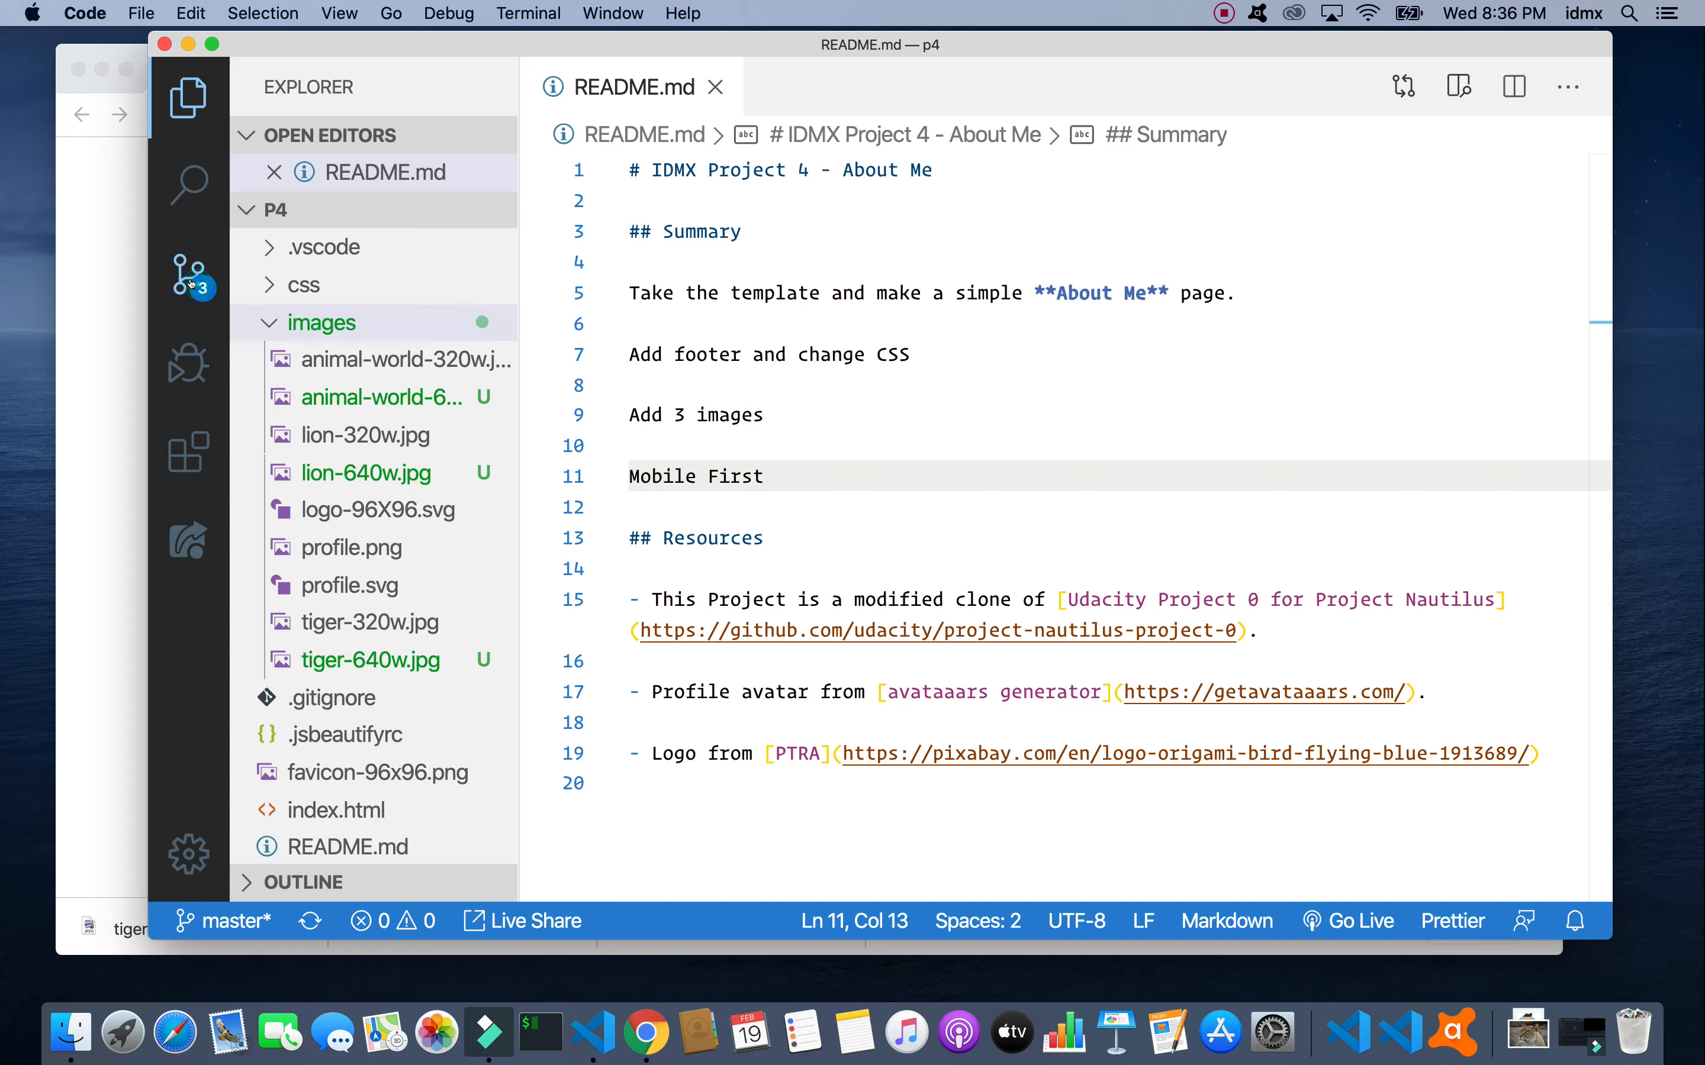
Step: Commit the three new image files with the message "add 640w images" and push the commit to the remote repository
left_click(190, 282)
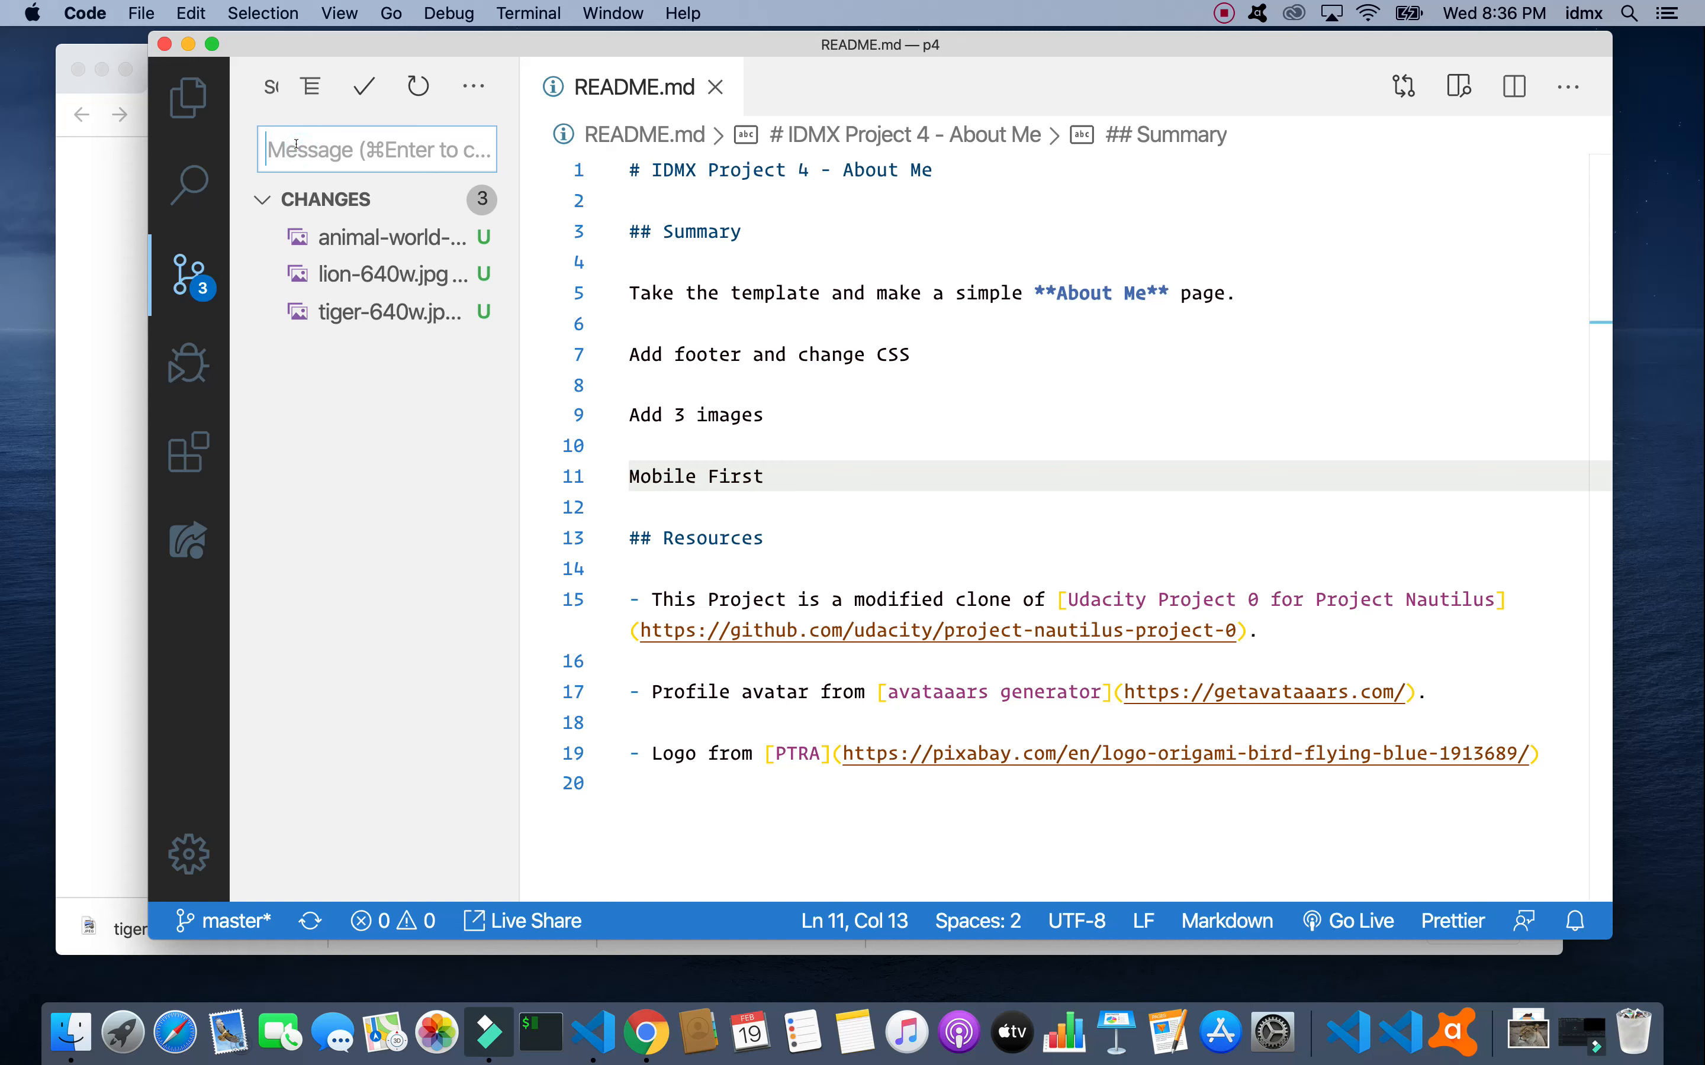
type("add 640w ")
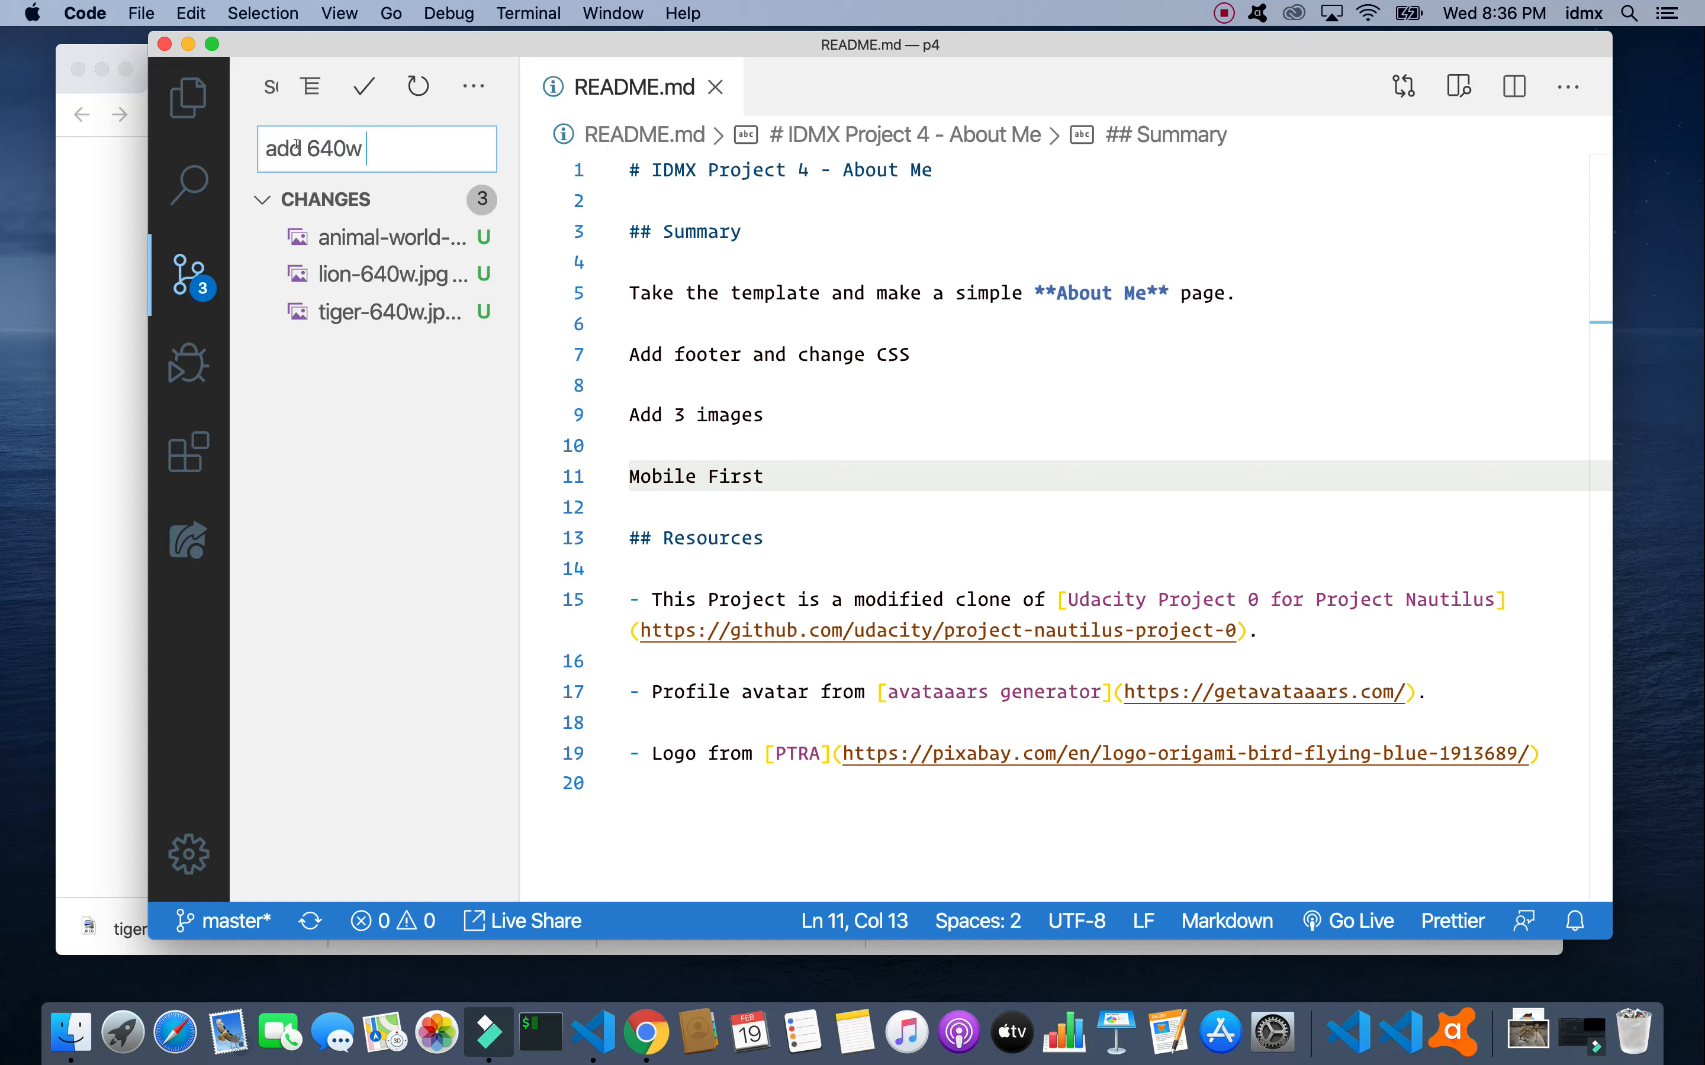
type("images")
left_click(359, 86)
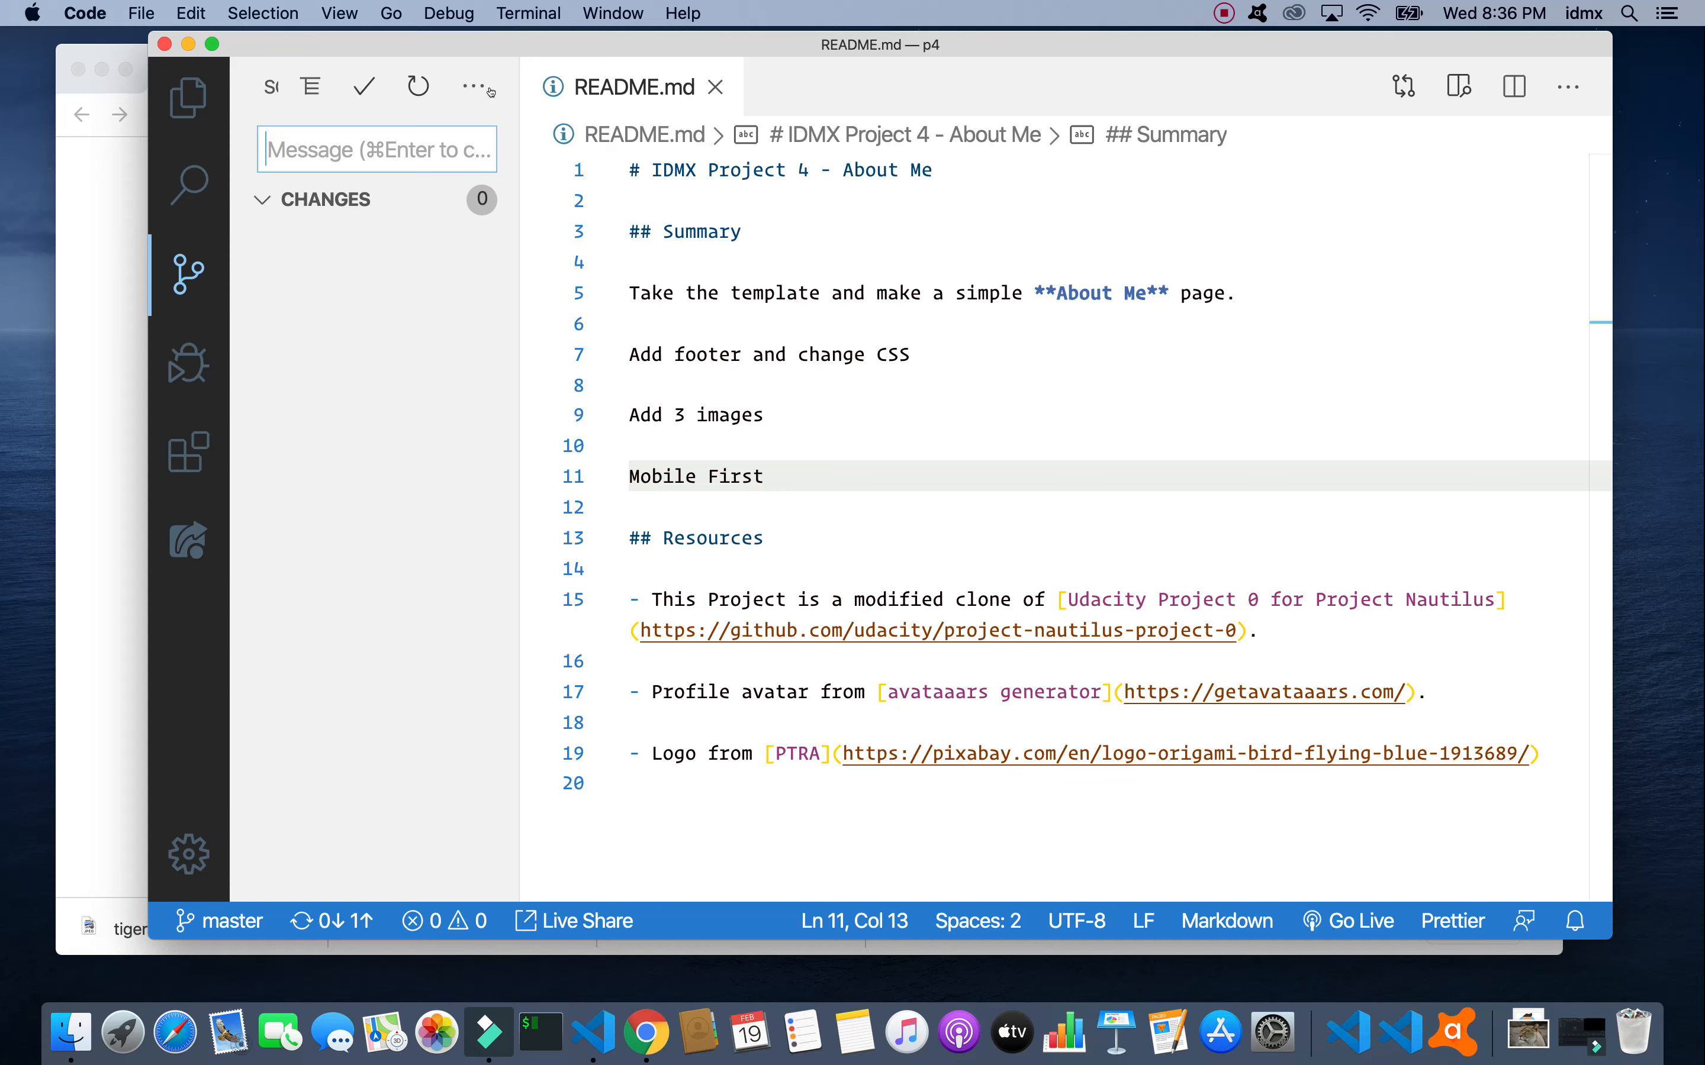
left_click(473, 86)
left_click(491, 199)
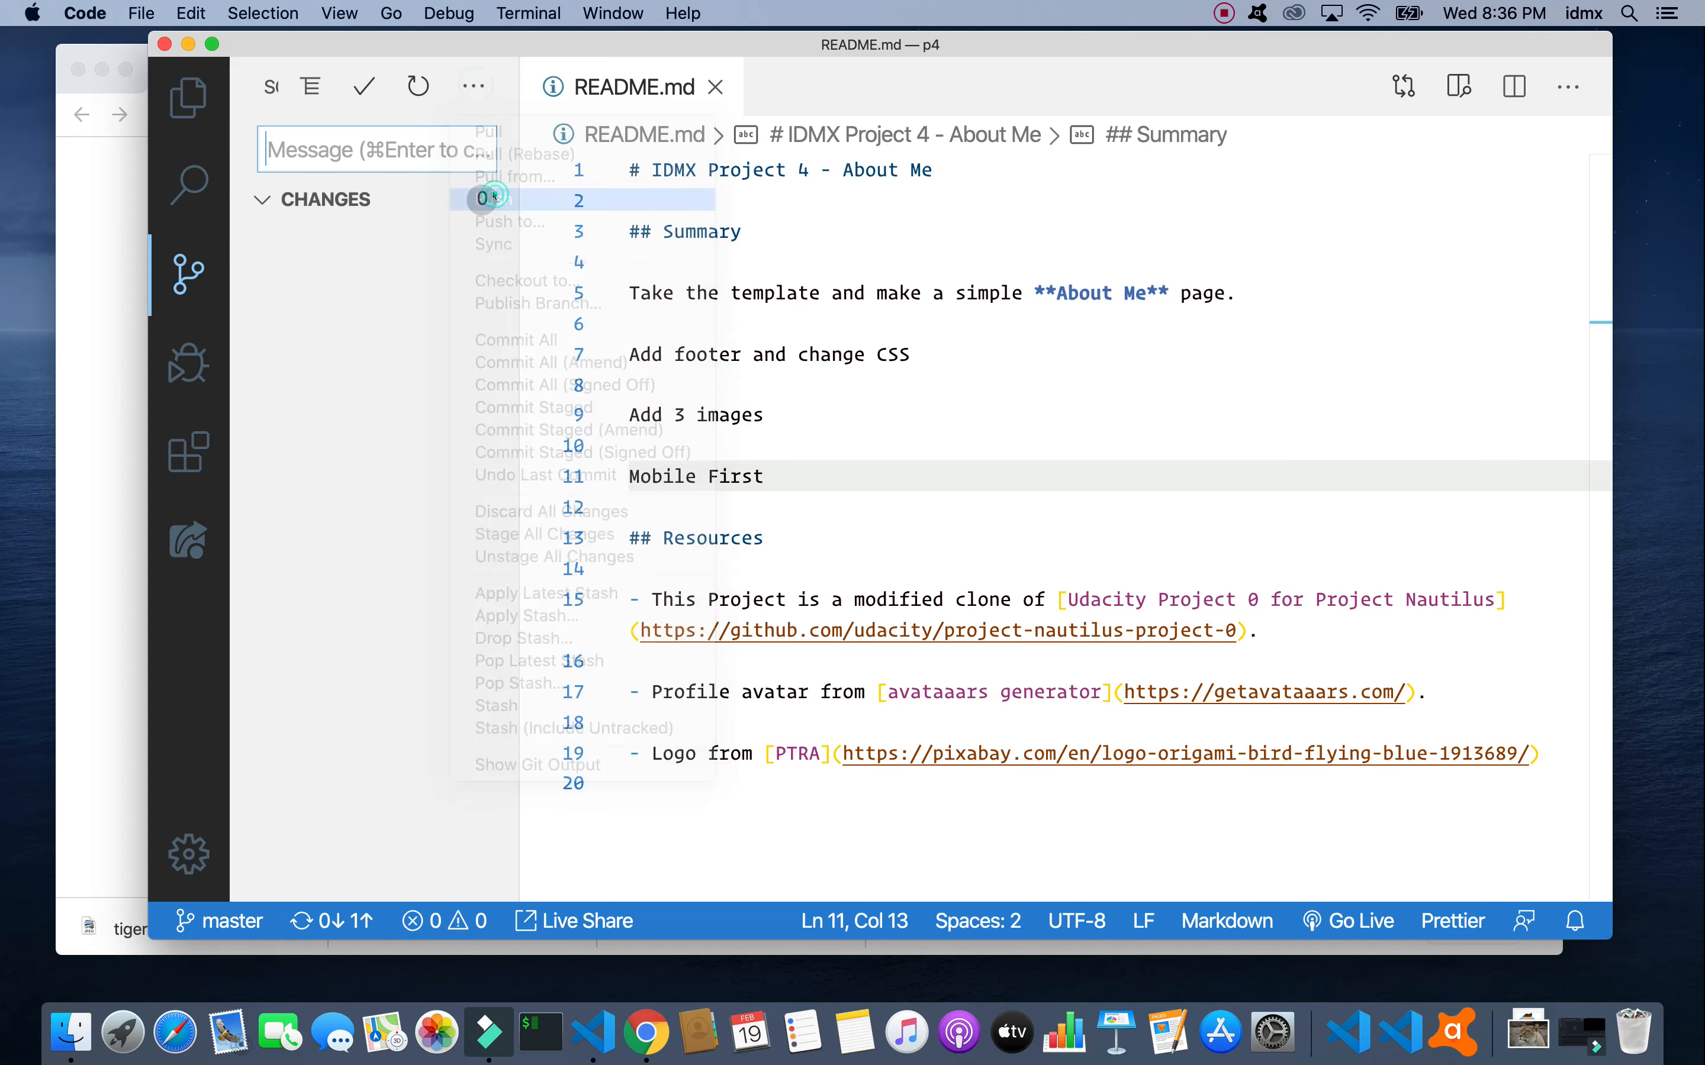